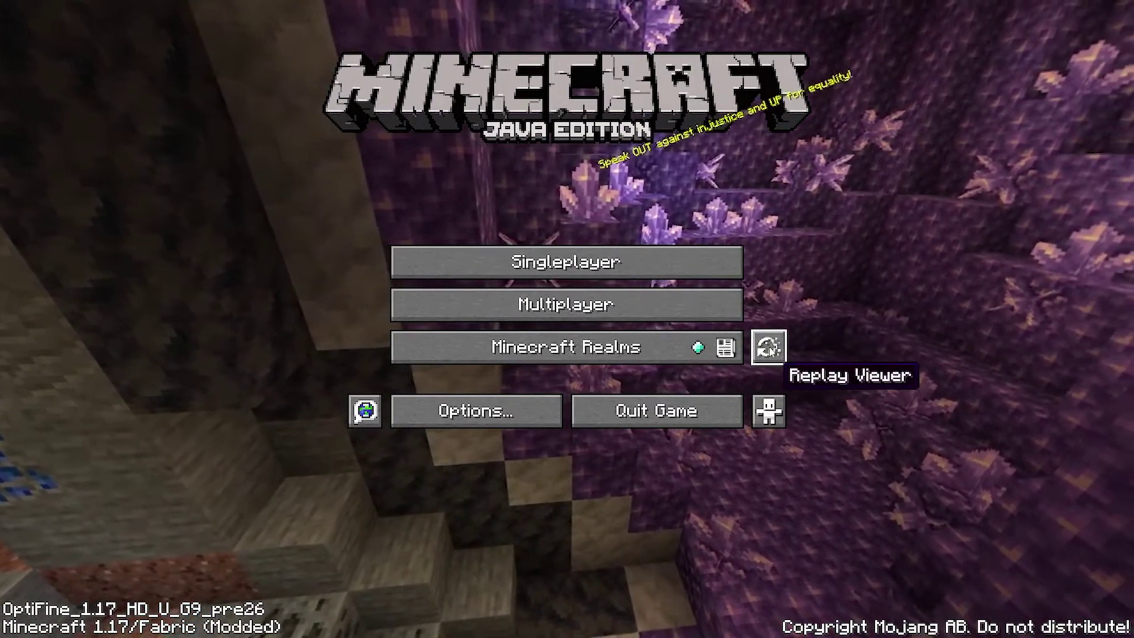
Open the Replay Viewer and bring up its settings.
click(768, 346)
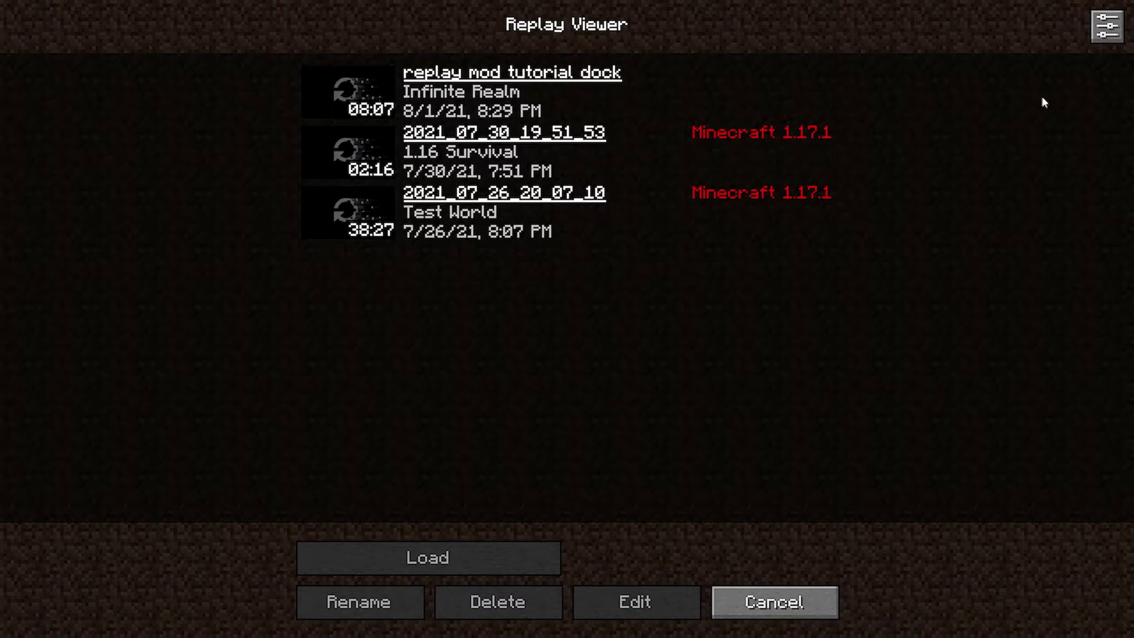
click(1109, 33)
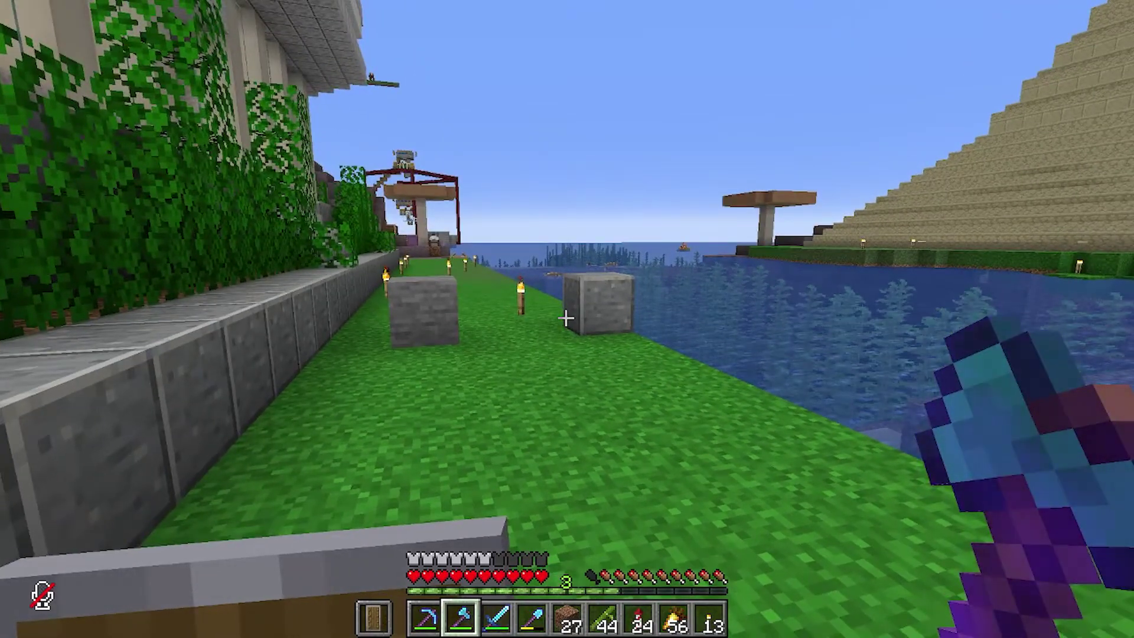
Start a replay recording in the current world and return to the game.
key(Escape)
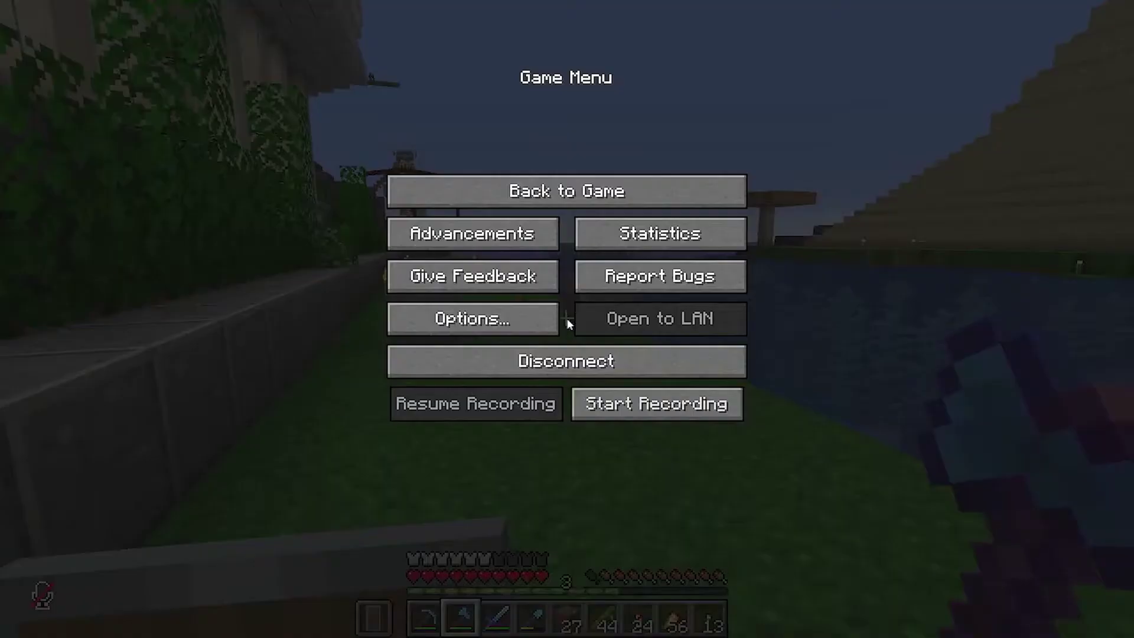
click(650, 408)
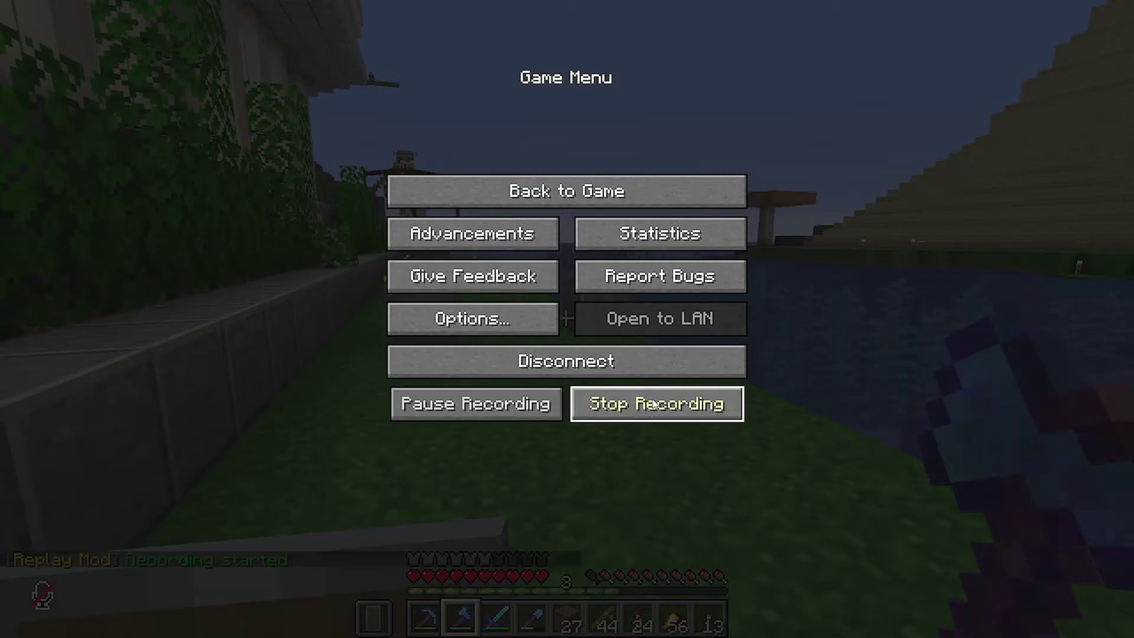
key(Escape)
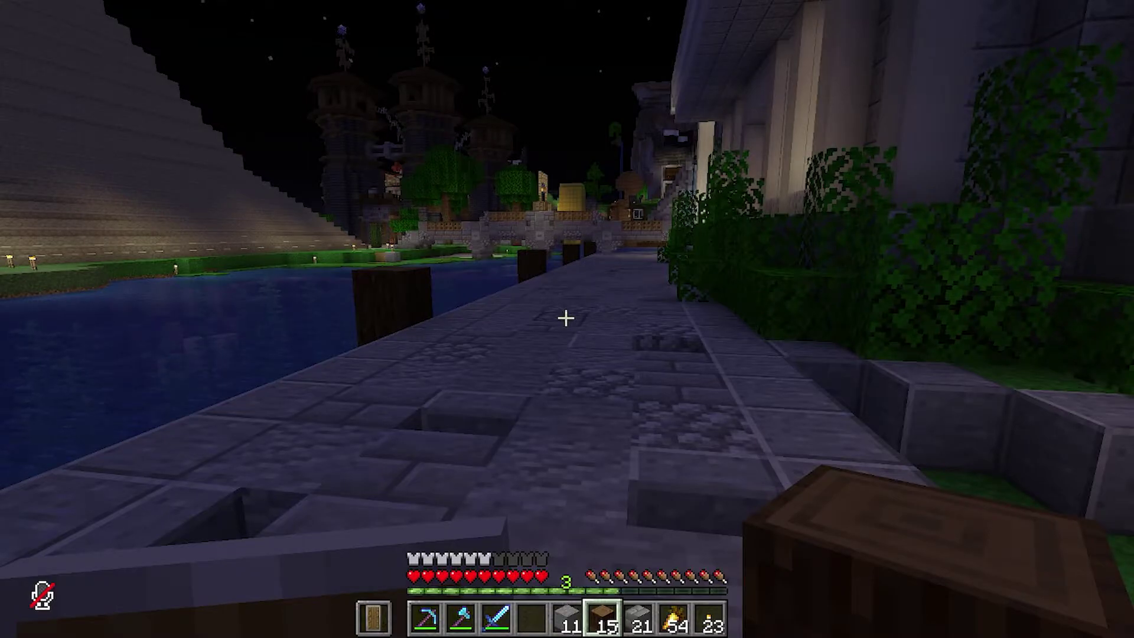
Stop the replay recording and disconnect from the world.
key(Escape)
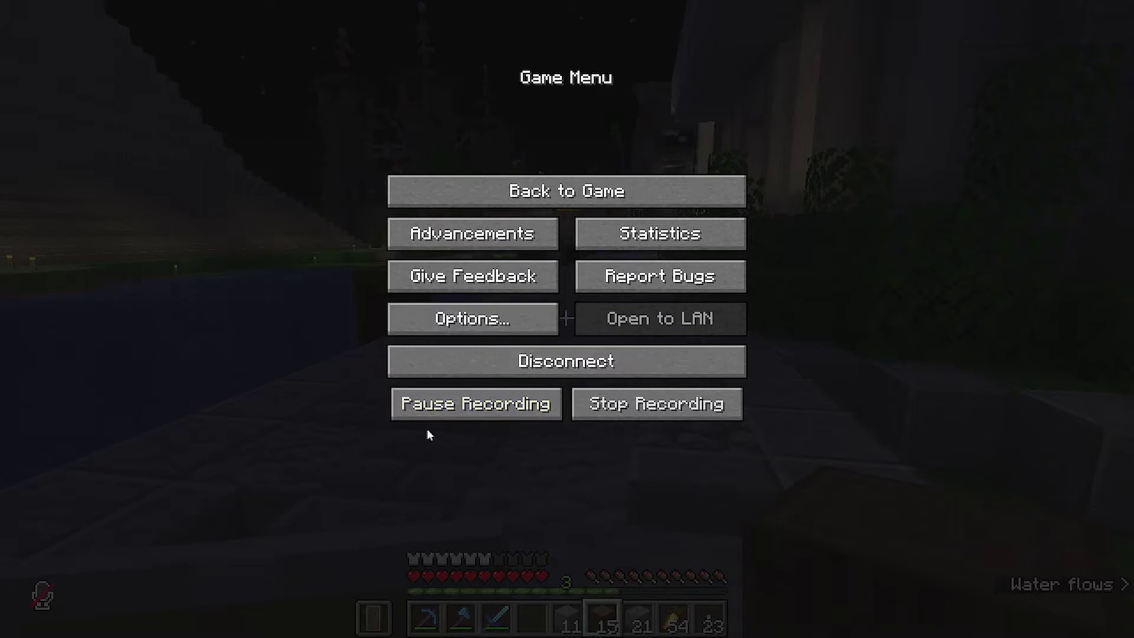
click(649, 412)
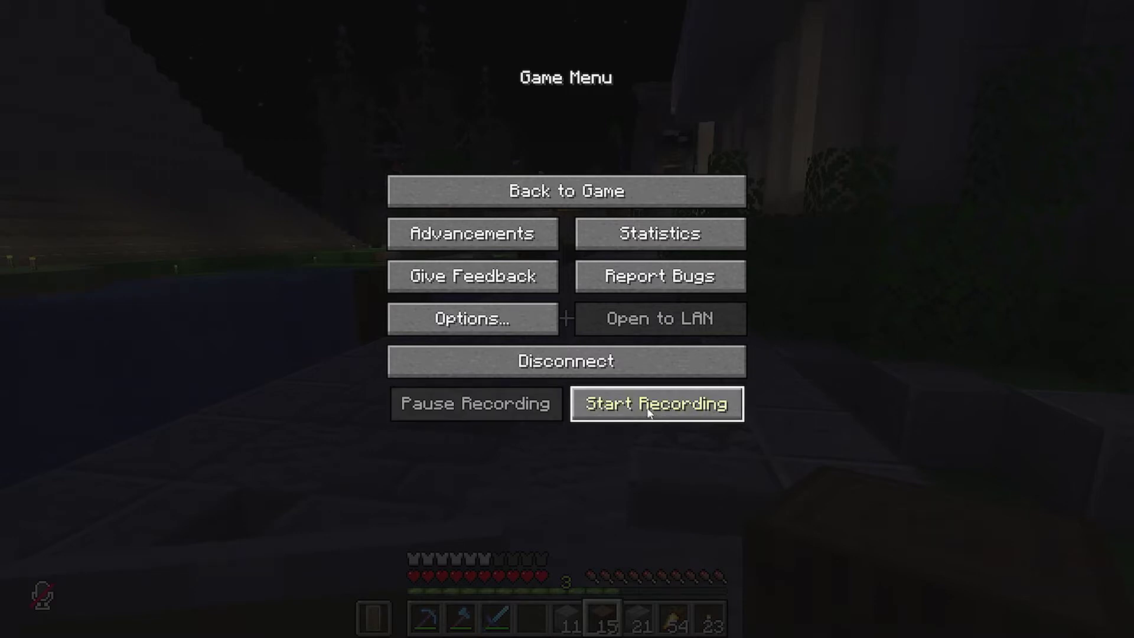
click(571, 366)
key(Escape)
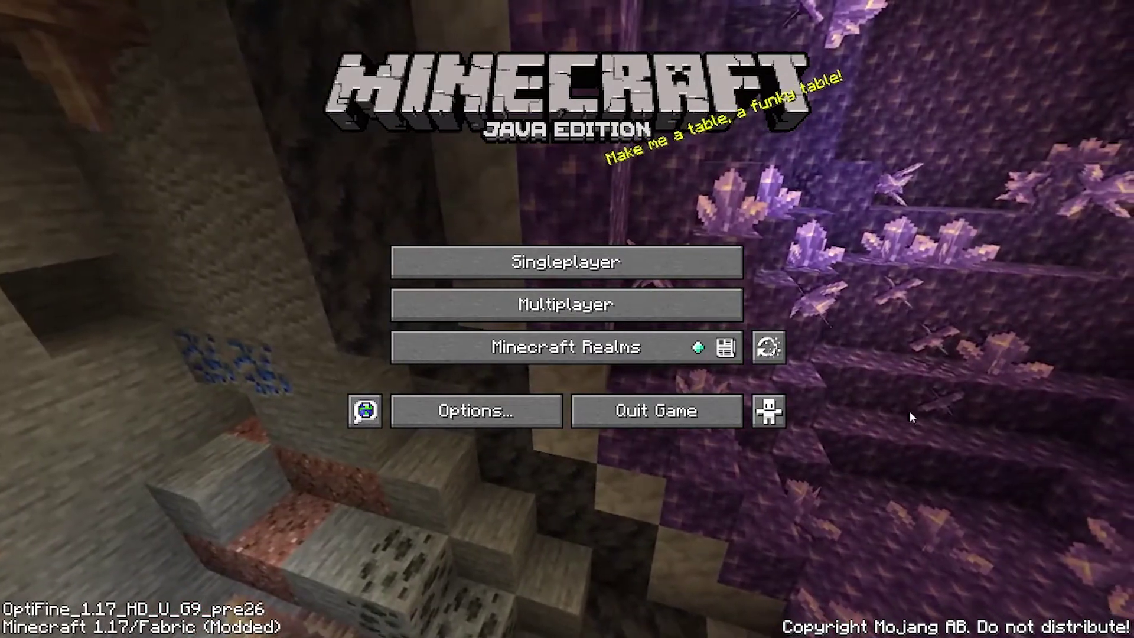
Delete the 00:24 Infinite Realm replay 2021_08_01_20_19_34_0 from the Replay Viewer.
click(775, 354)
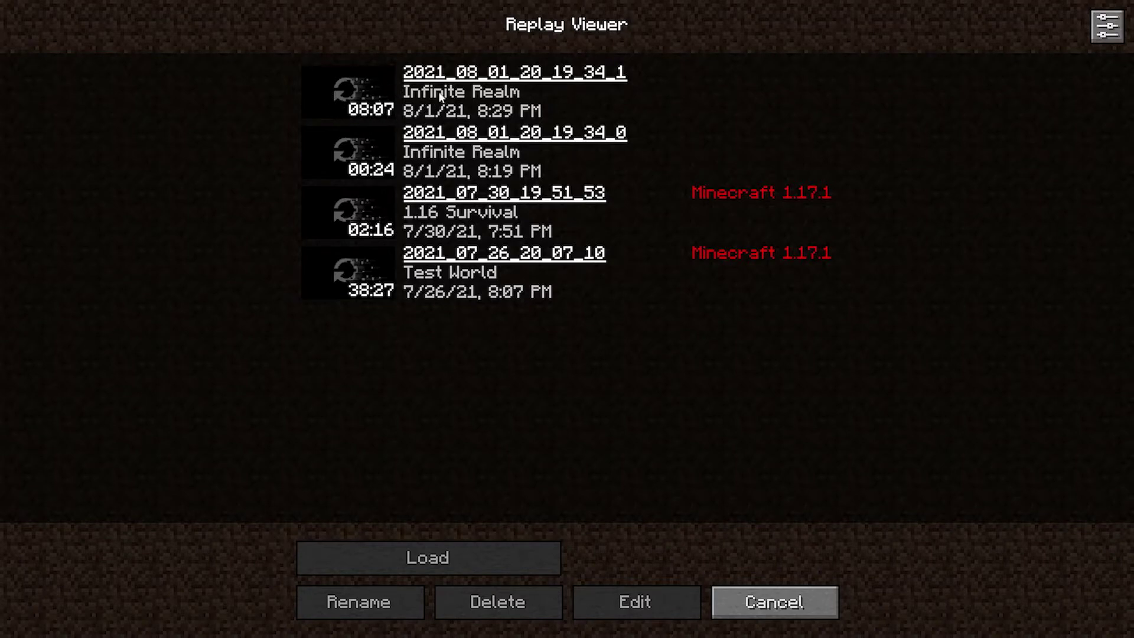
click(368, 100)
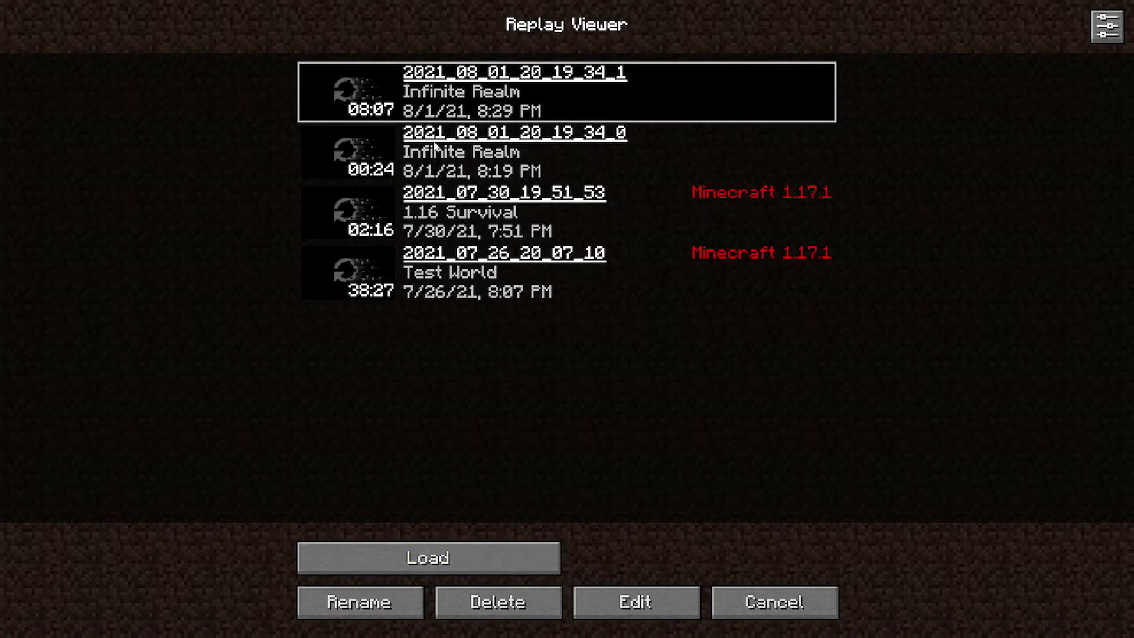
click(358, 146)
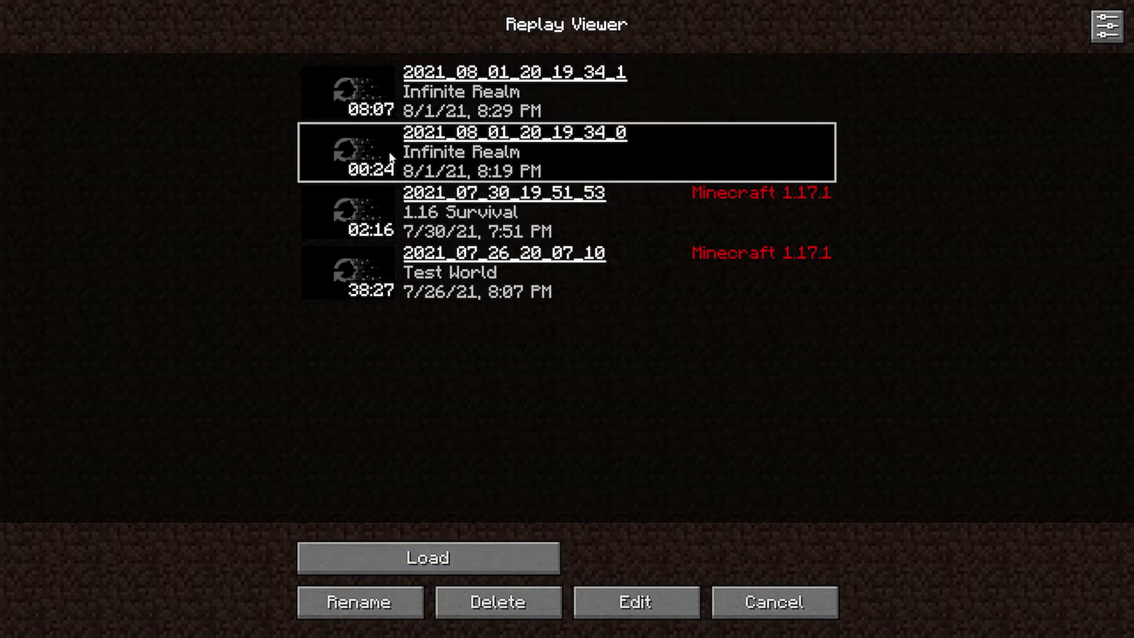
click(501, 605)
click(438, 373)
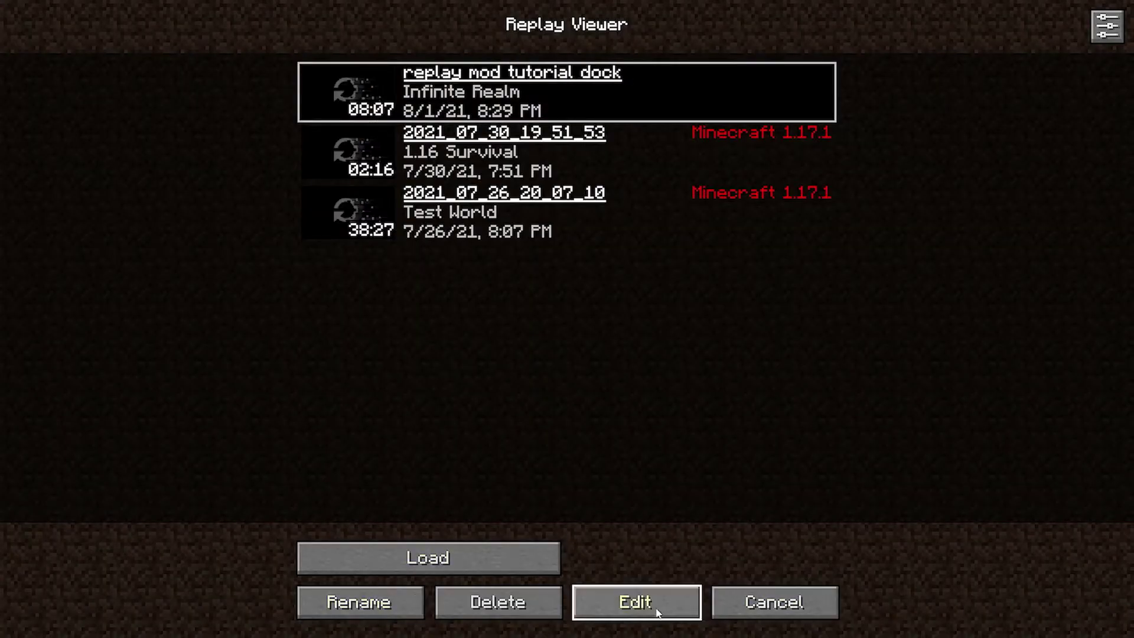
Check the split and cut options for the 08:07 Infinite Realm replay, close them without changes, and load that replay.
click(654, 610)
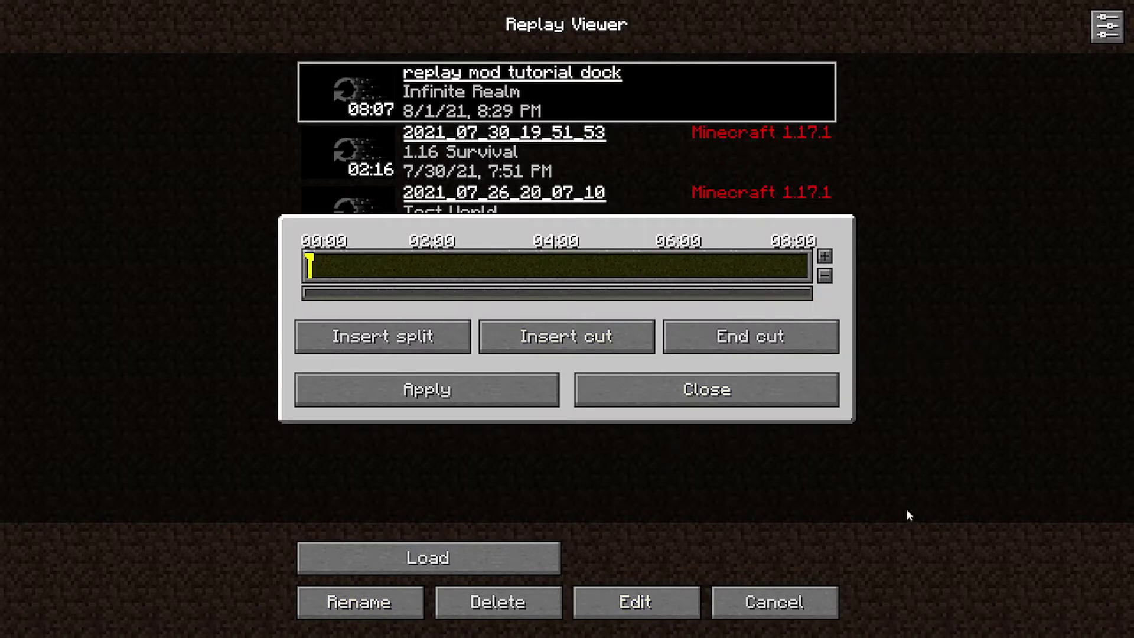
click(703, 391)
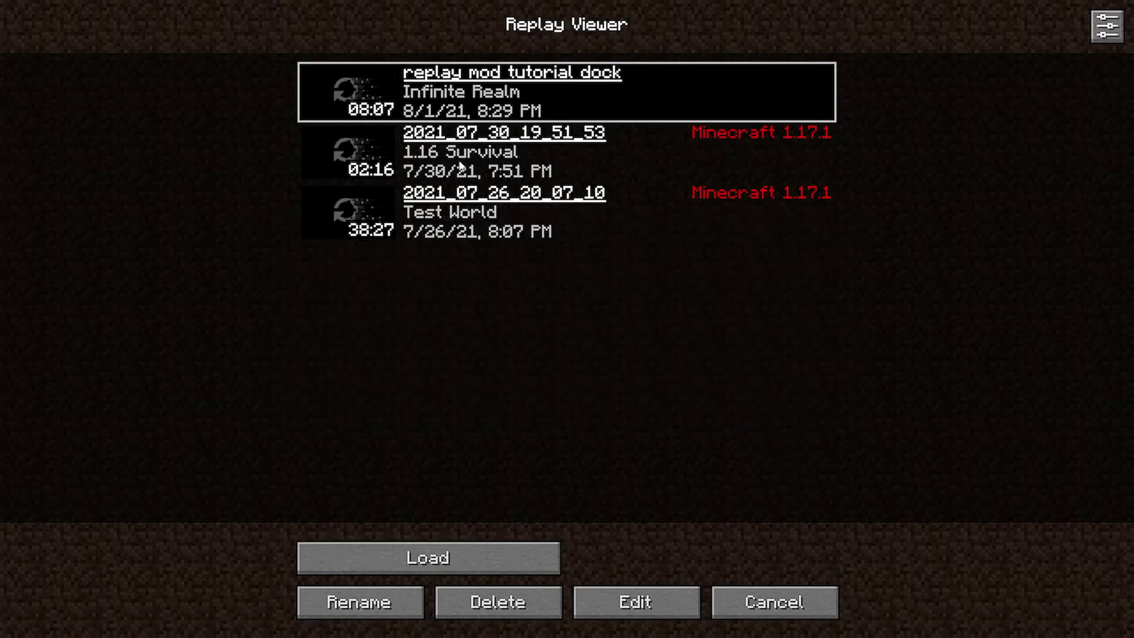
click(417, 566)
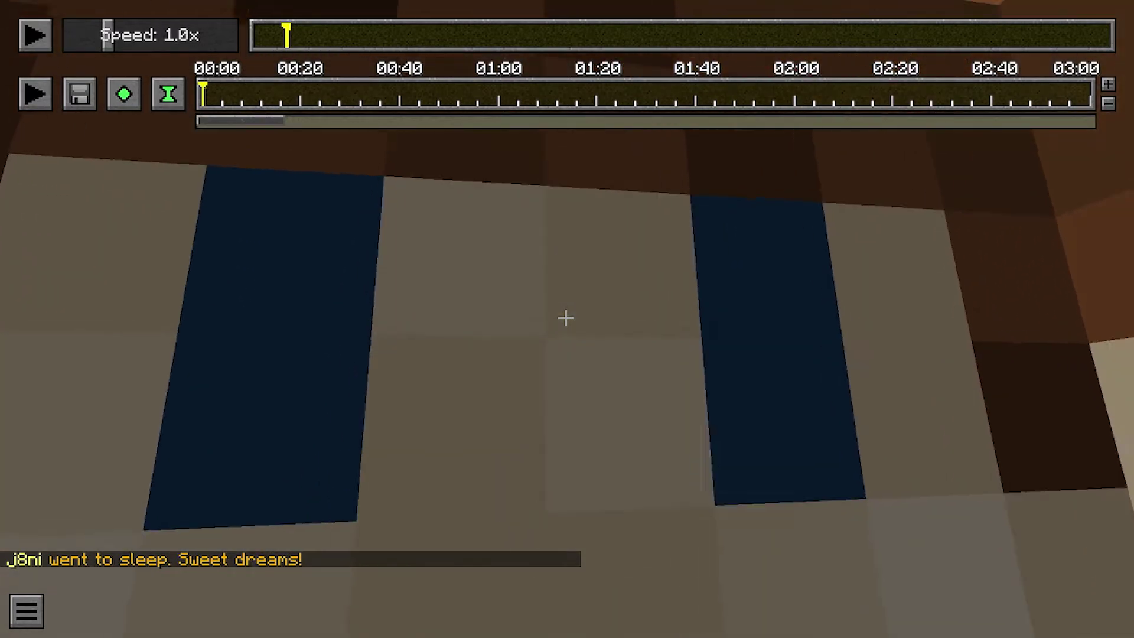
Bring the player into view by the riverbank, set the replay speed to 4.0x, and play a short stretch before pausing.
key(w)
key(s)
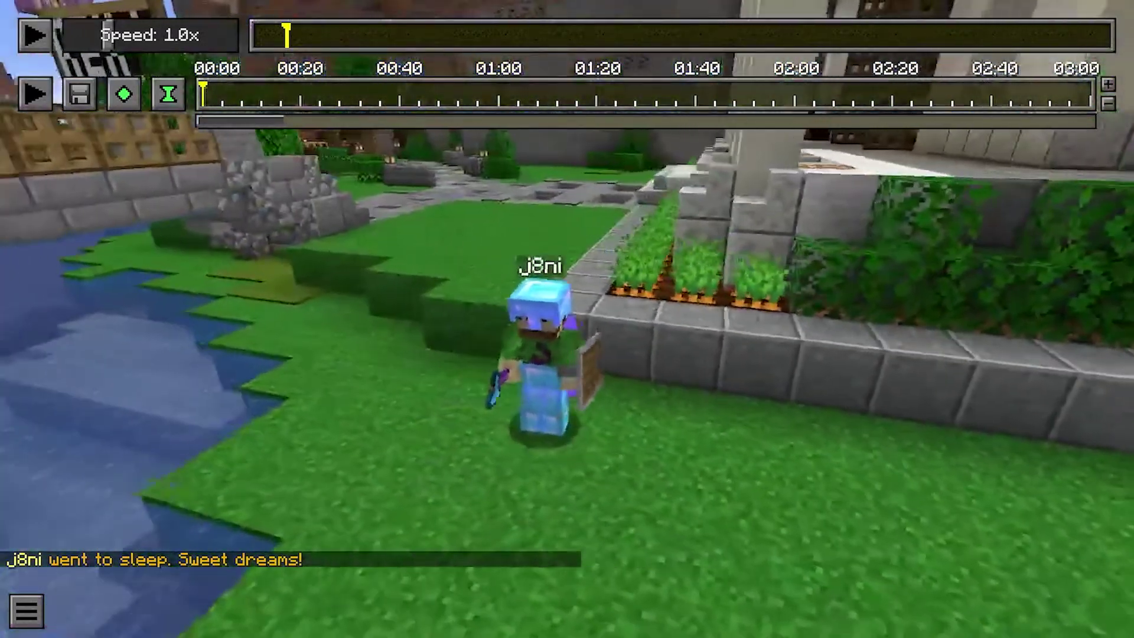
key(a)
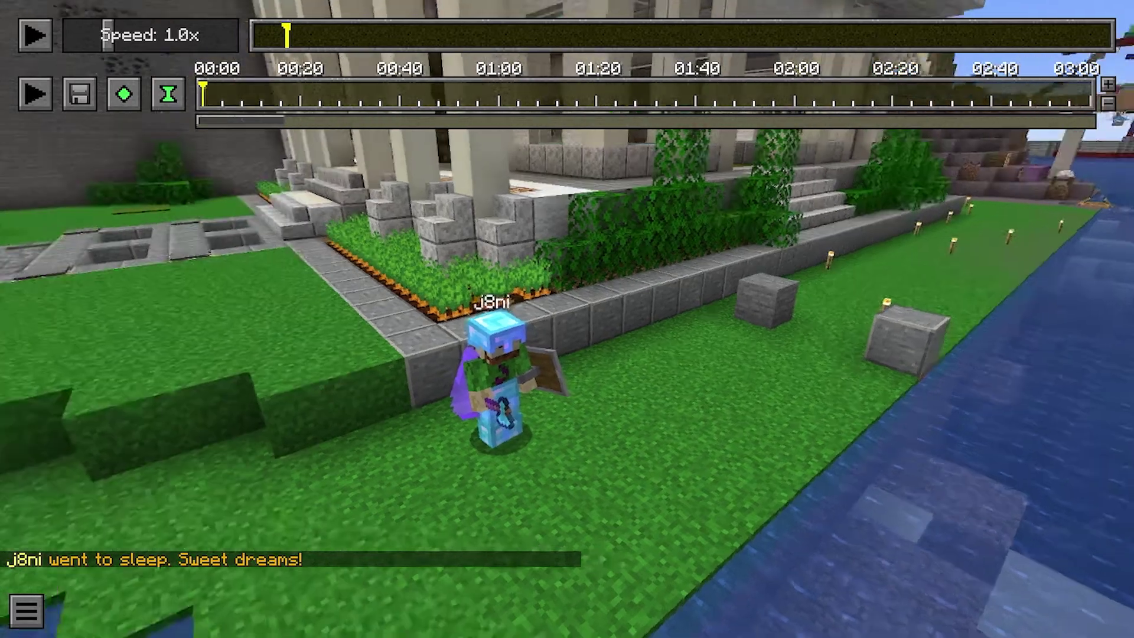
key(d)
key(a)
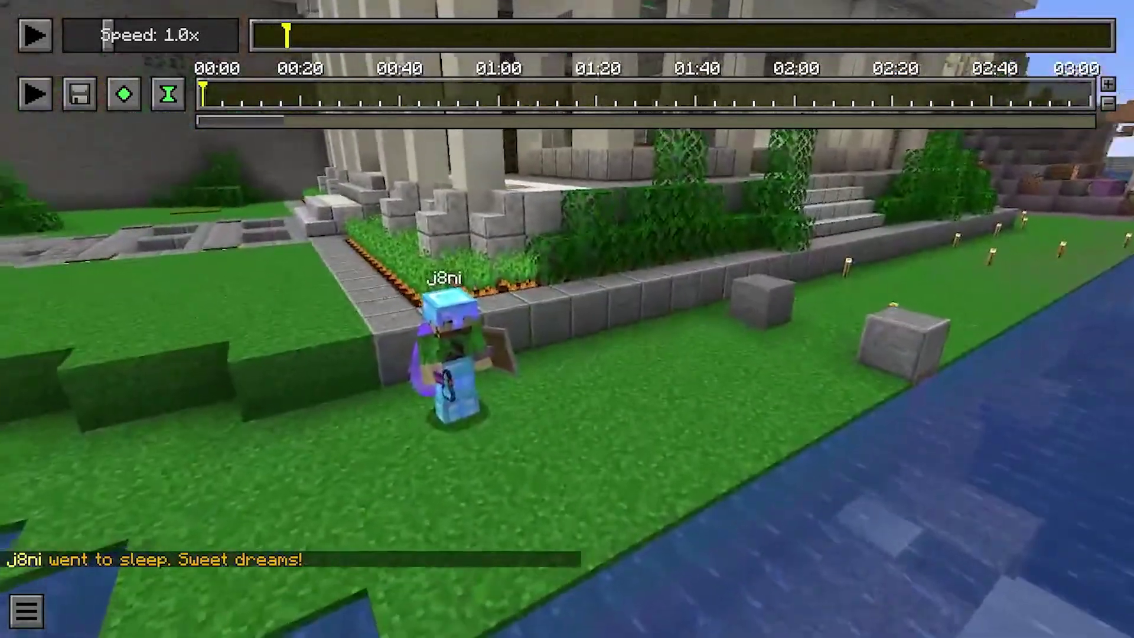
key(d)
key(t)
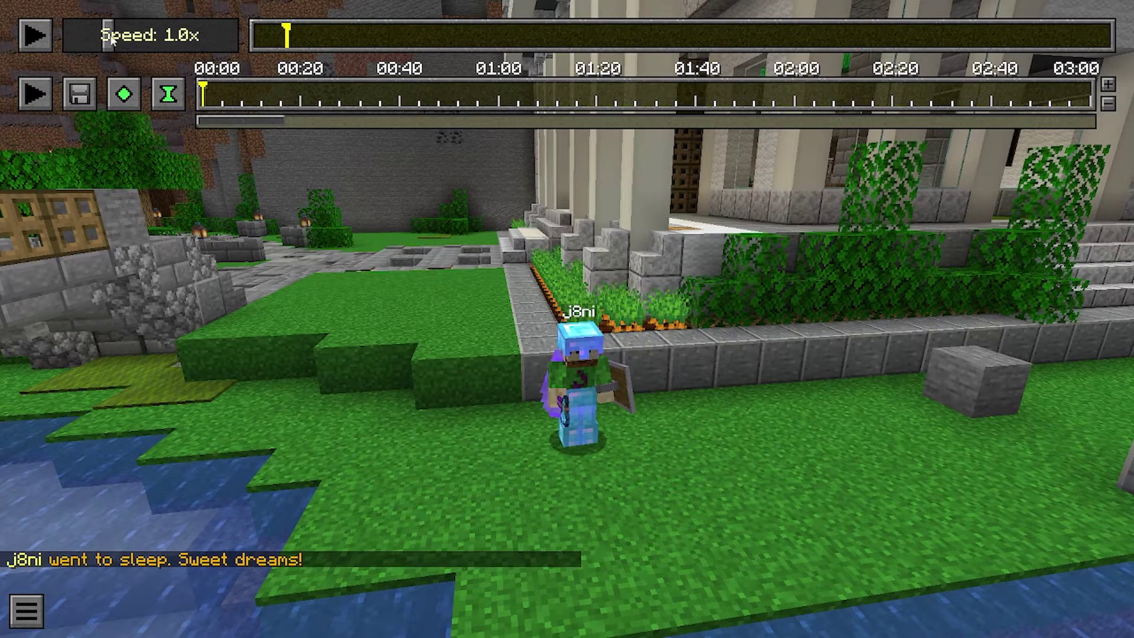
drag(111, 37, 165, 46)
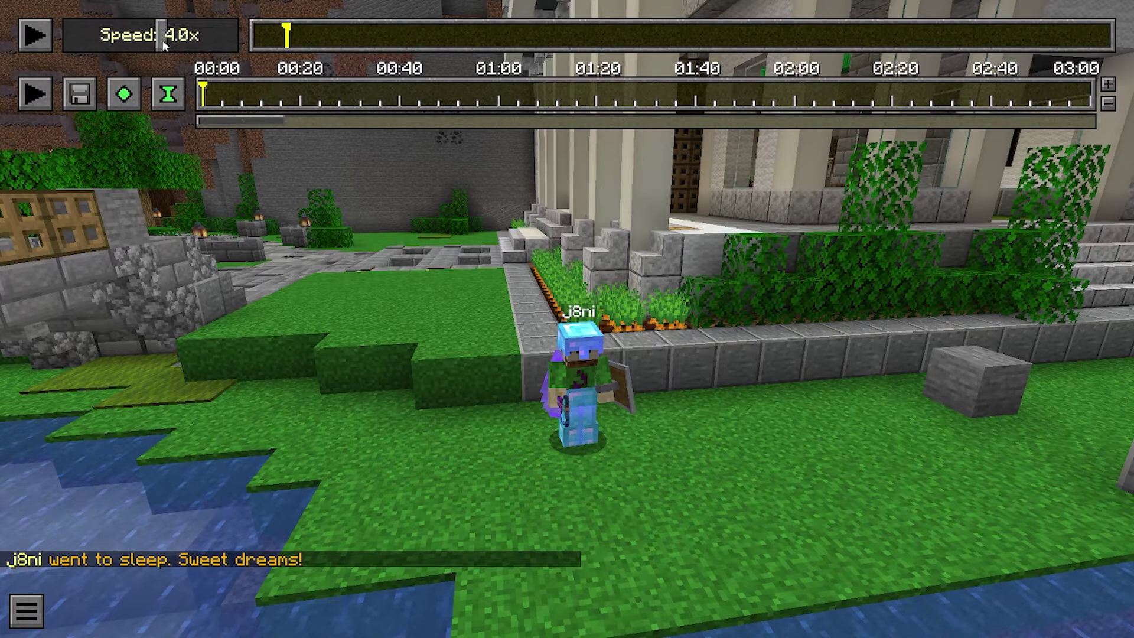
click(35, 37)
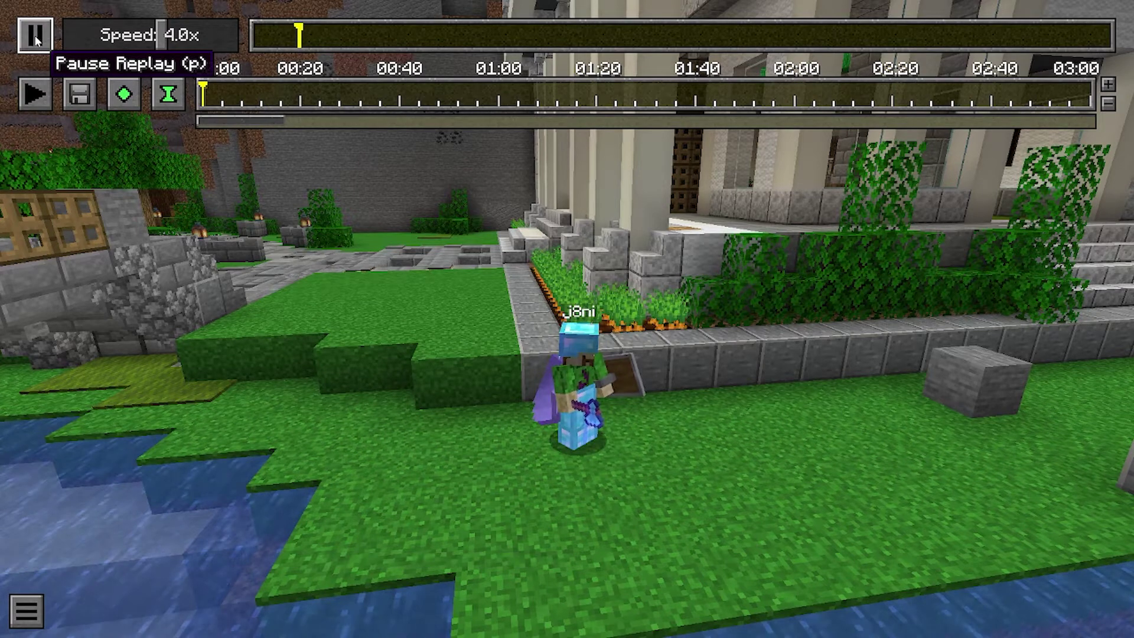
click(35, 36)
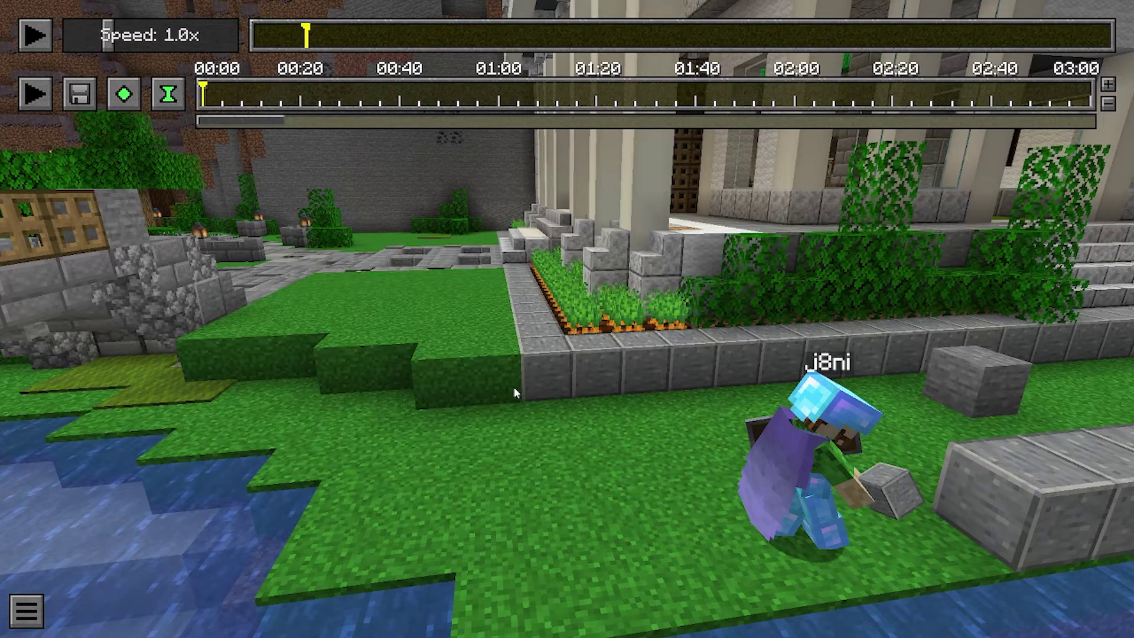
Frame the player and temple from above the river, and add a position keyframe and a time keyframe at 00:00.
click(471, 385)
key(d)
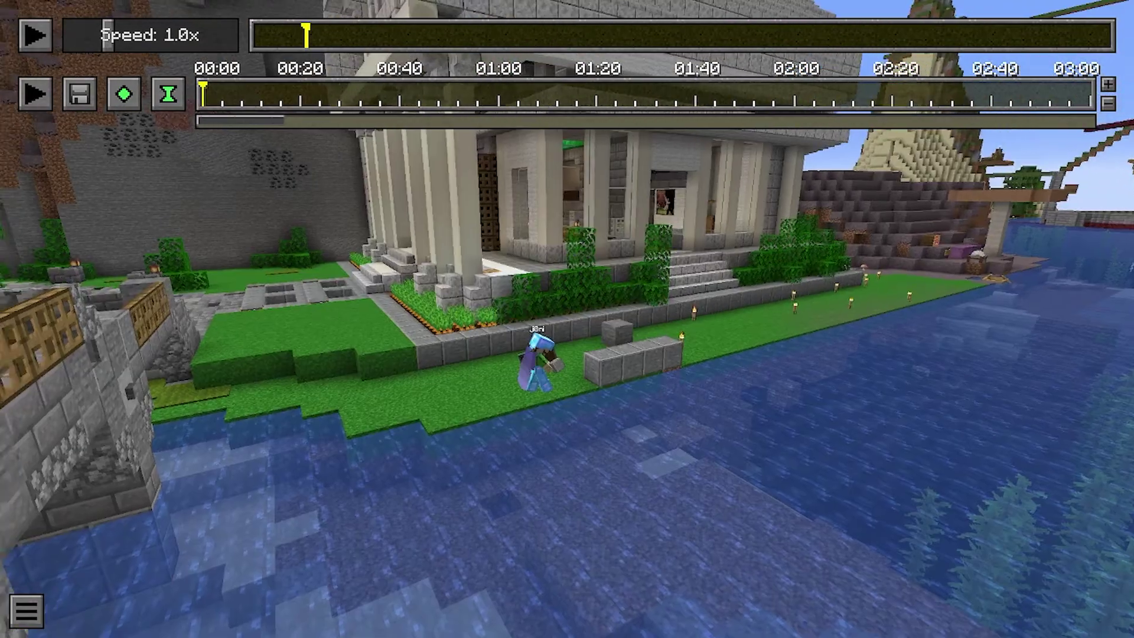
key(d)
key(d)
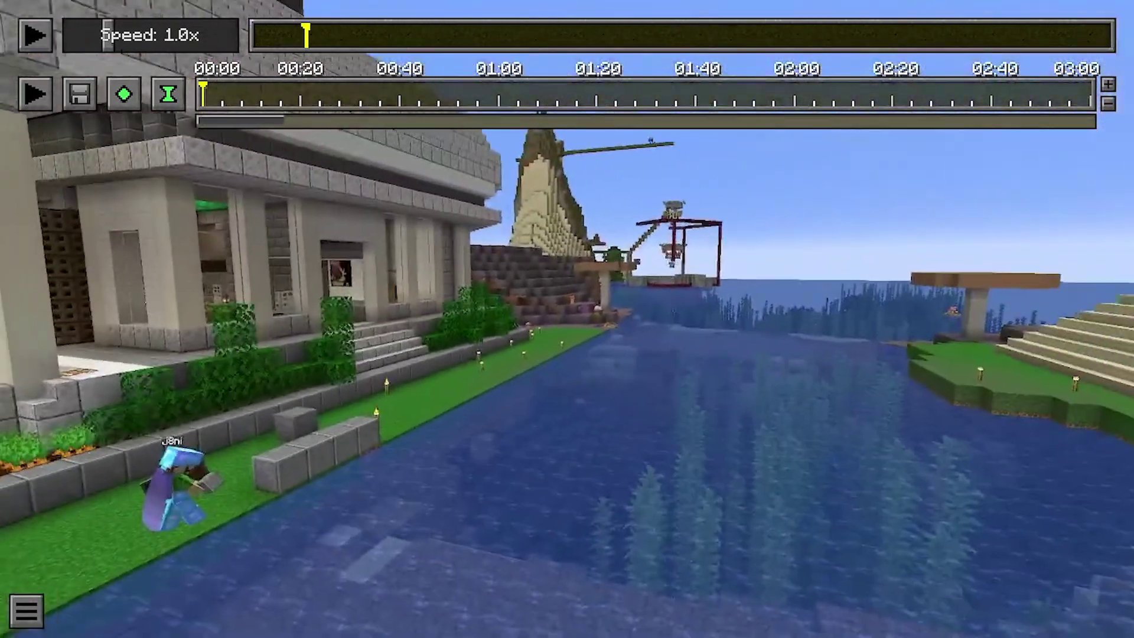
key(a)
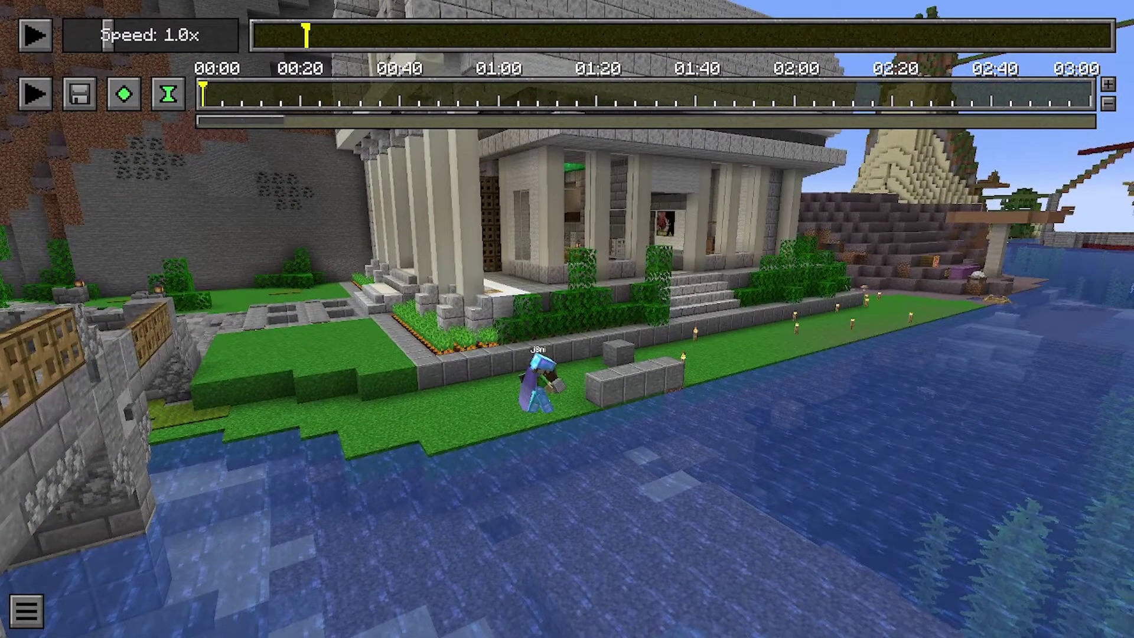
key(shift)
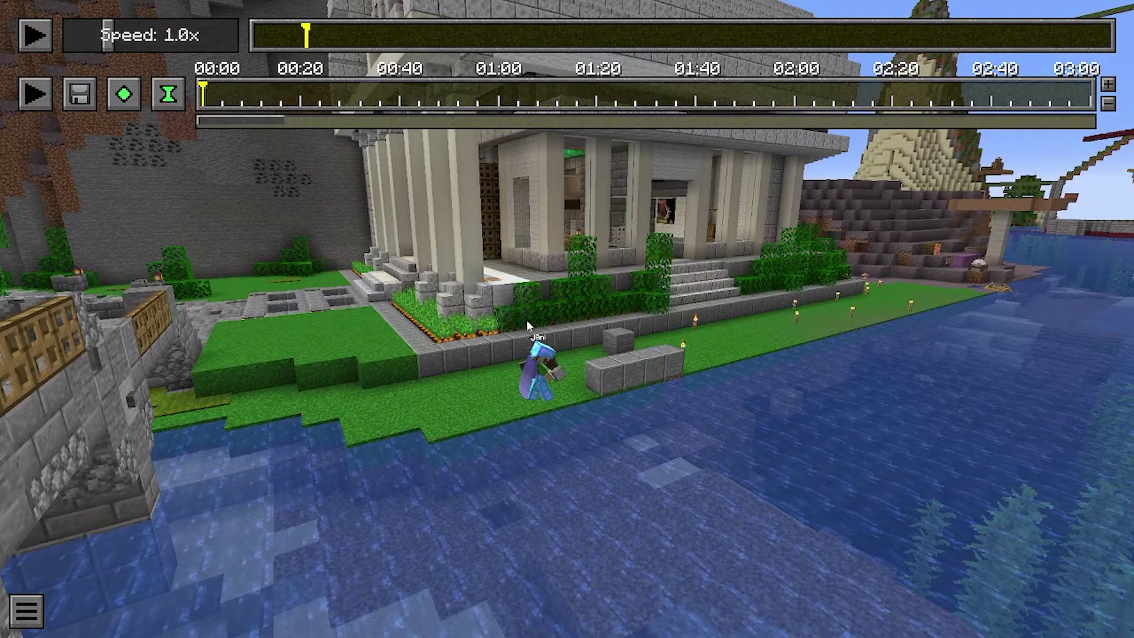
click(124, 95)
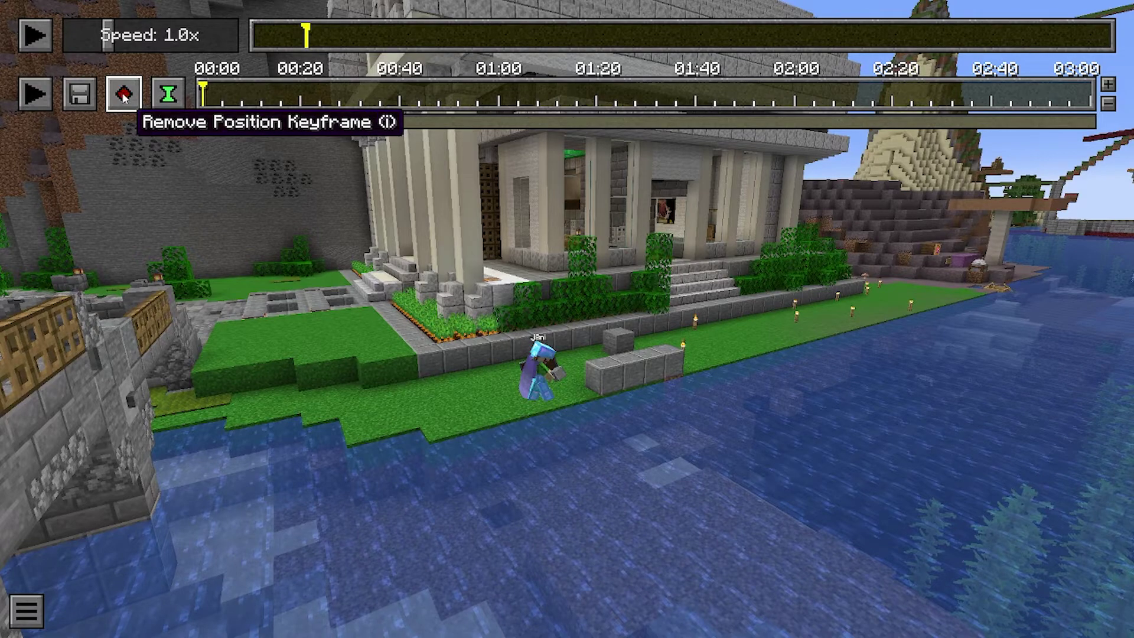
click(167, 98)
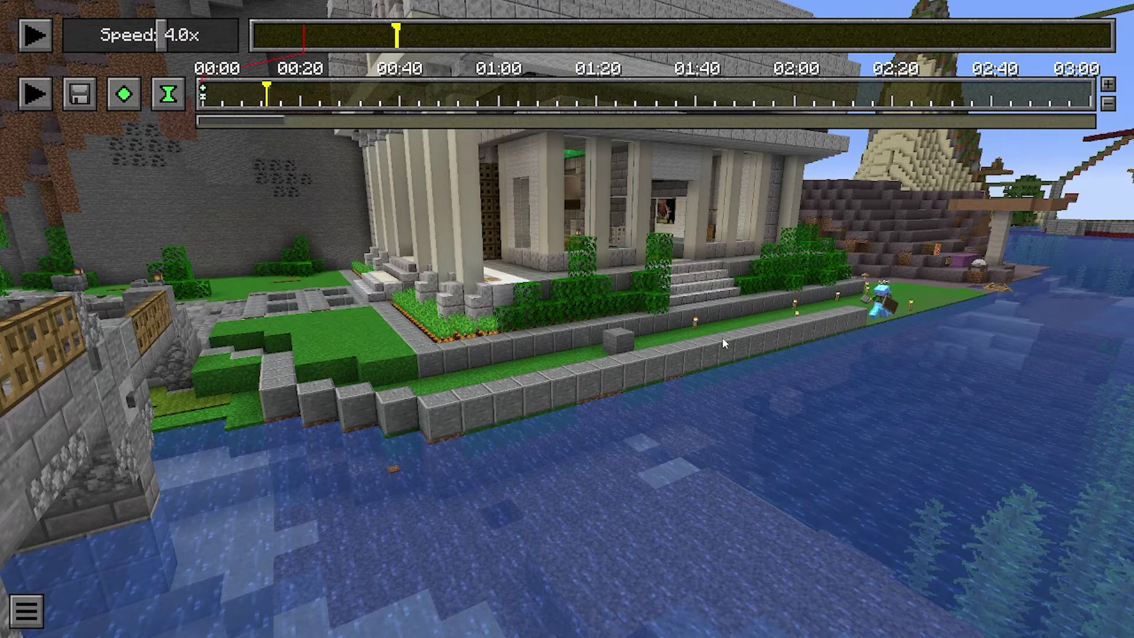
Fly back over the bridge and river to examine where the first camera position keyframe sits.
click(642, 348)
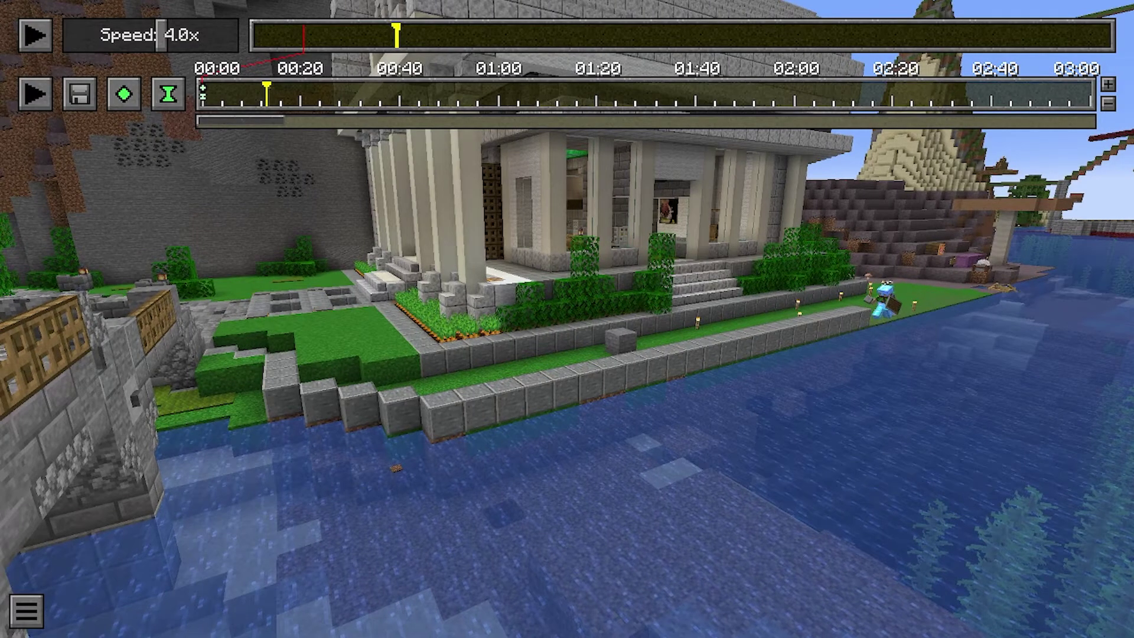
key(s)
key(d)
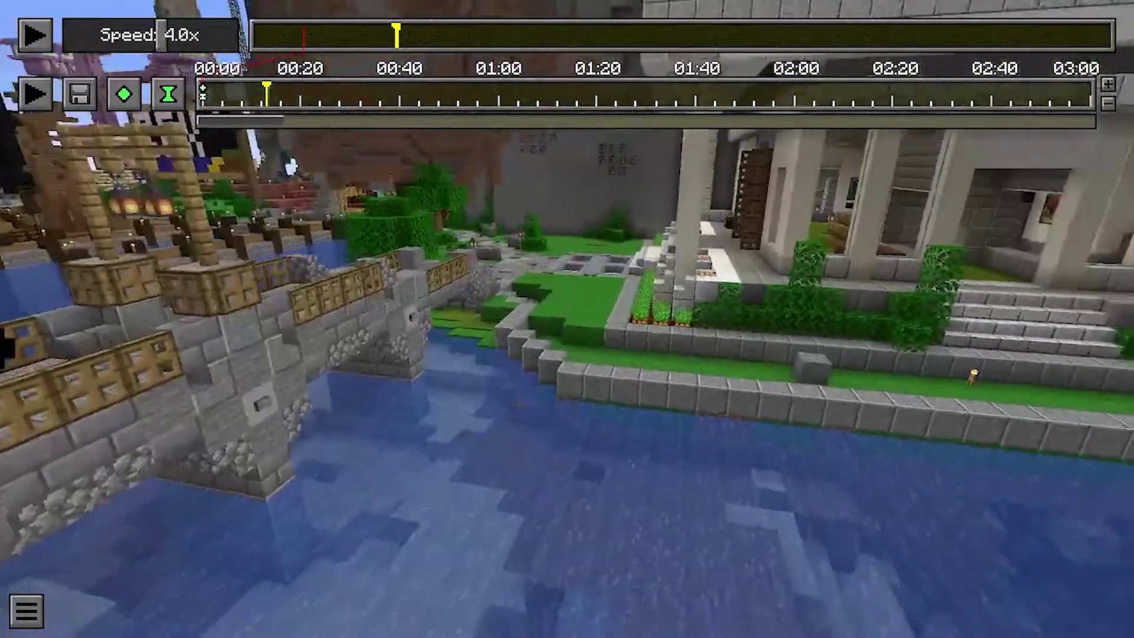
key(s)
key(a)
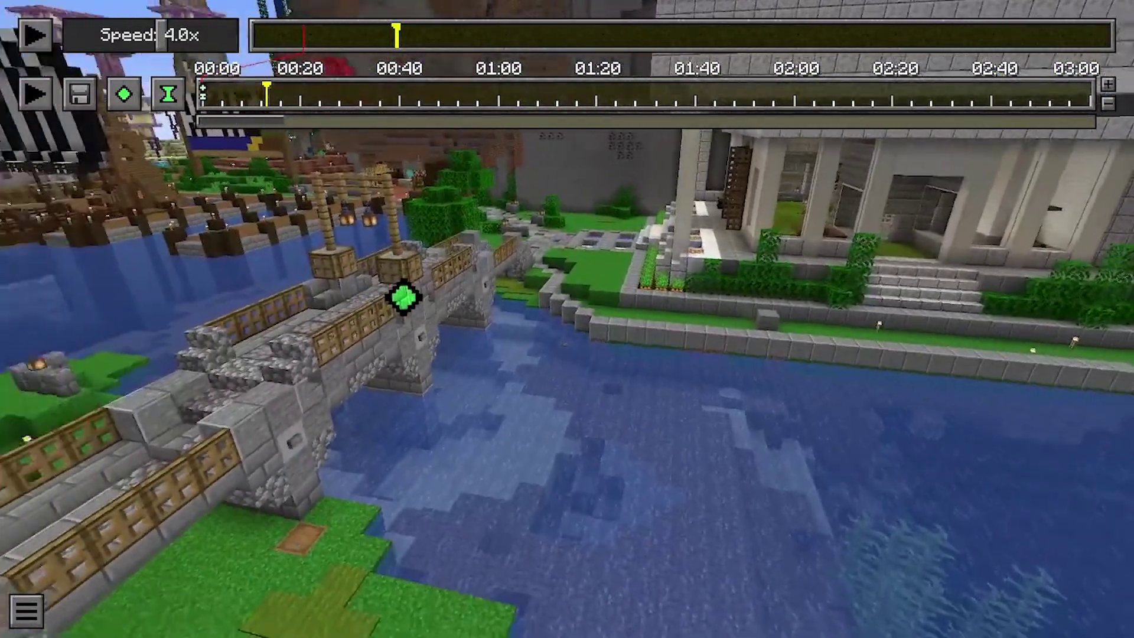
key(a)
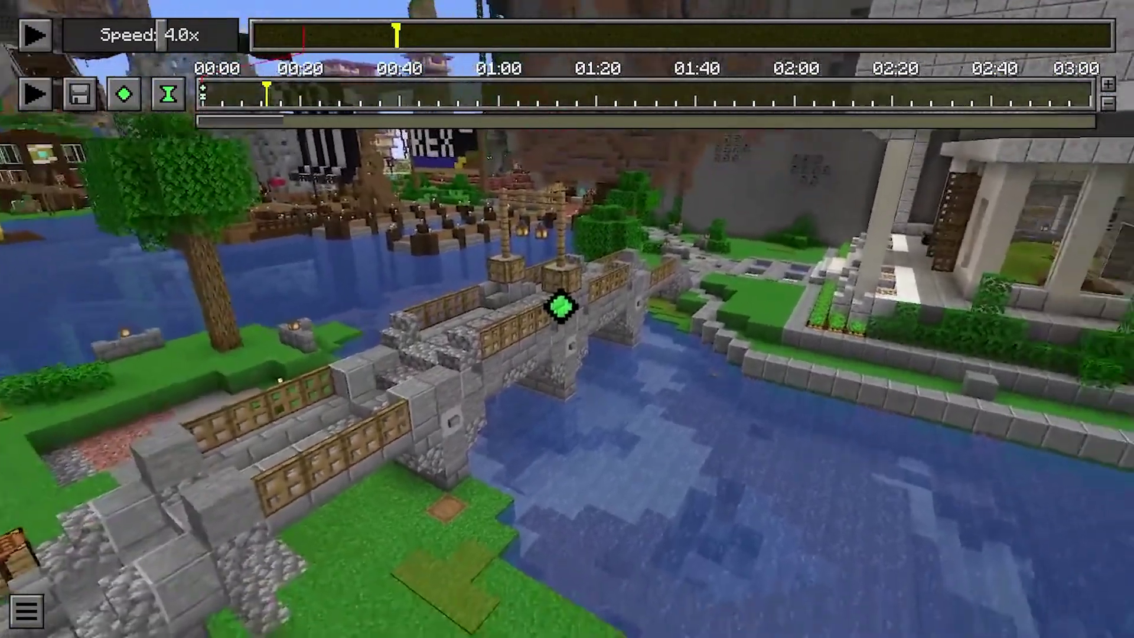
key(d)
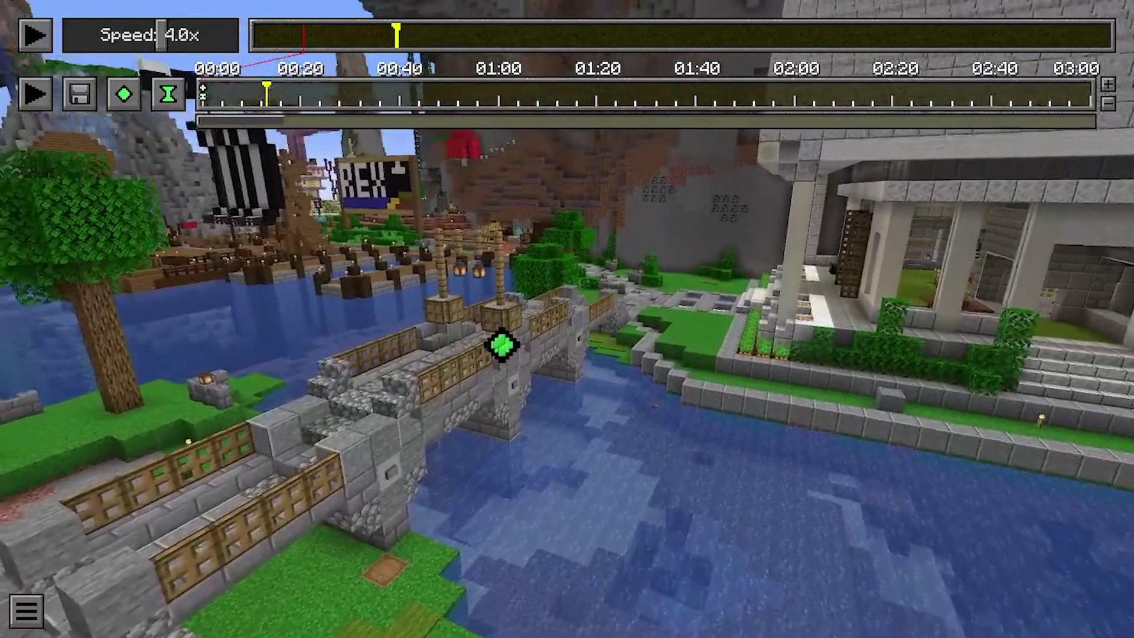
key(d)
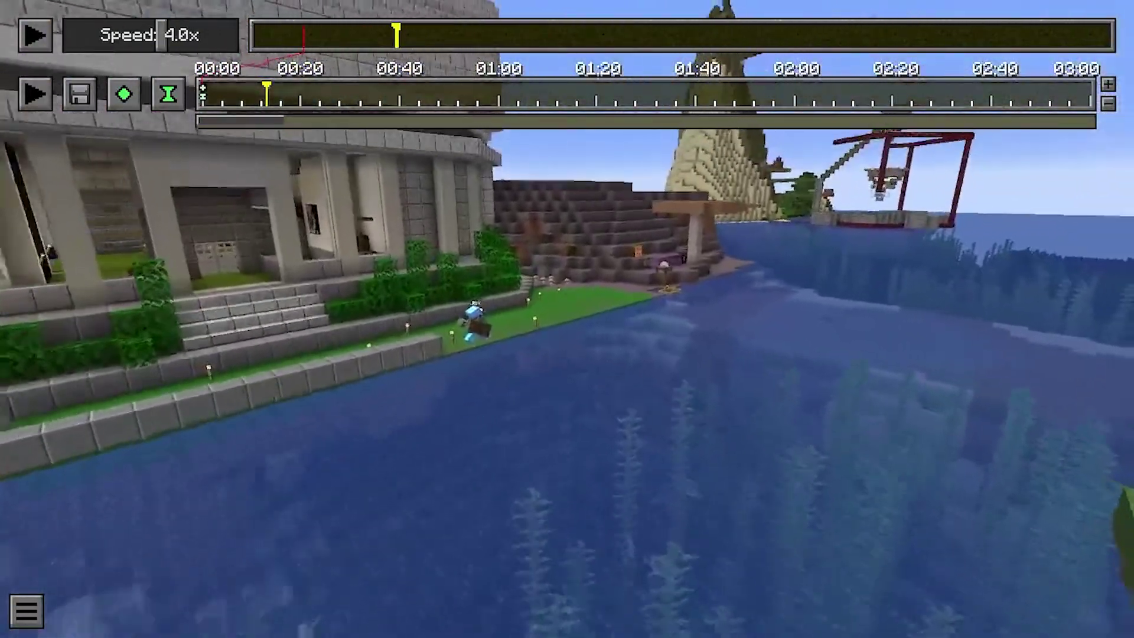
Frame the player and temple front from low over the water, and add position and time keyframes at 00:05.
key(w)
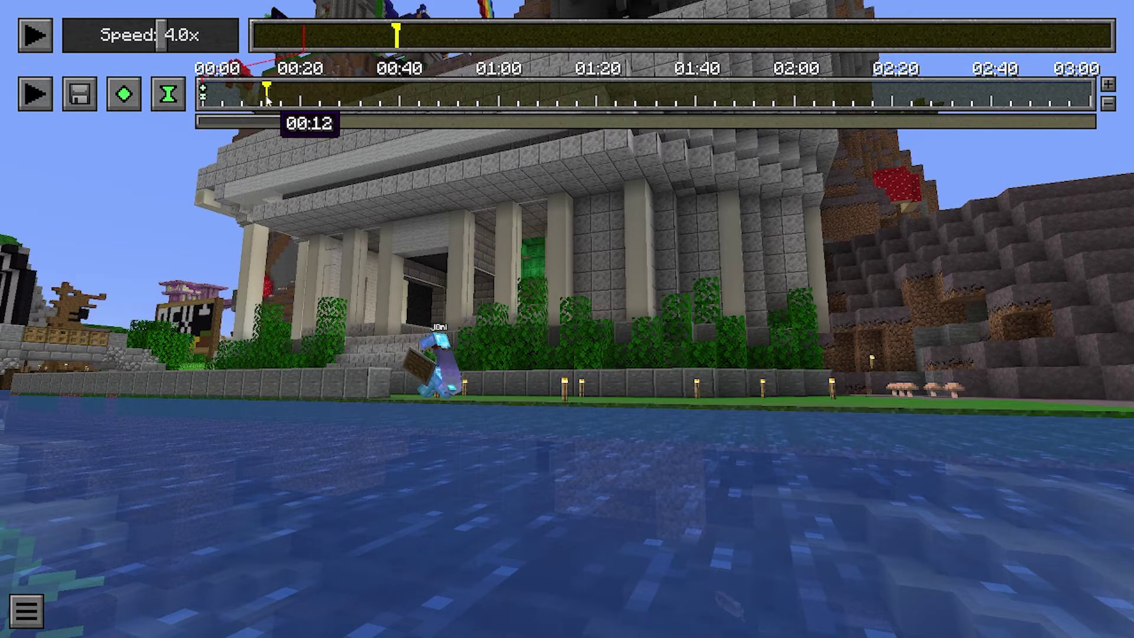
click(230, 90)
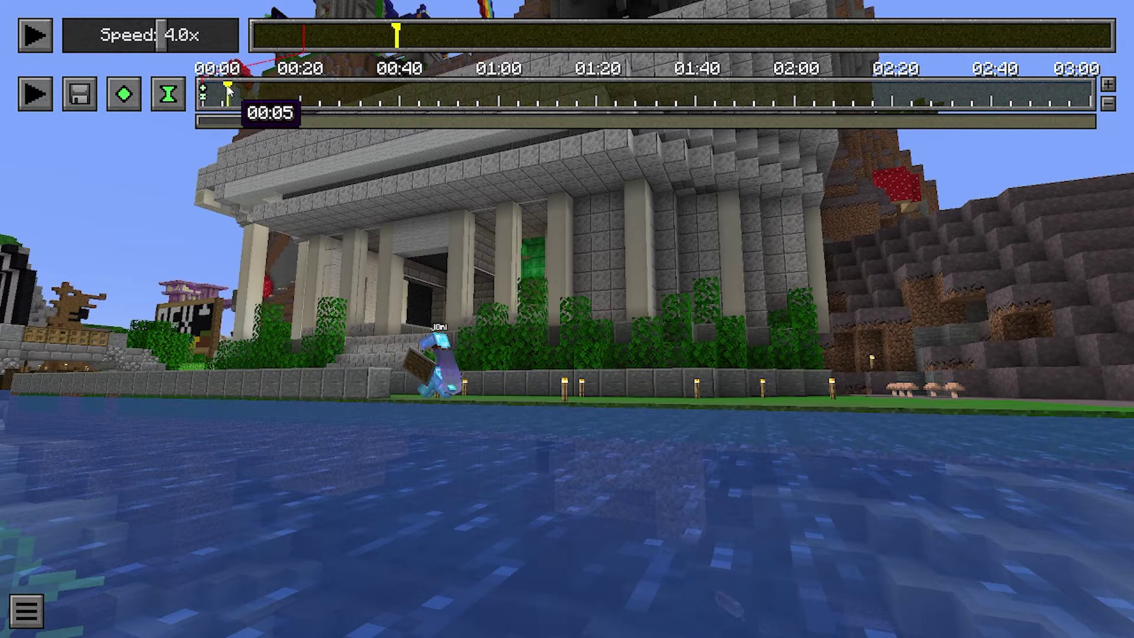
click(124, 93)
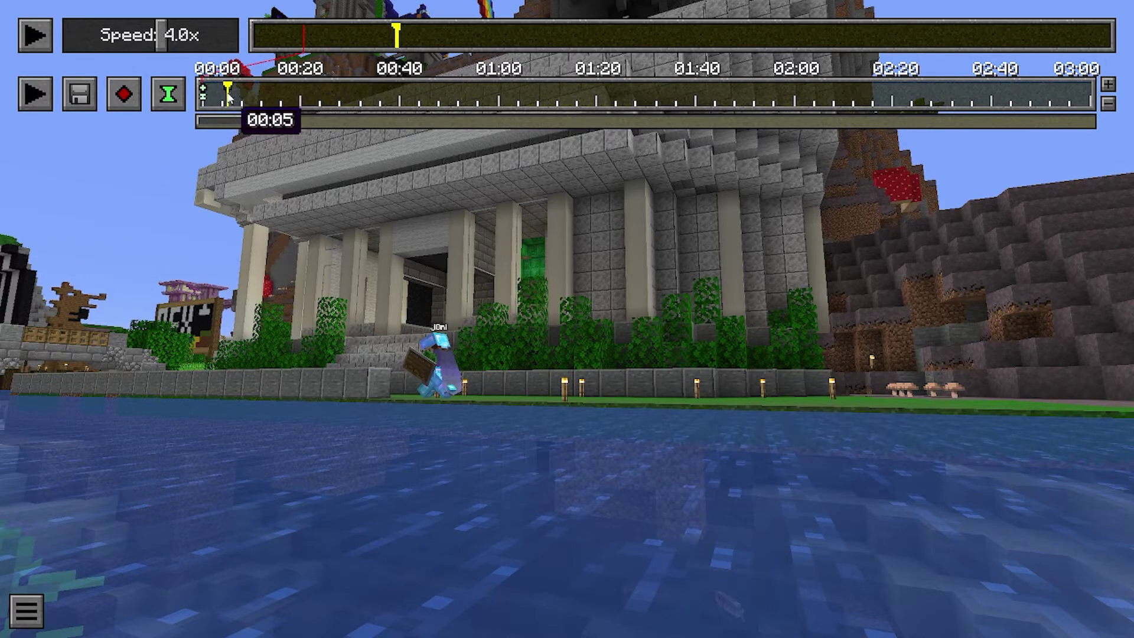
click(169, 96)
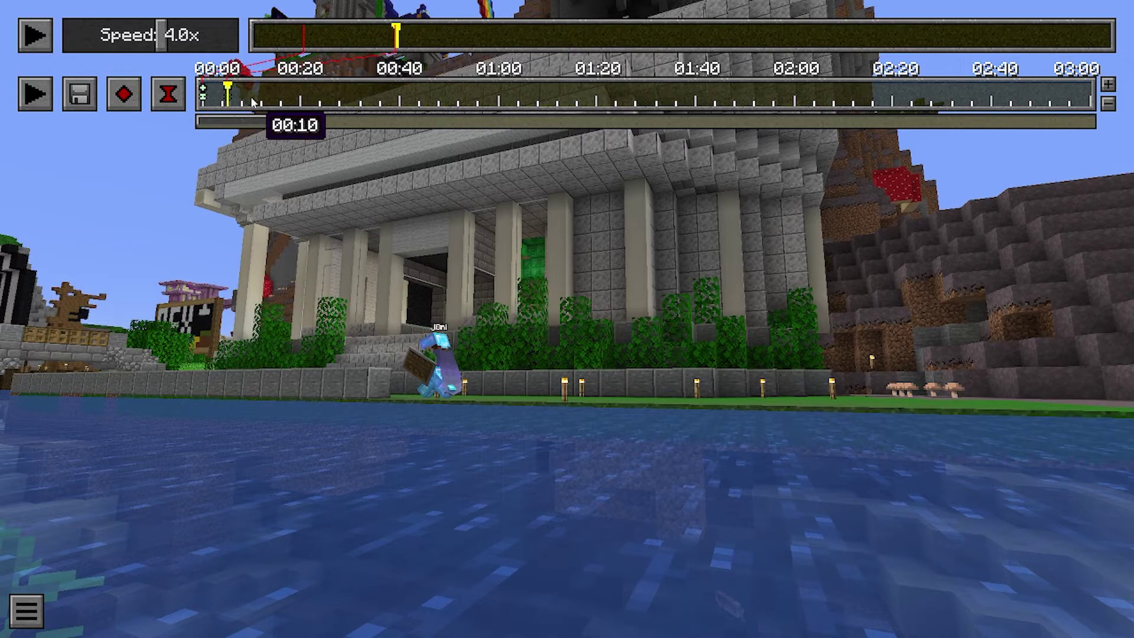
Advance the replay to about 02:03 and add a time keyframe at 00:10 on the camera path timeline.
click(481, 37)
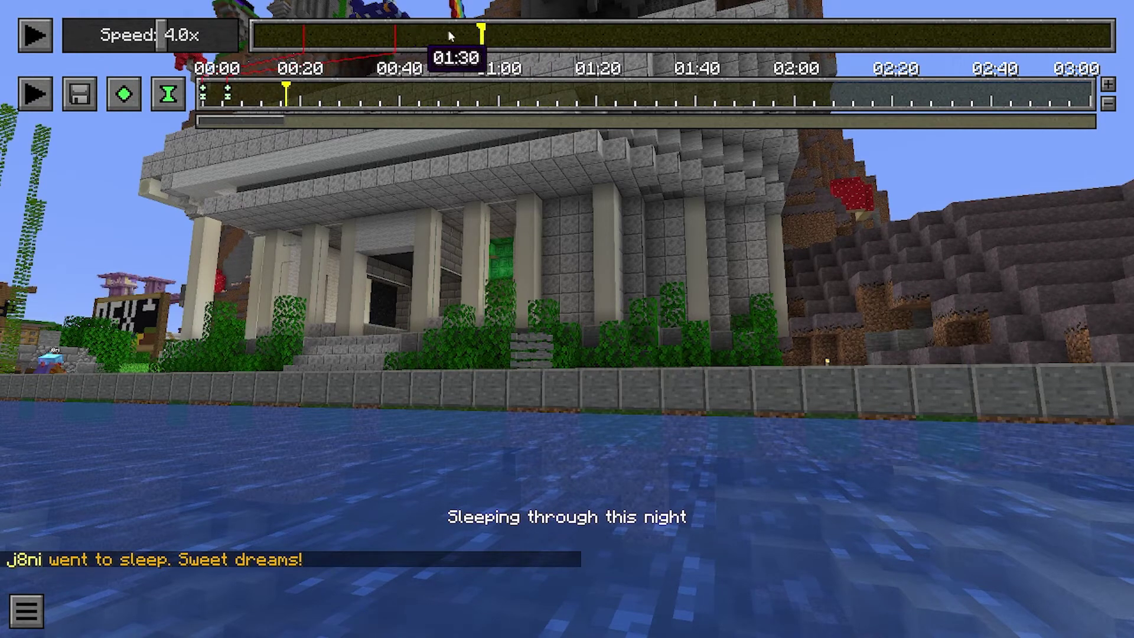
click(253, 102)
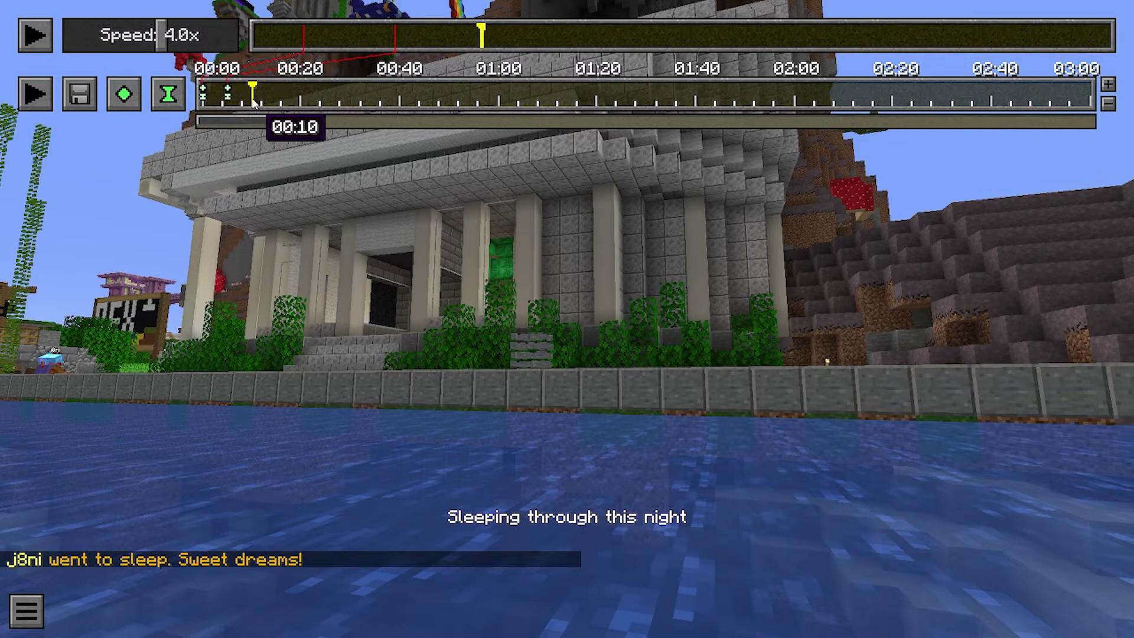
click(169, 97)
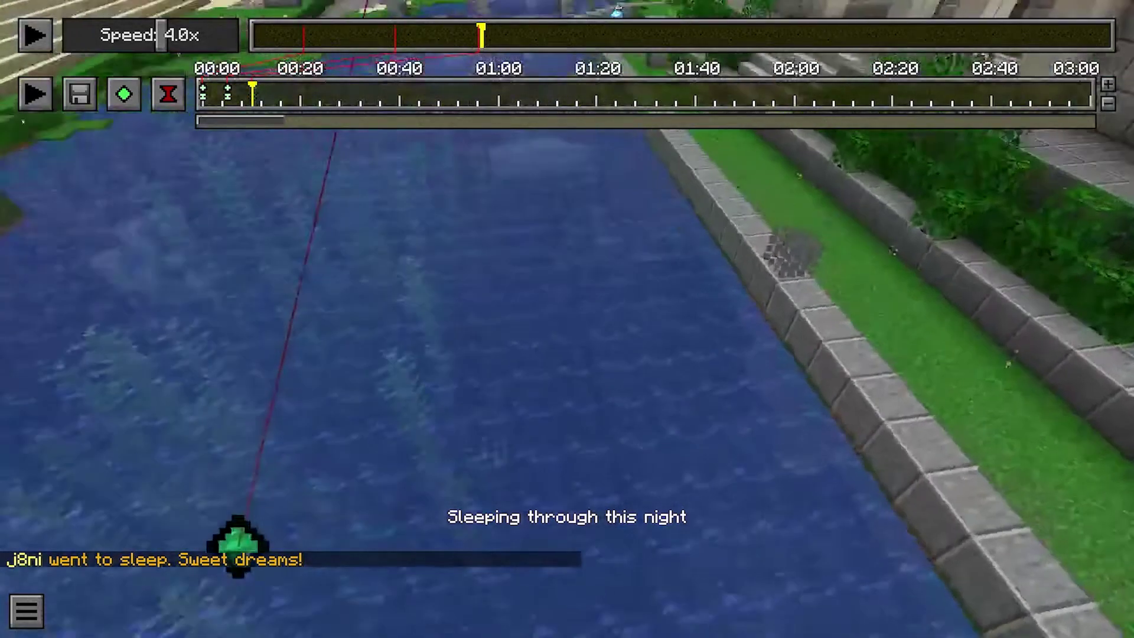
Raise the camera above the riverbank's far end, facing back along the river to the bridge, and add a position keyframe at 00:10.
key(s)
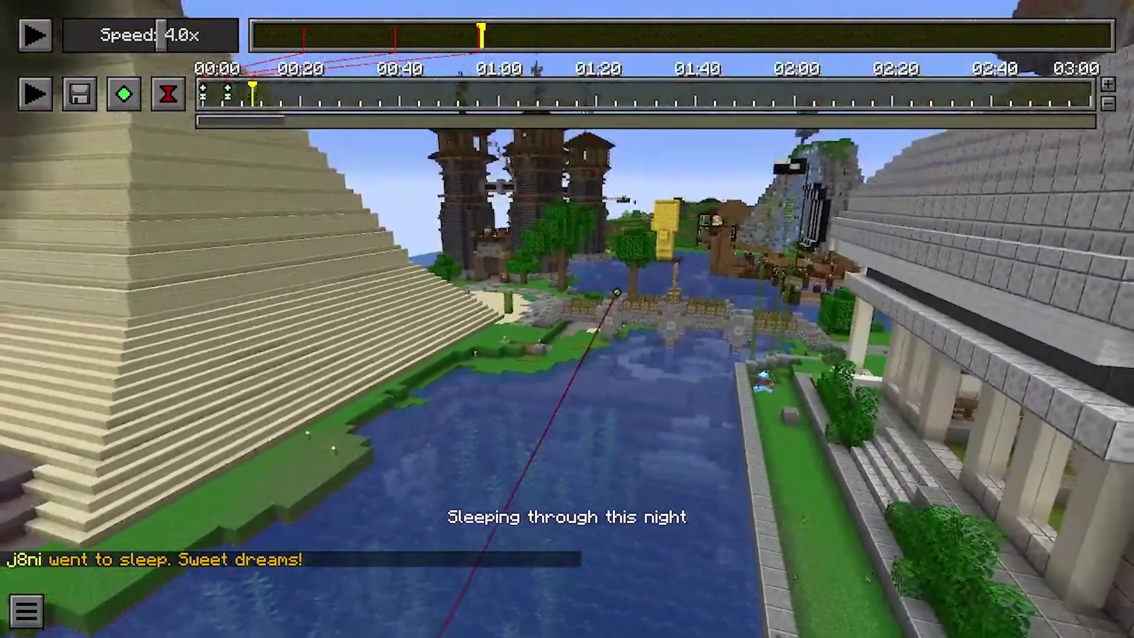
key(w)
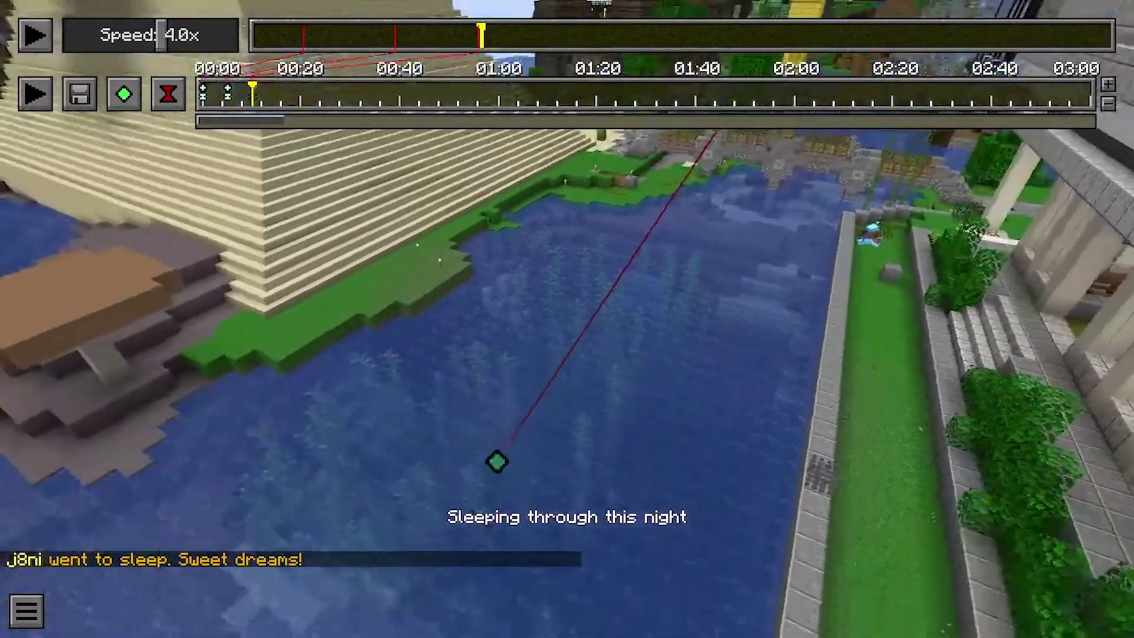
key(s)
key(w)
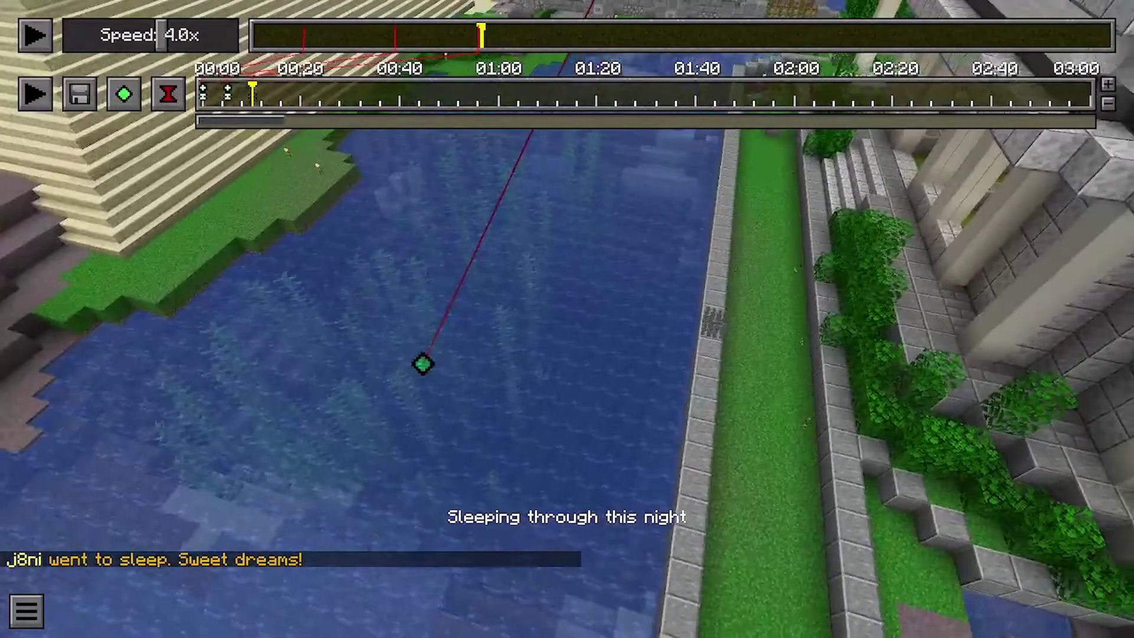
key(s)
key(shift)
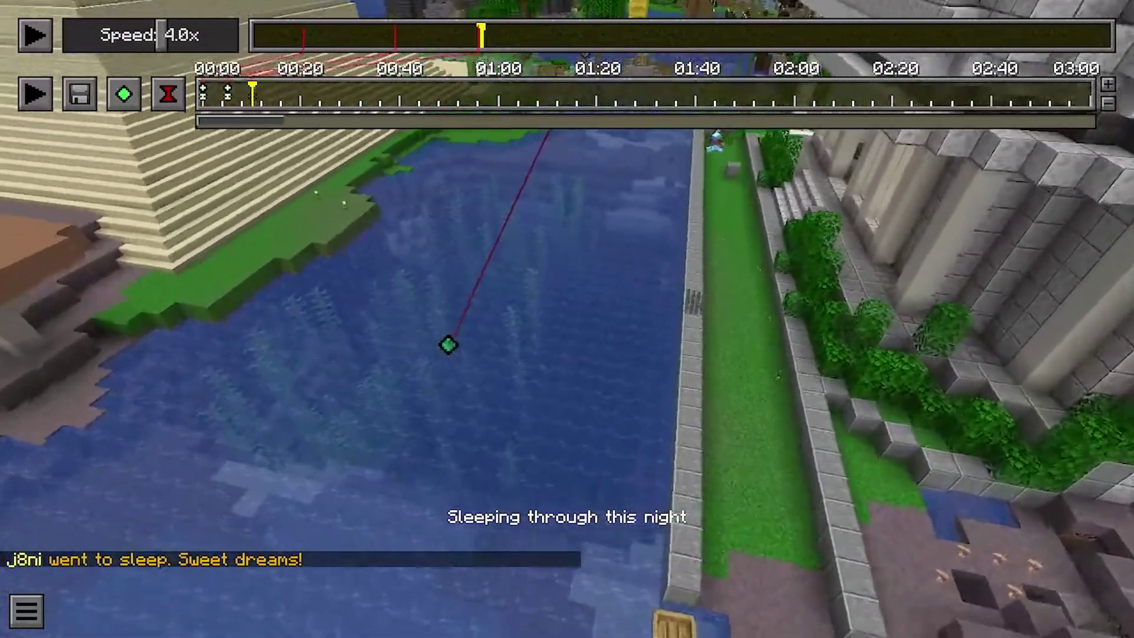
key(s)
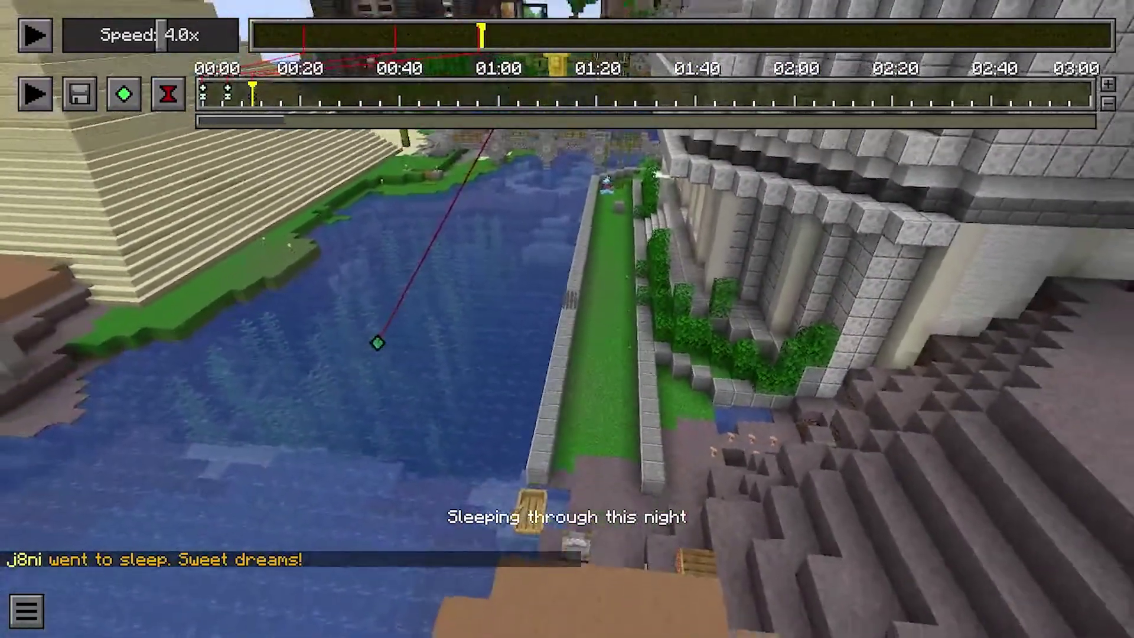
key(s)
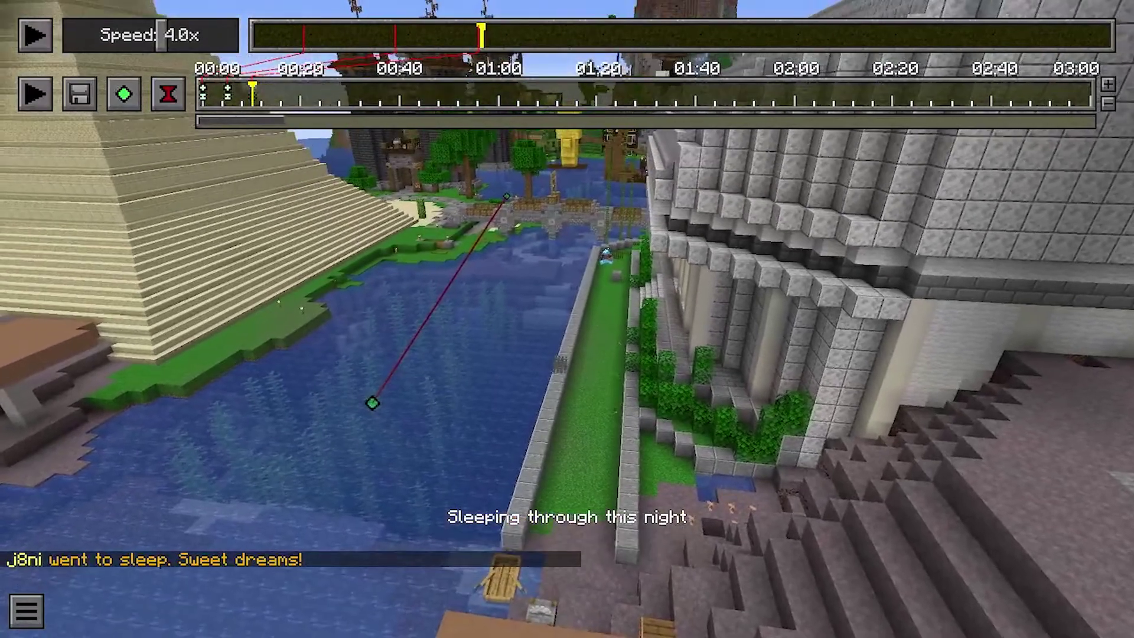
key(d)
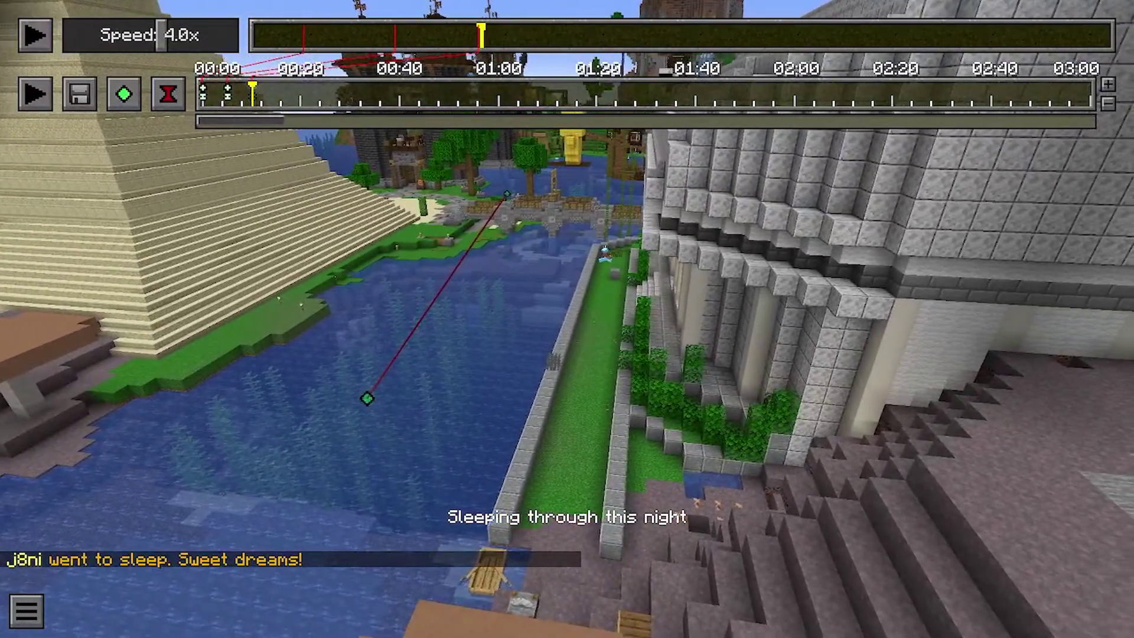
key(d)
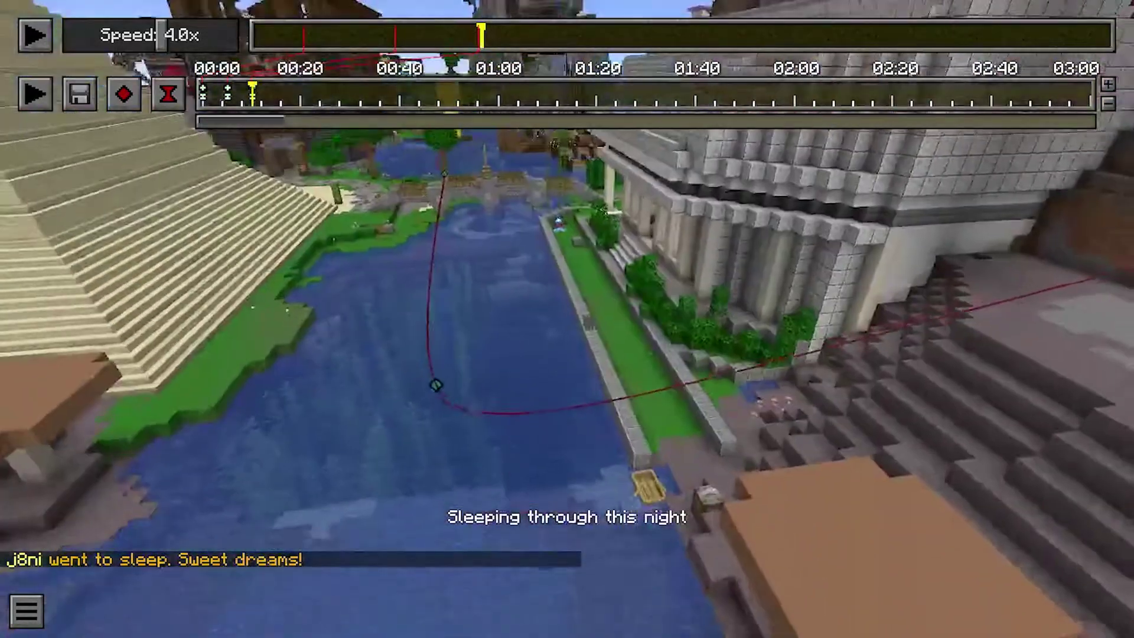
Examine the curved camera path running over the river between the position keyframes.
key(w)
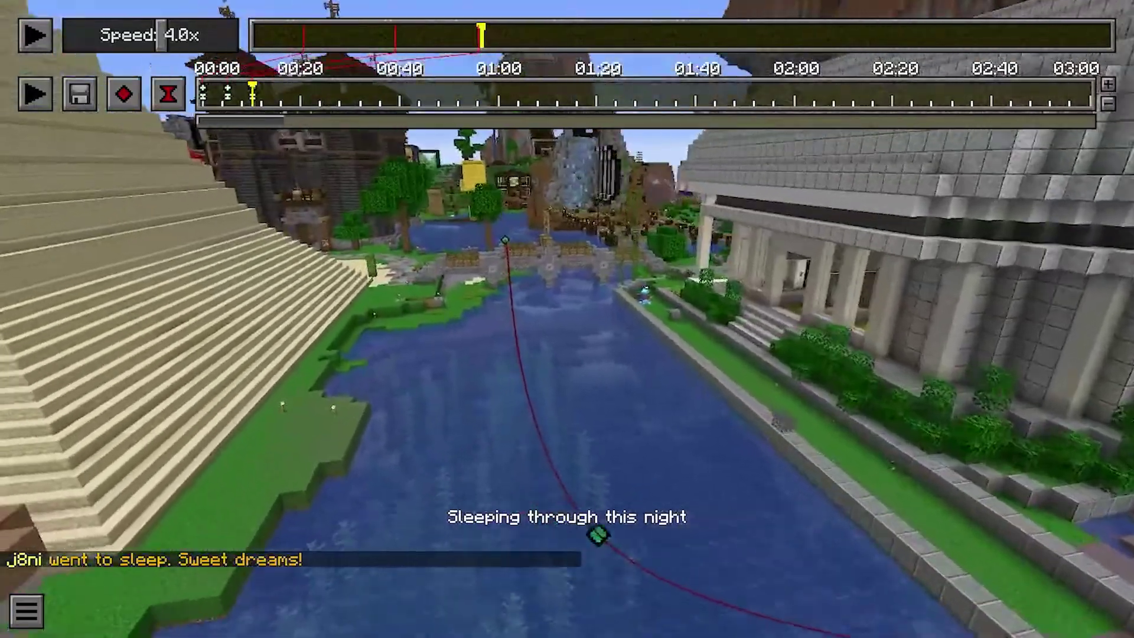
key(w)
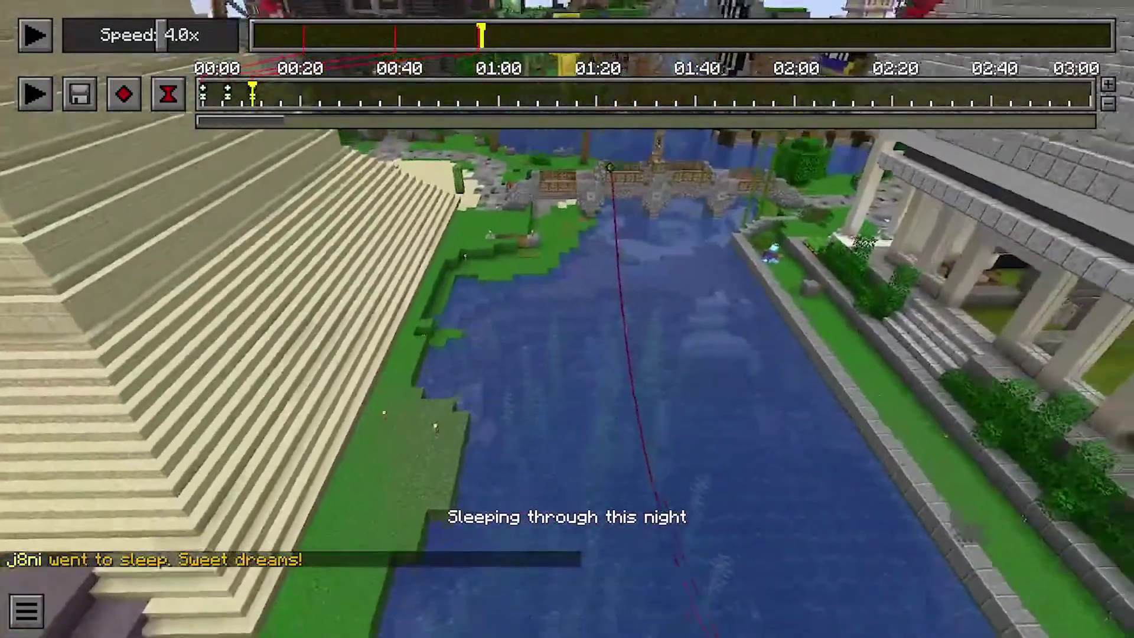
key(s)
key(w)
key(s)
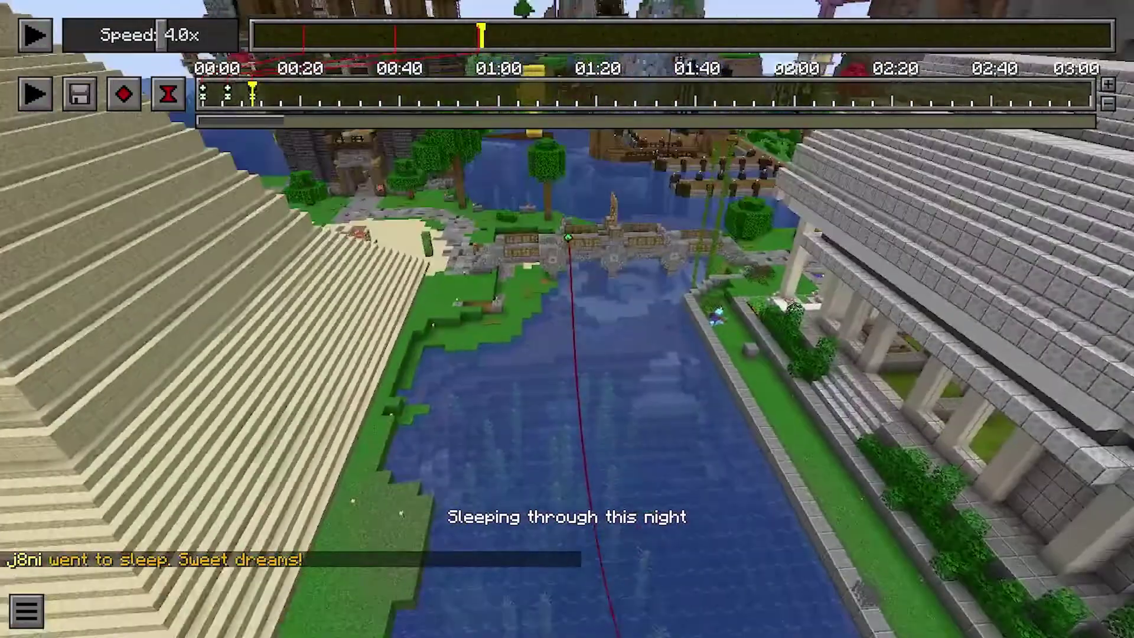
key(w)
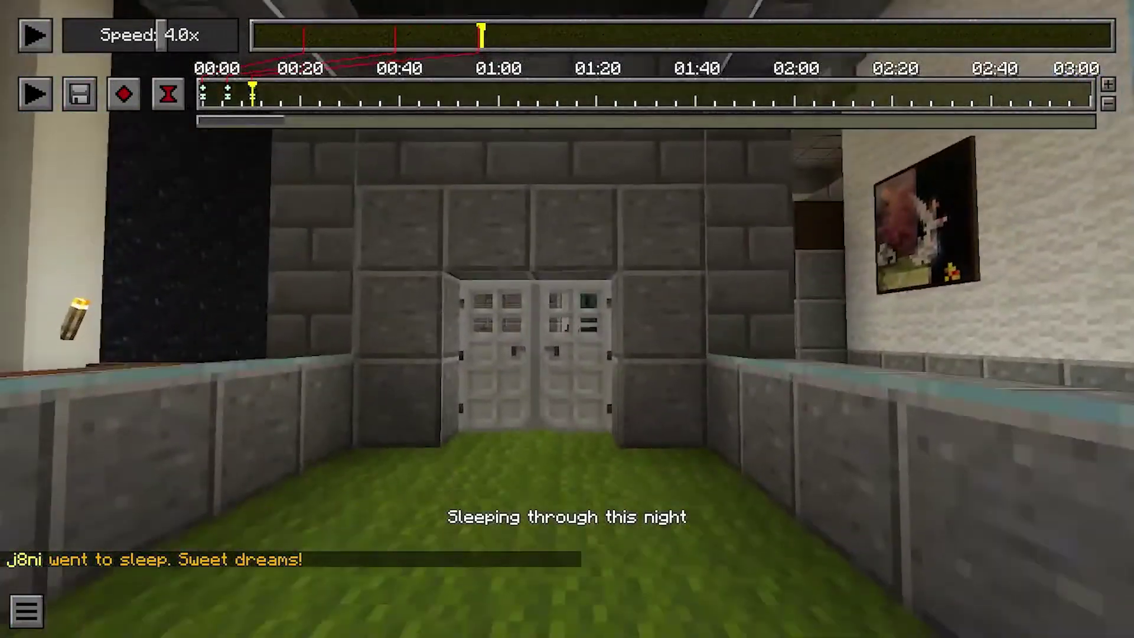
Fly through the temple's interior and windows to inspect the rooms from the free camera.
key(w)
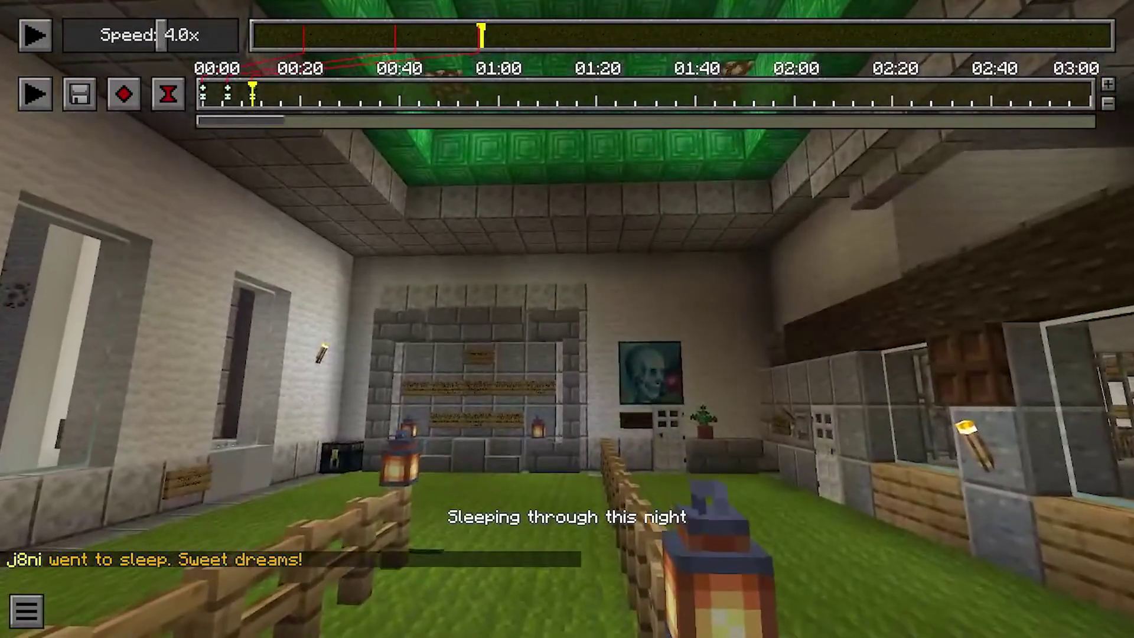
key(w)
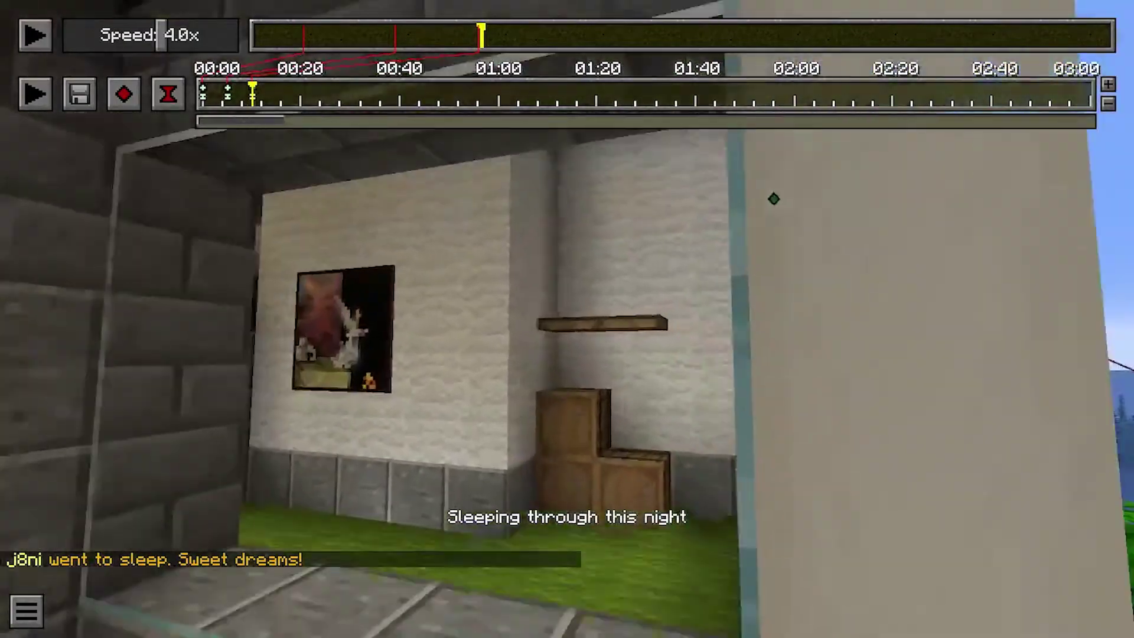
key(d)
key(a)
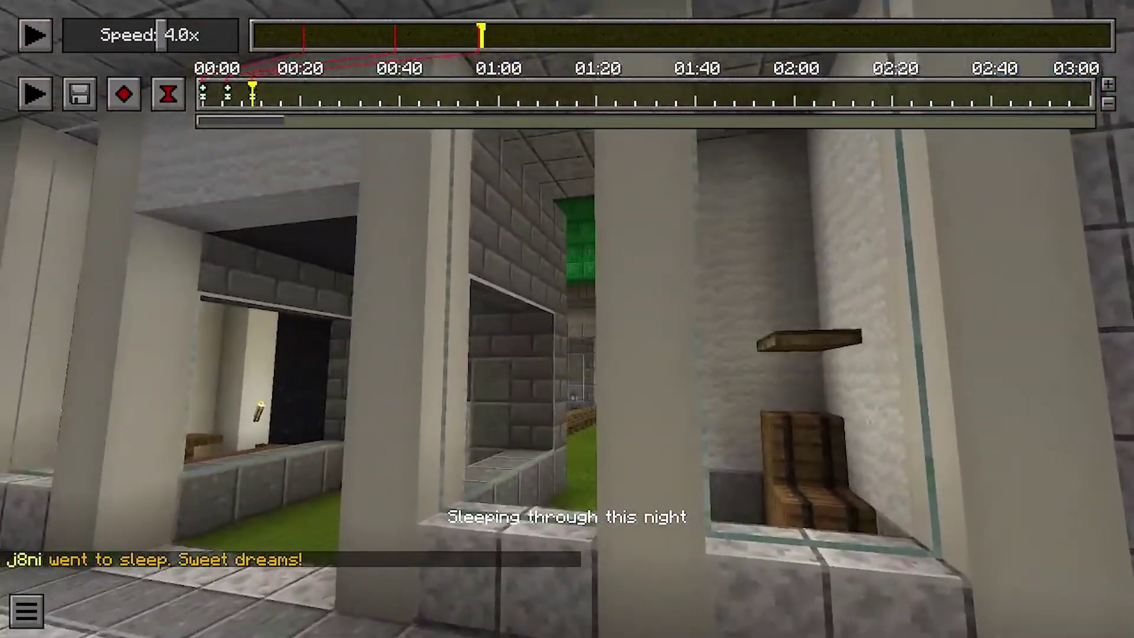
key(w)
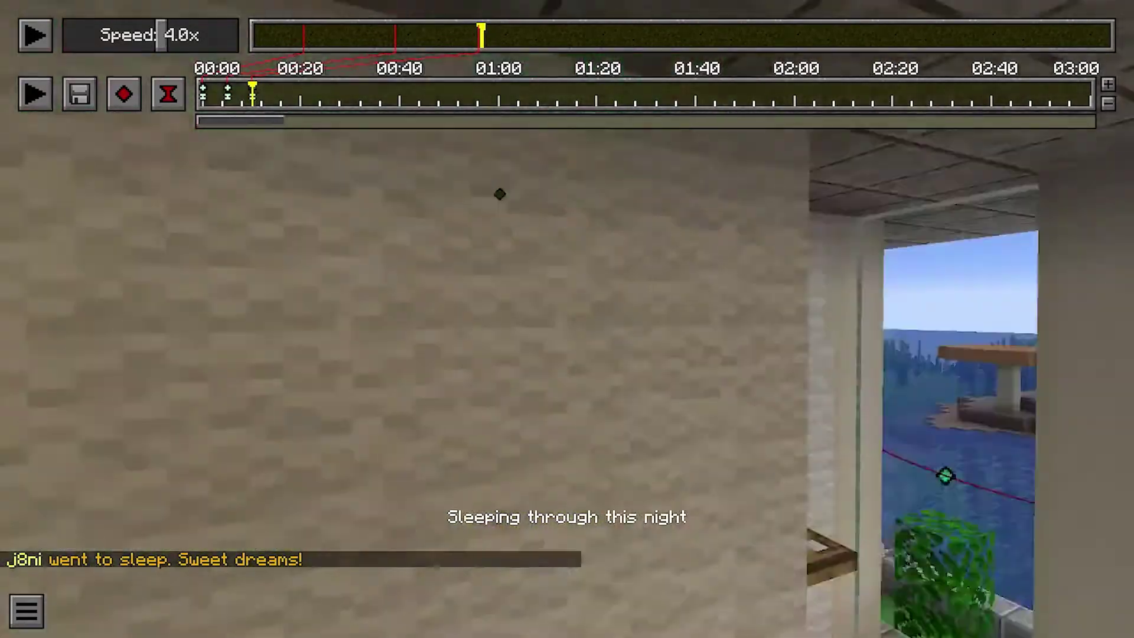
key(w)
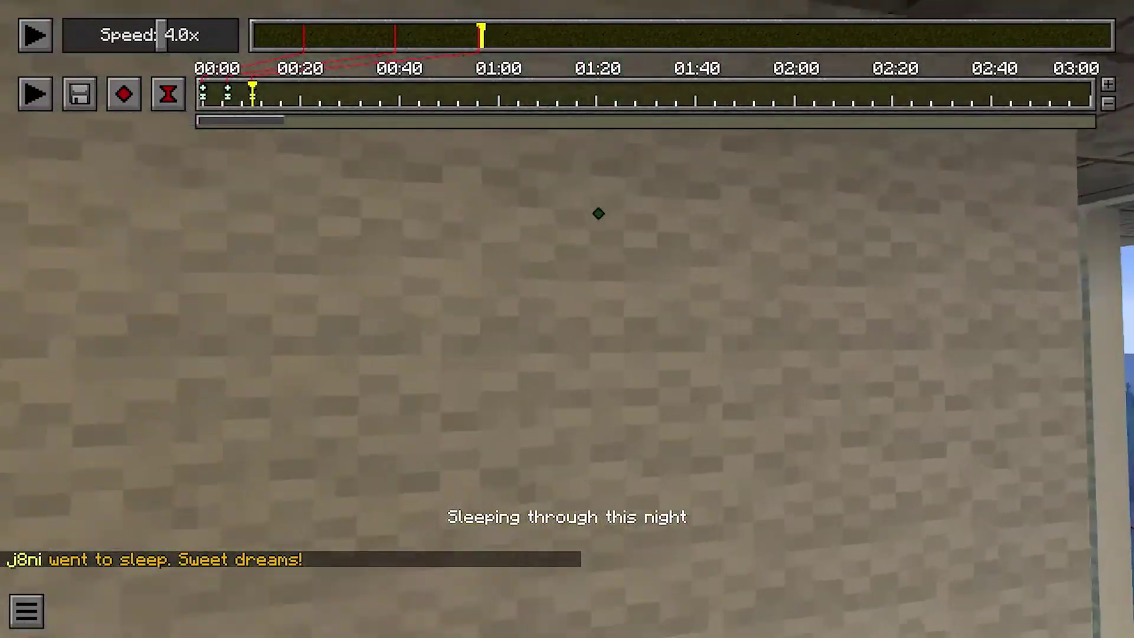
key(w)
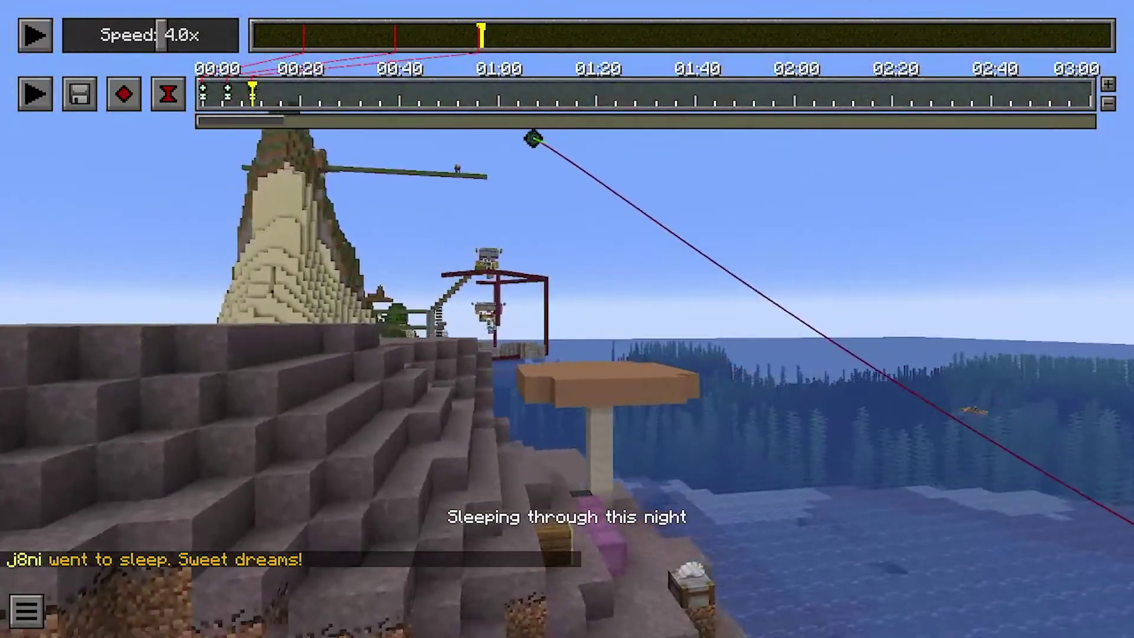
Advance the replay further and add a time keyframe and a position keyframe at 00:15, looking straight down on the riverbank.
click(576, 37)
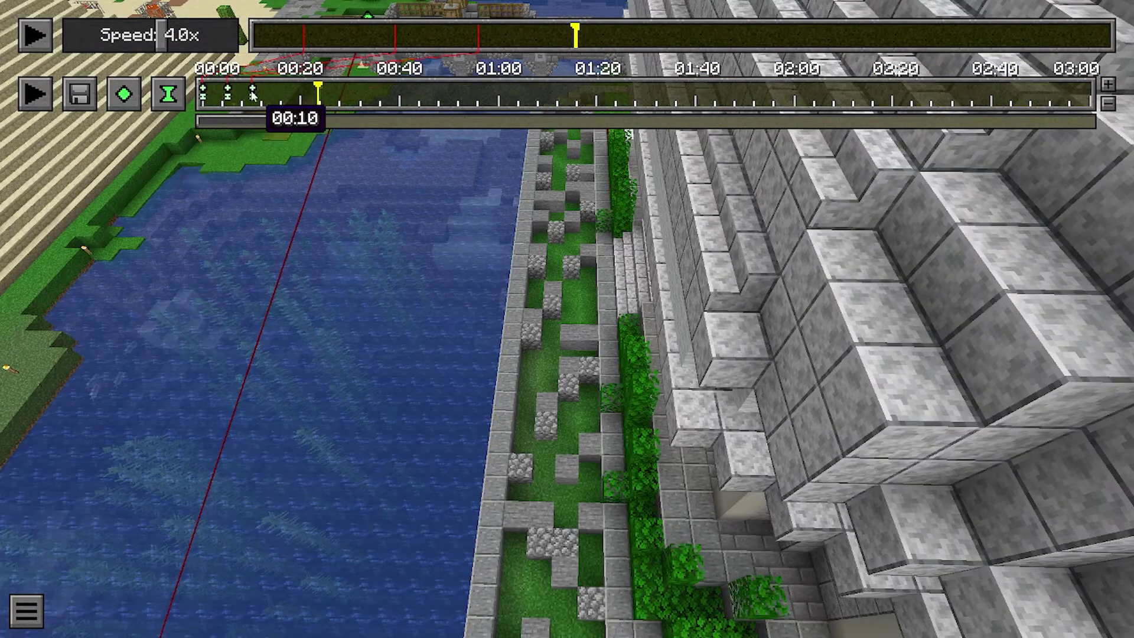
click(278, 95)
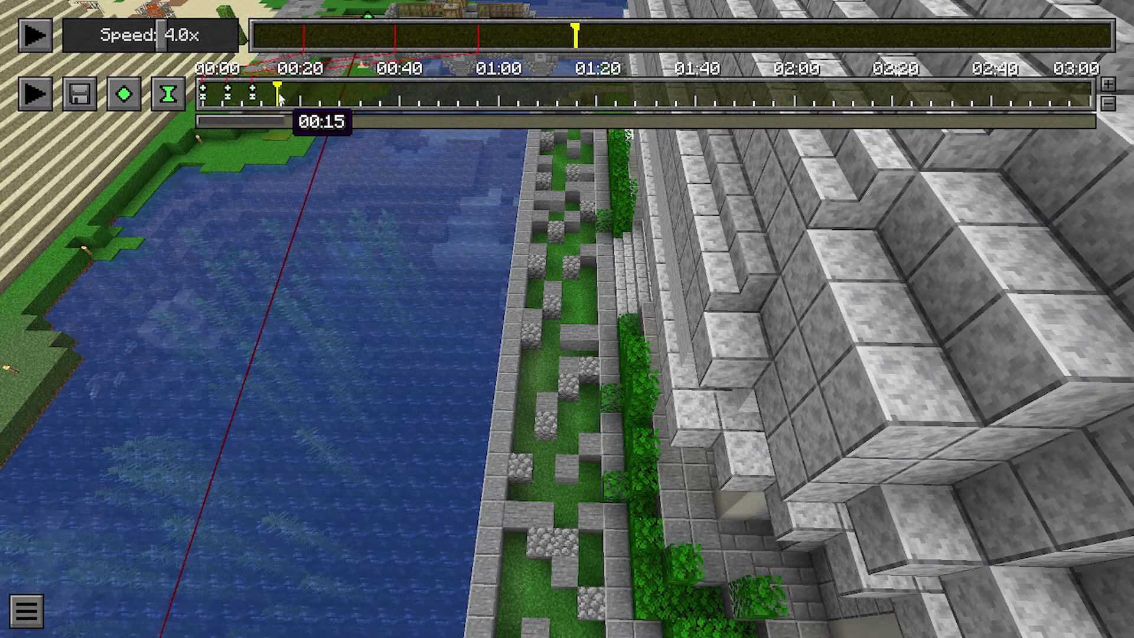
click(168, 94)
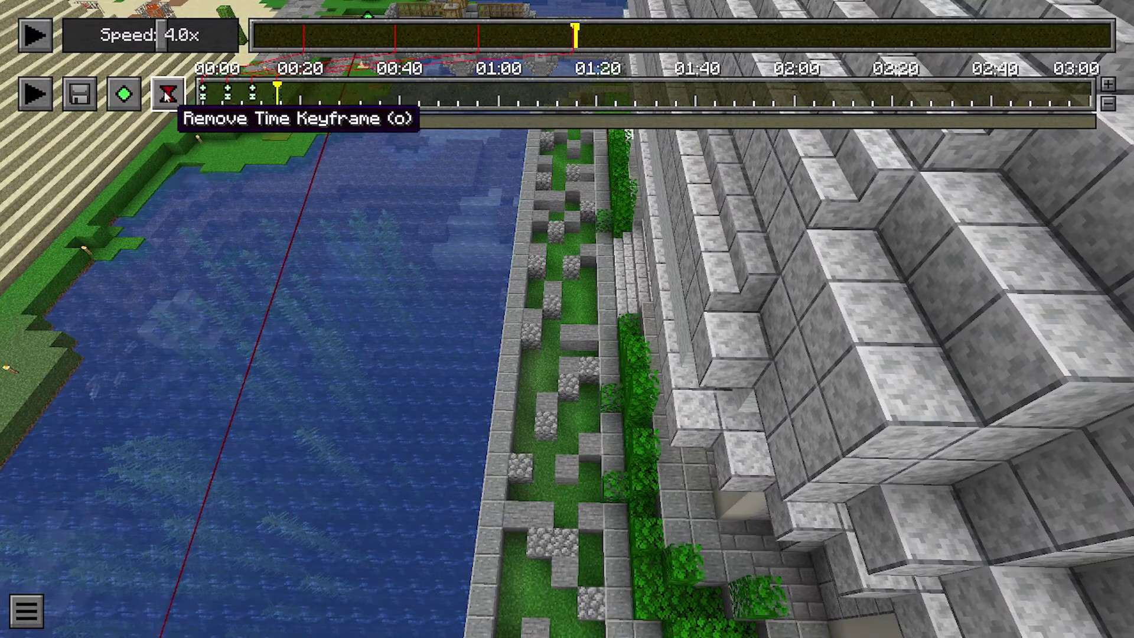
click(125, 95)
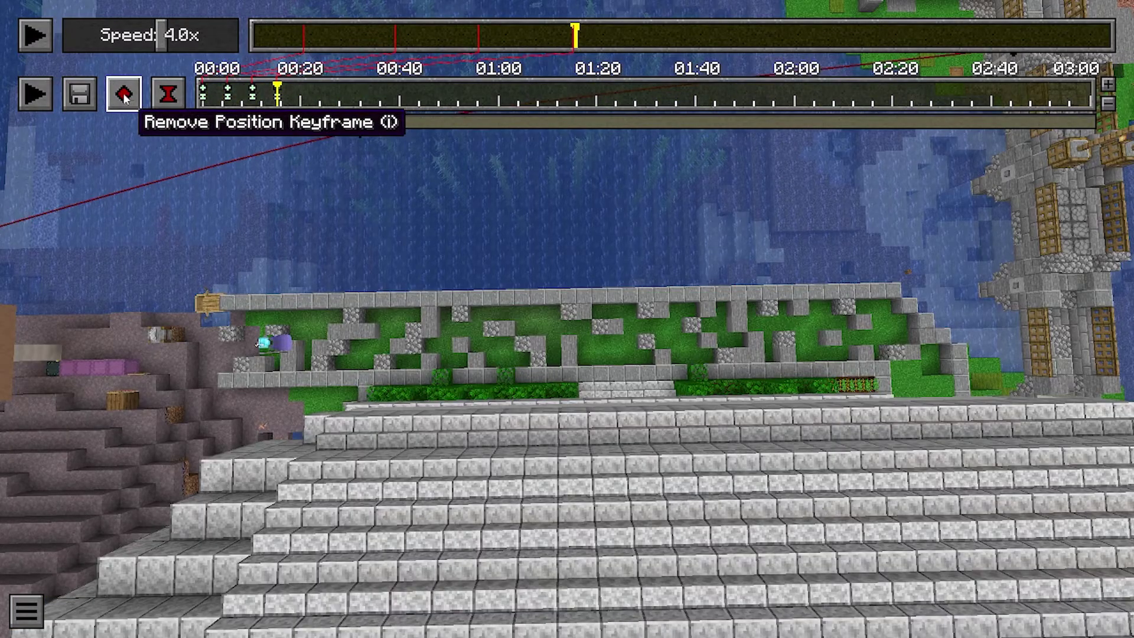
Fly the free camera from the riverbank around the temple roof to examine the camera path over the river.
key(Escape)
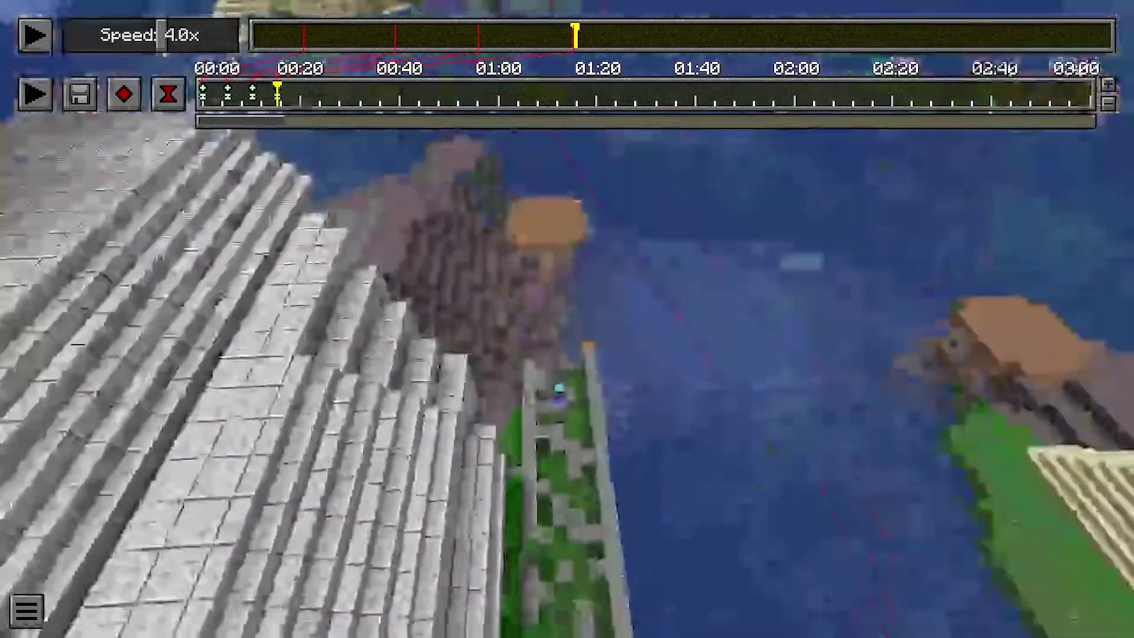
key(d)
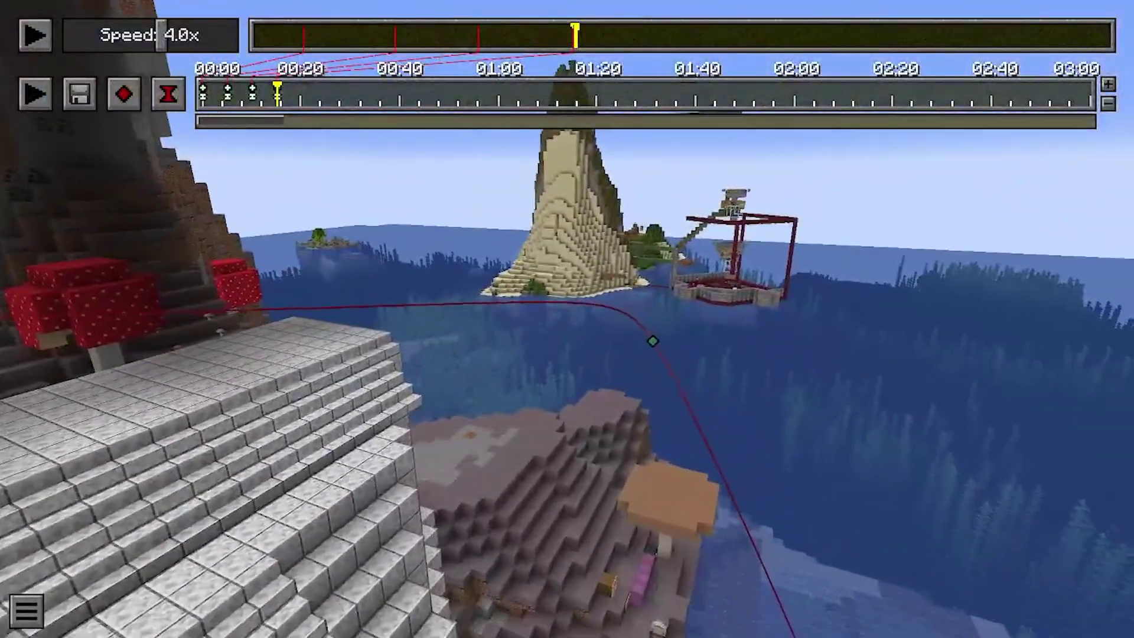
key(d)
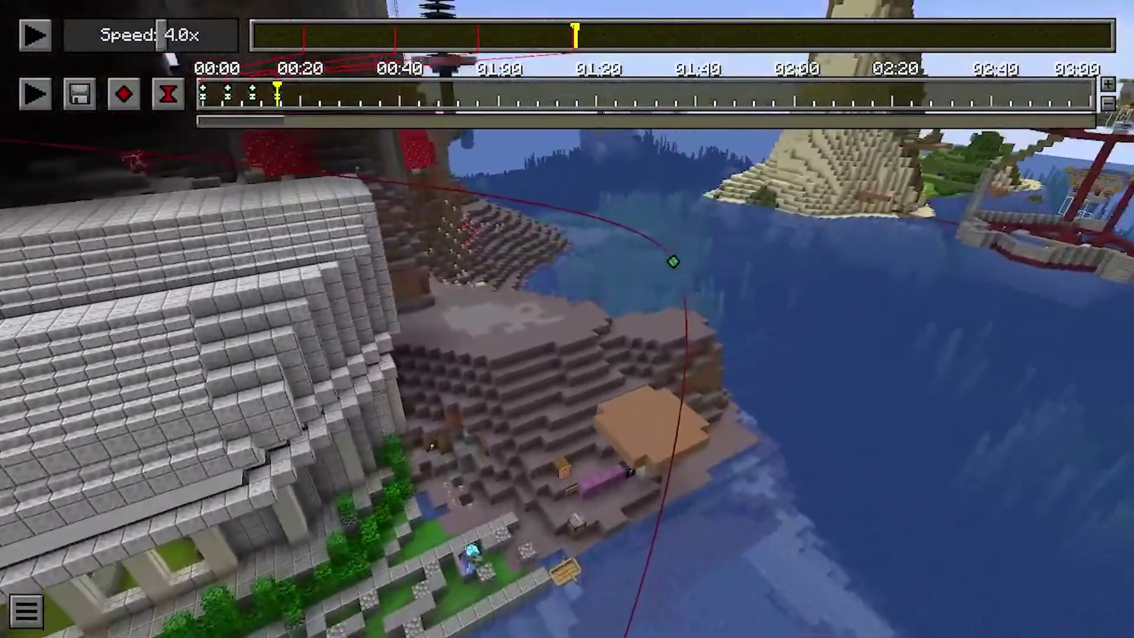
key(d)
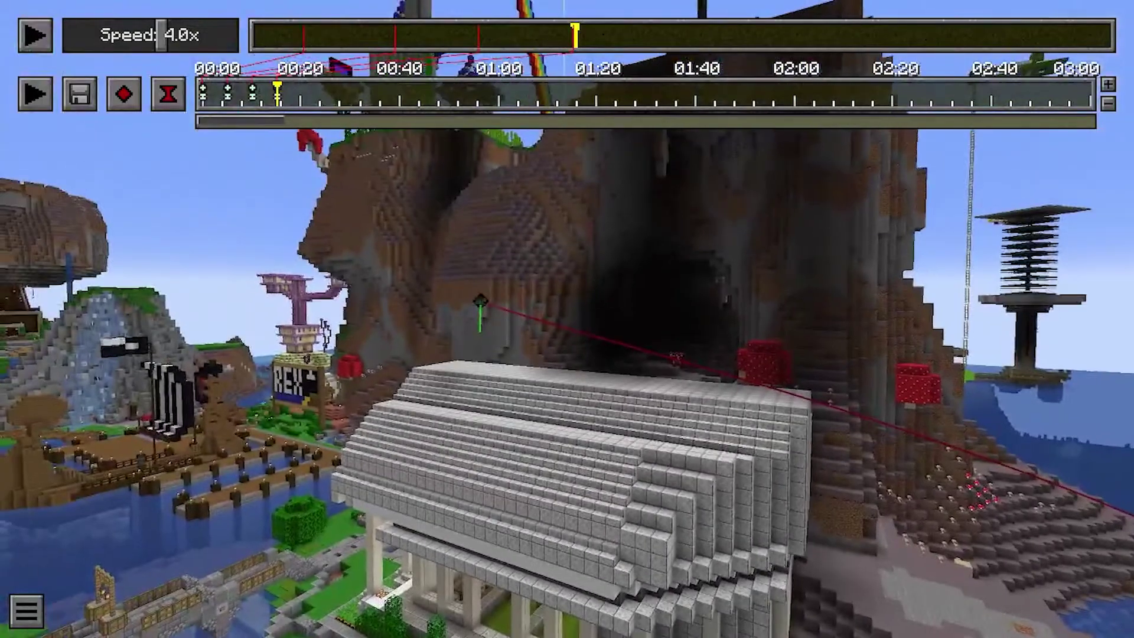
key(w)
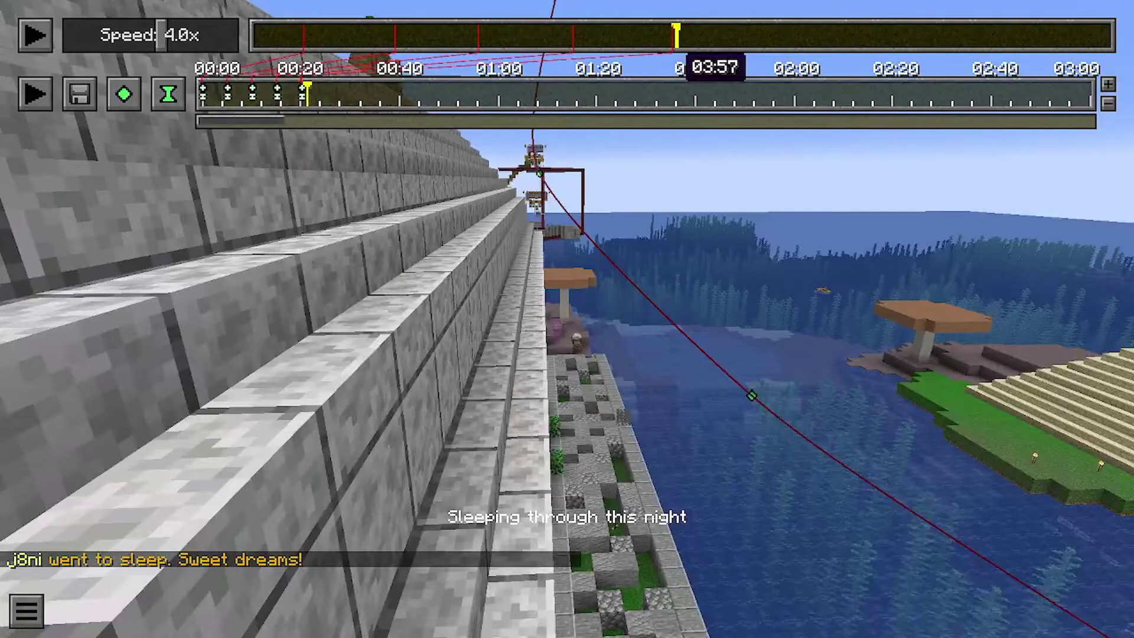
Advance the replay slightly and add a time keyframe at about 00:21 on the camera path timeline.
click(691, 37)
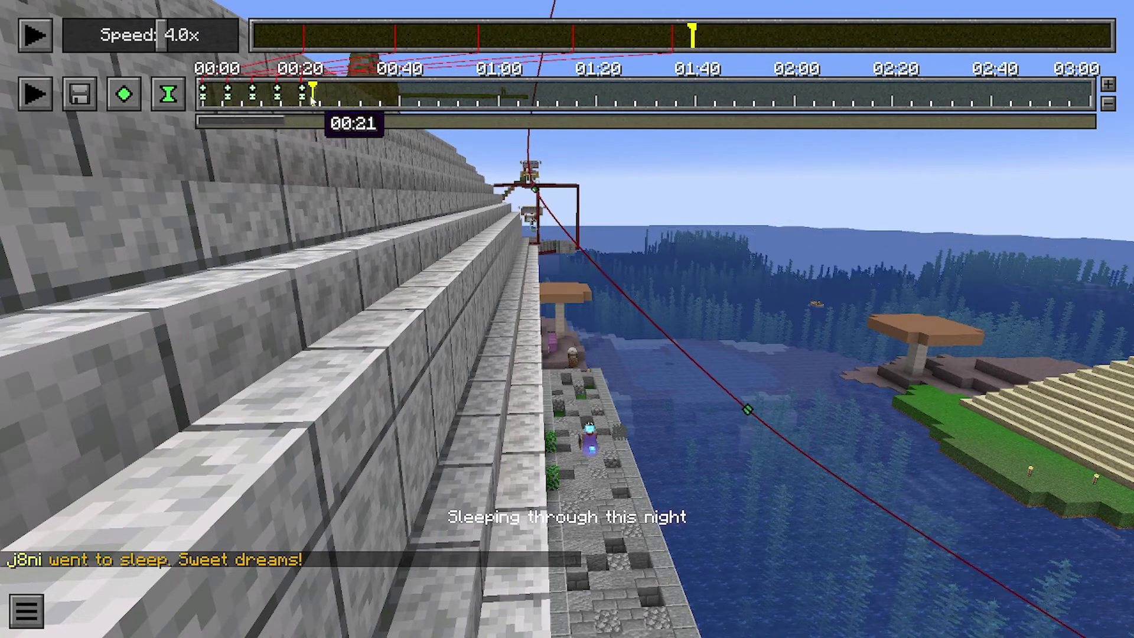
drag(315, 104, 308, 105)
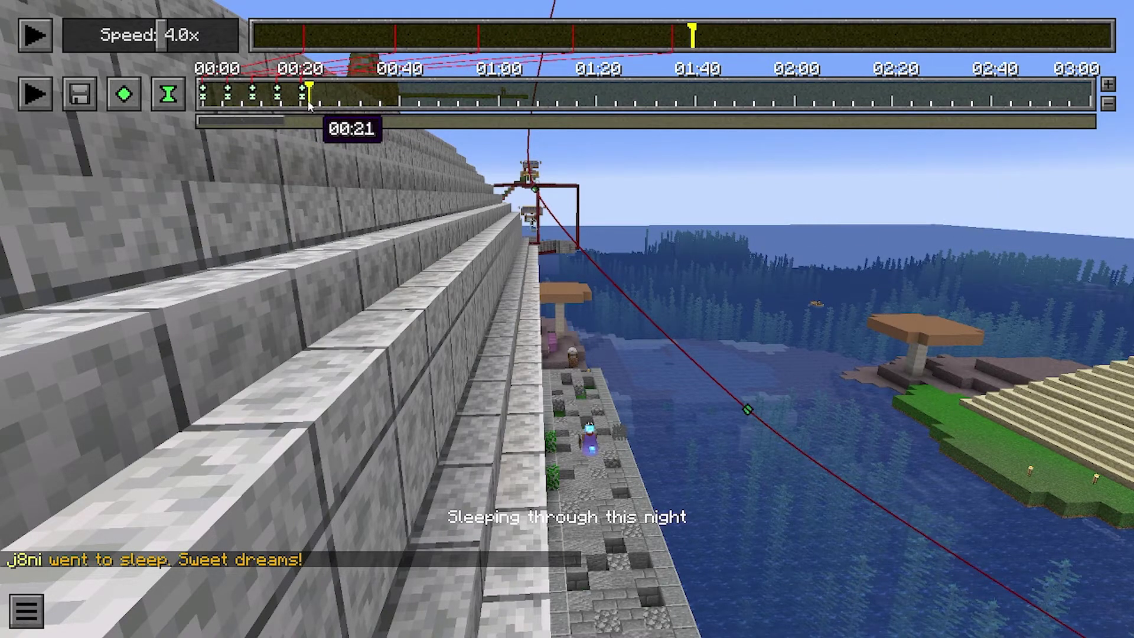
click(173, 101)
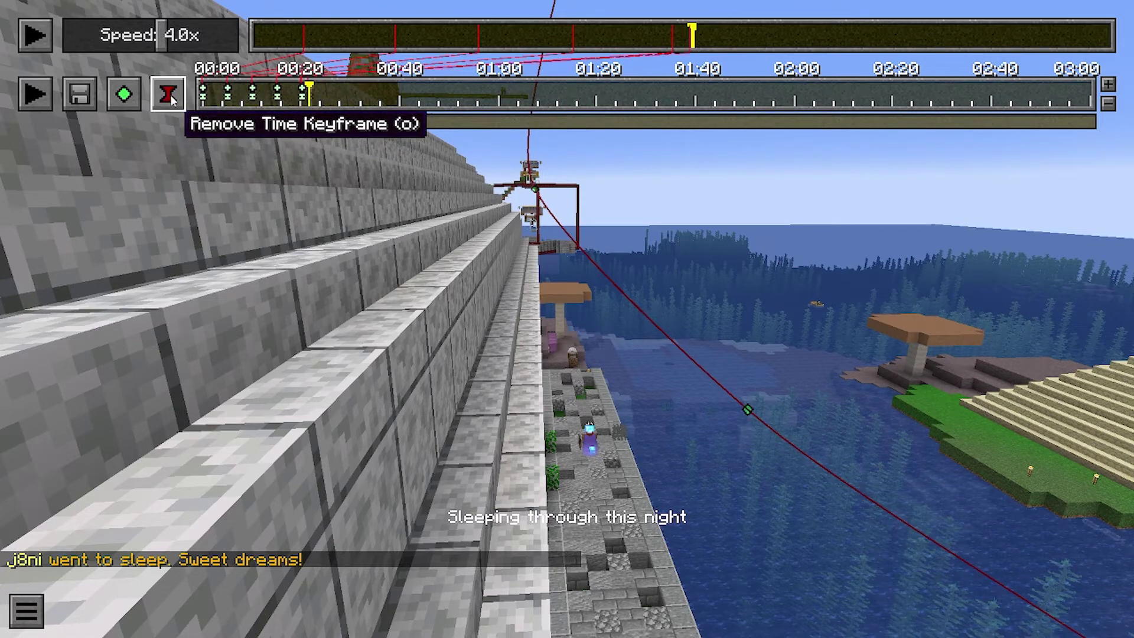
Show the hotkey list, try rolling the camera clockwise and counterclockwise, and reset the camera tilt.
click(33, 612)
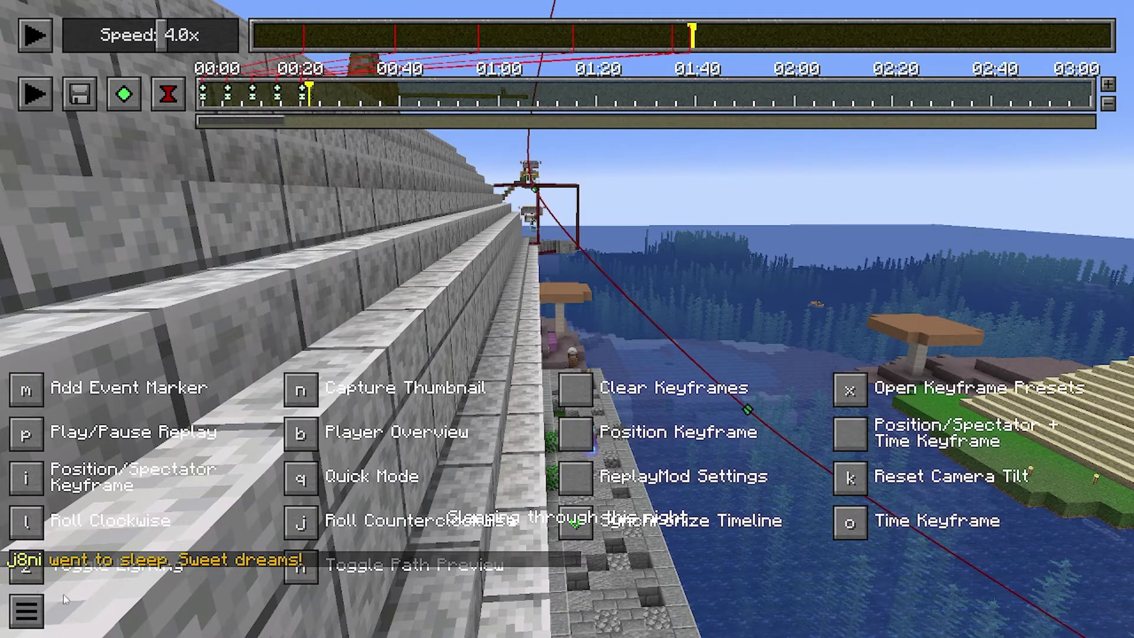
key(l)
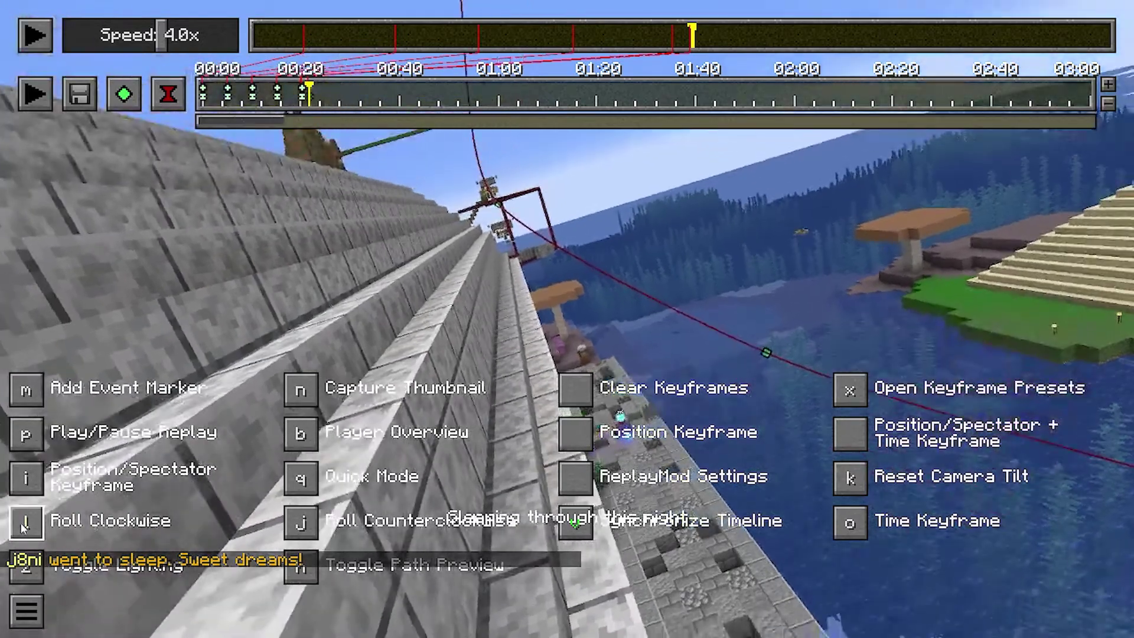
key(j)
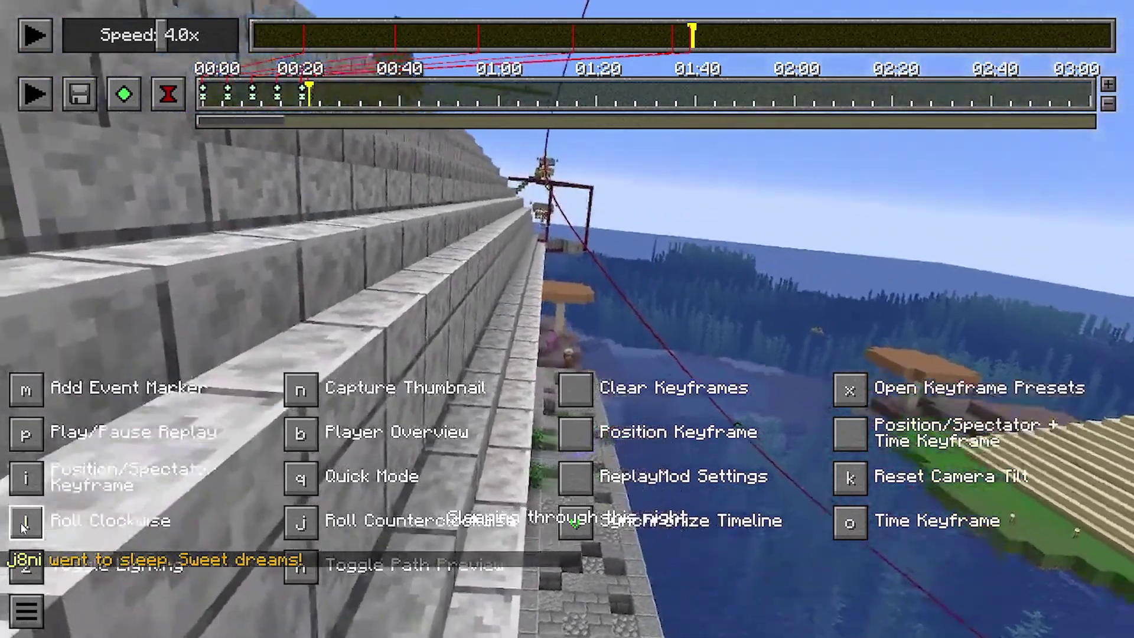
key(l)
key(l)
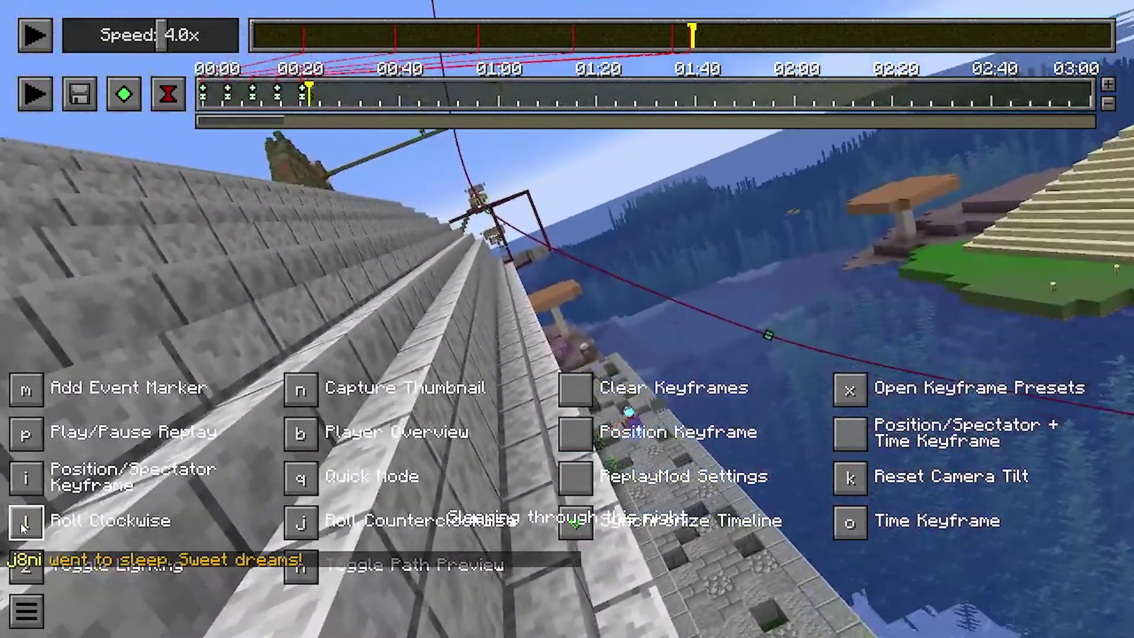
key(k)
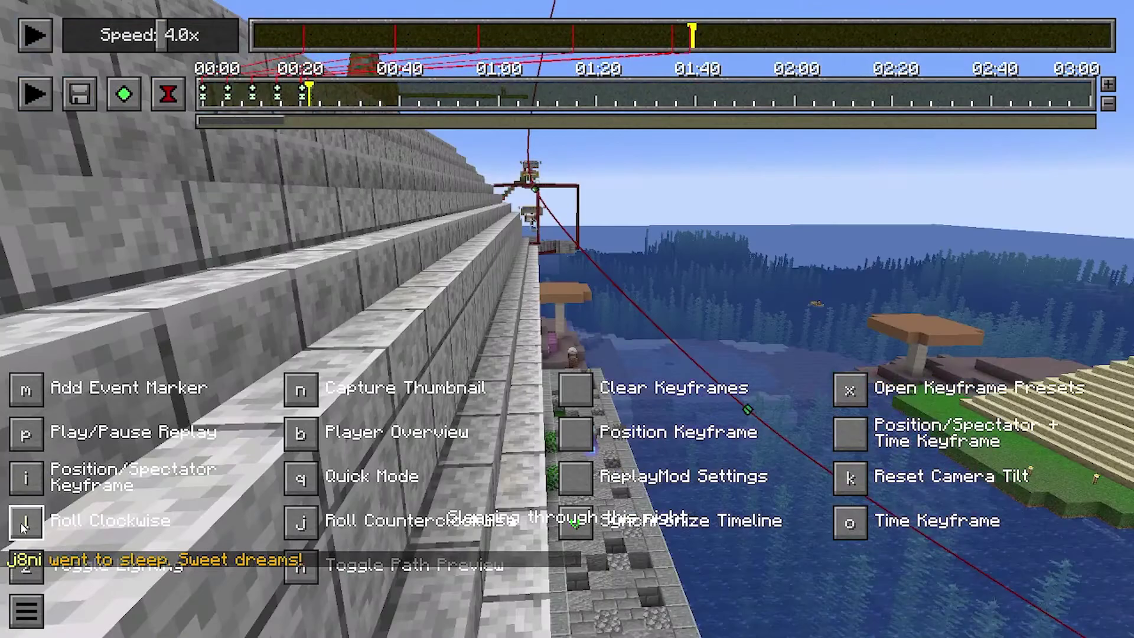
Roll the camera clockwise until it is upside down, try flying up, down and forward, and reset the camera tilt.
key(l)
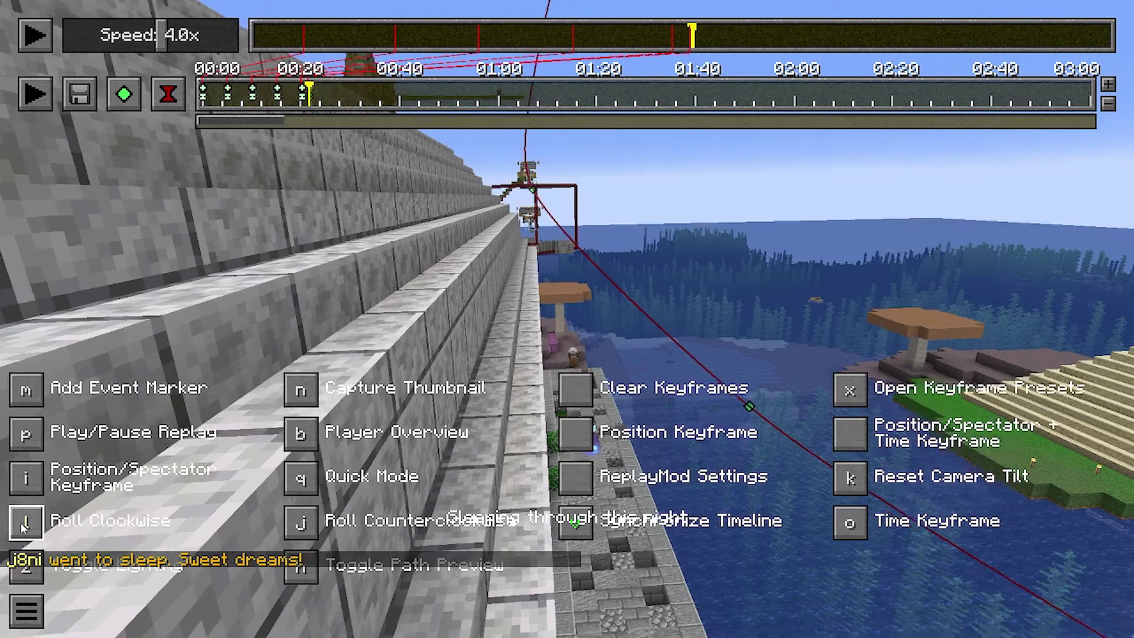
key(l)
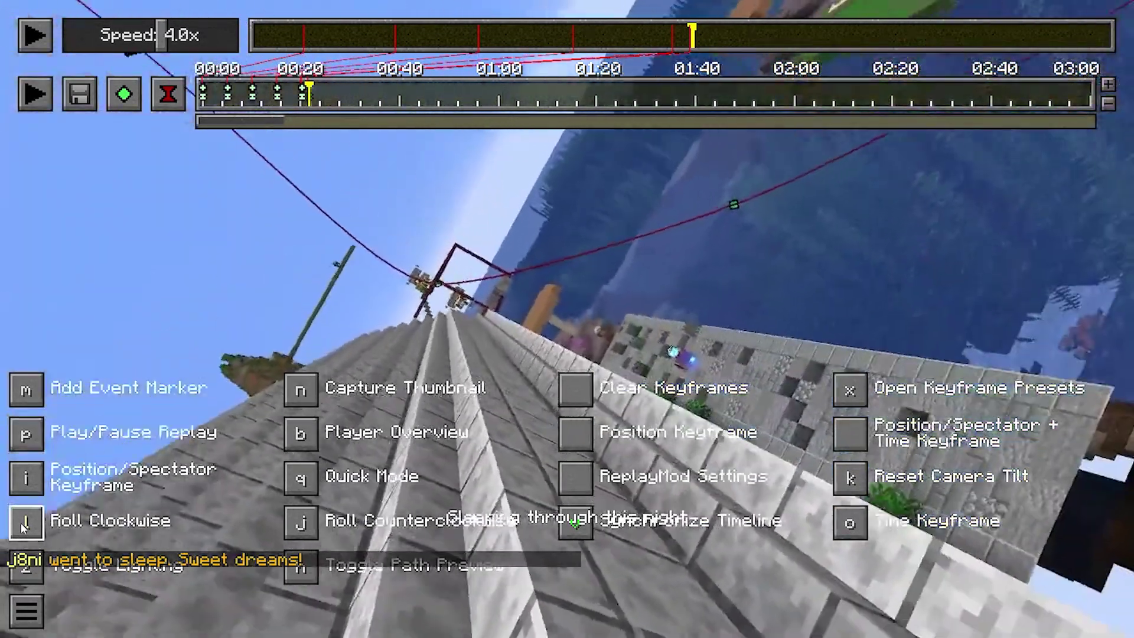
key(l)
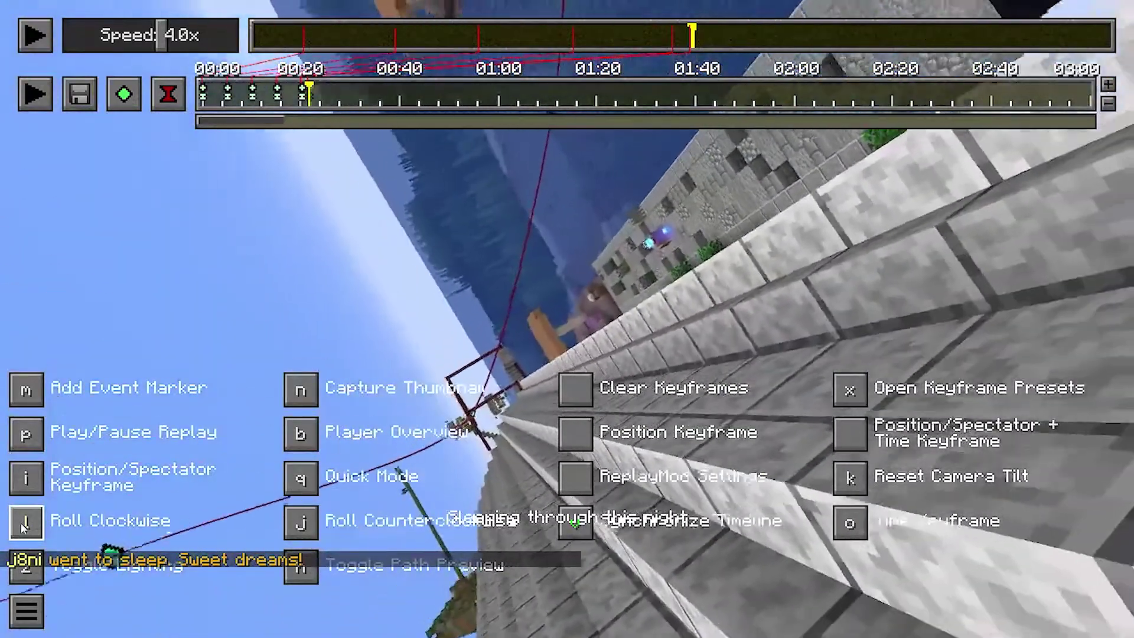
key(l)
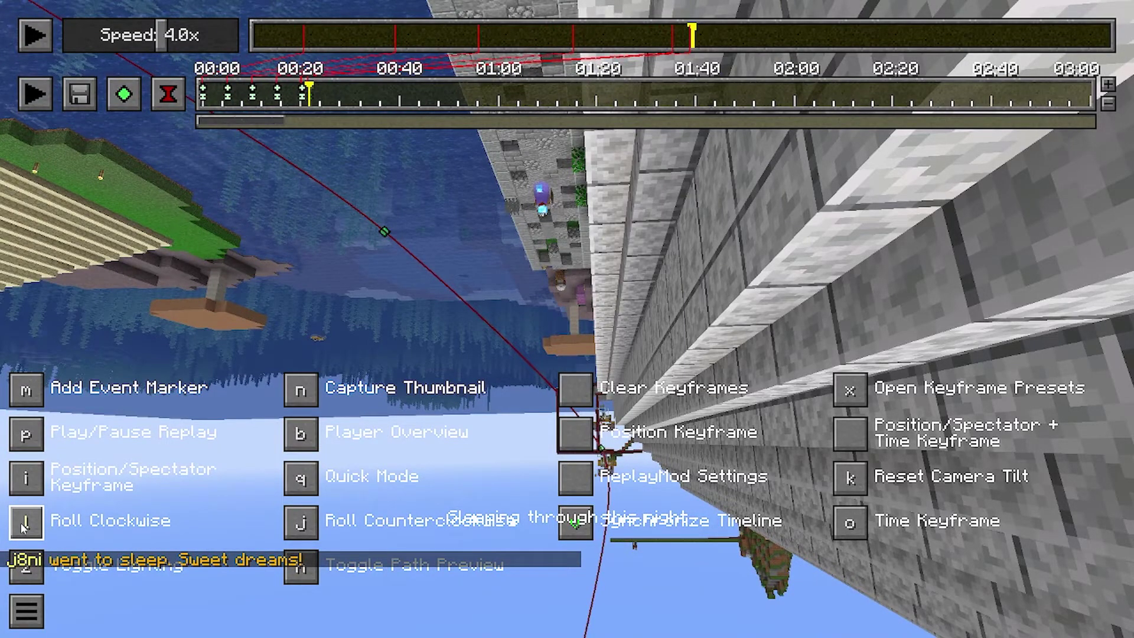
key(space)
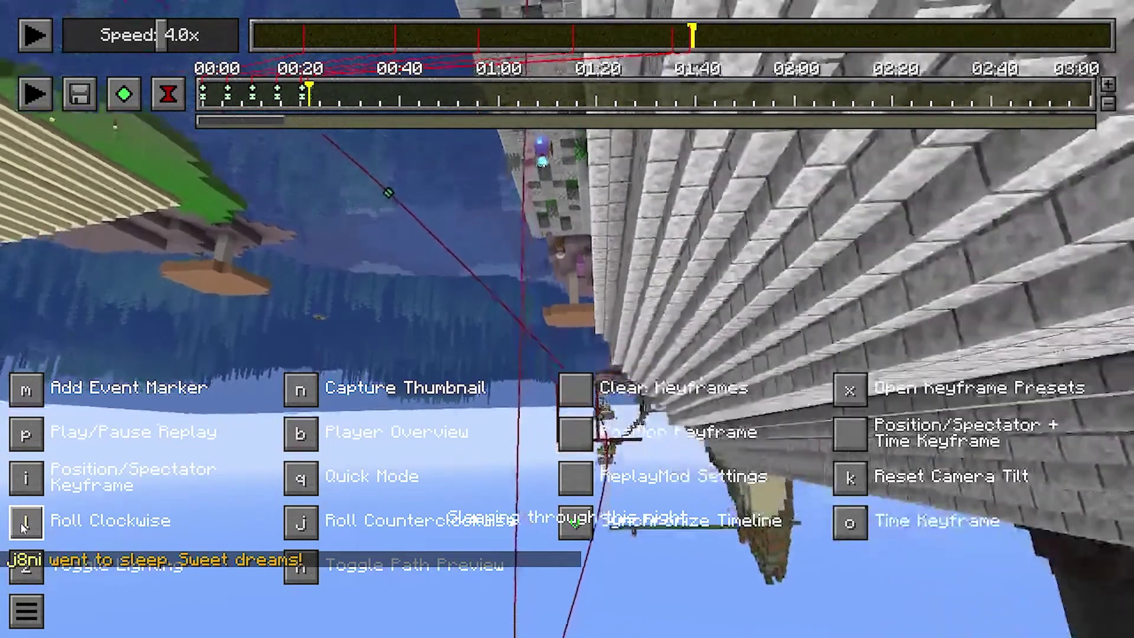
key(shift)
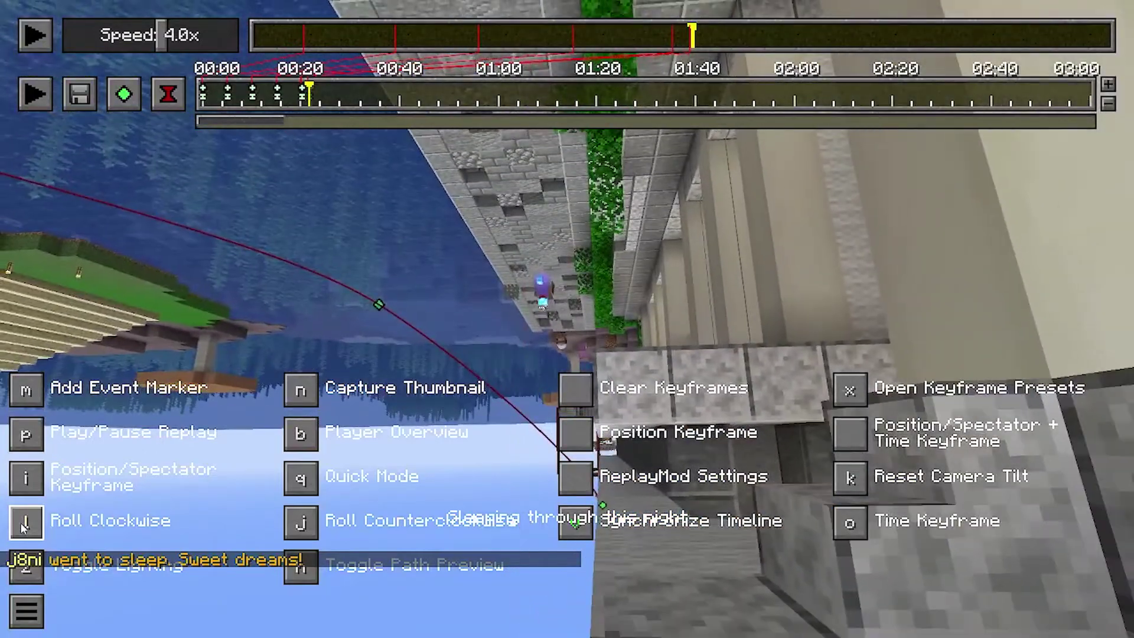
key(w)
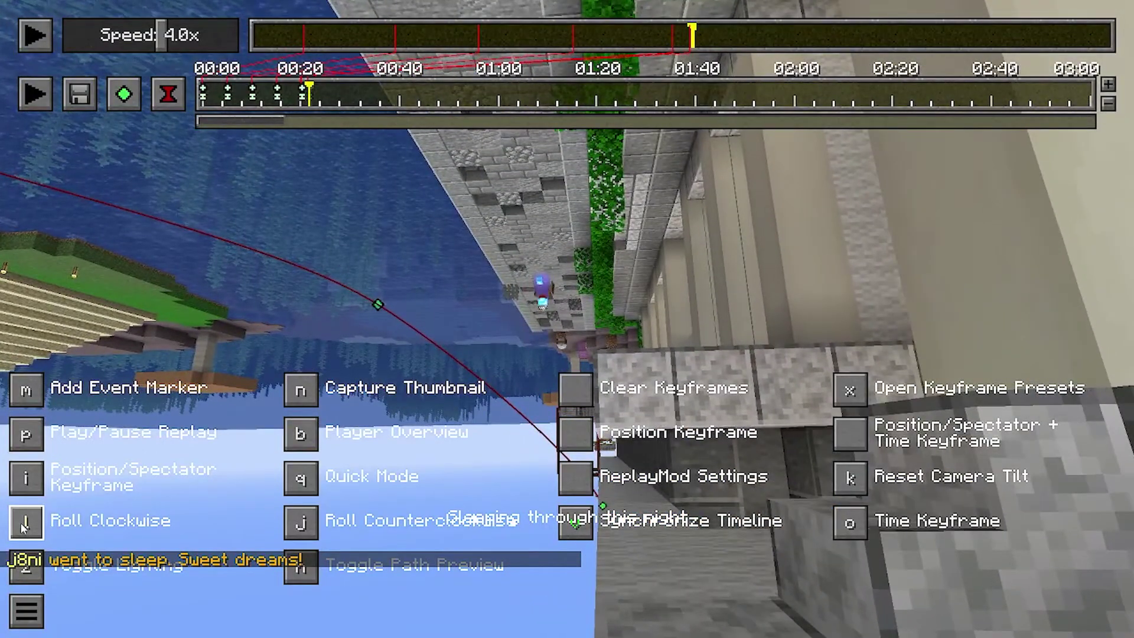
key(k)
Raise the camera alongside the temple's roof edge and roll it clockwise into a steep tilt over the riverbank.
key(space)
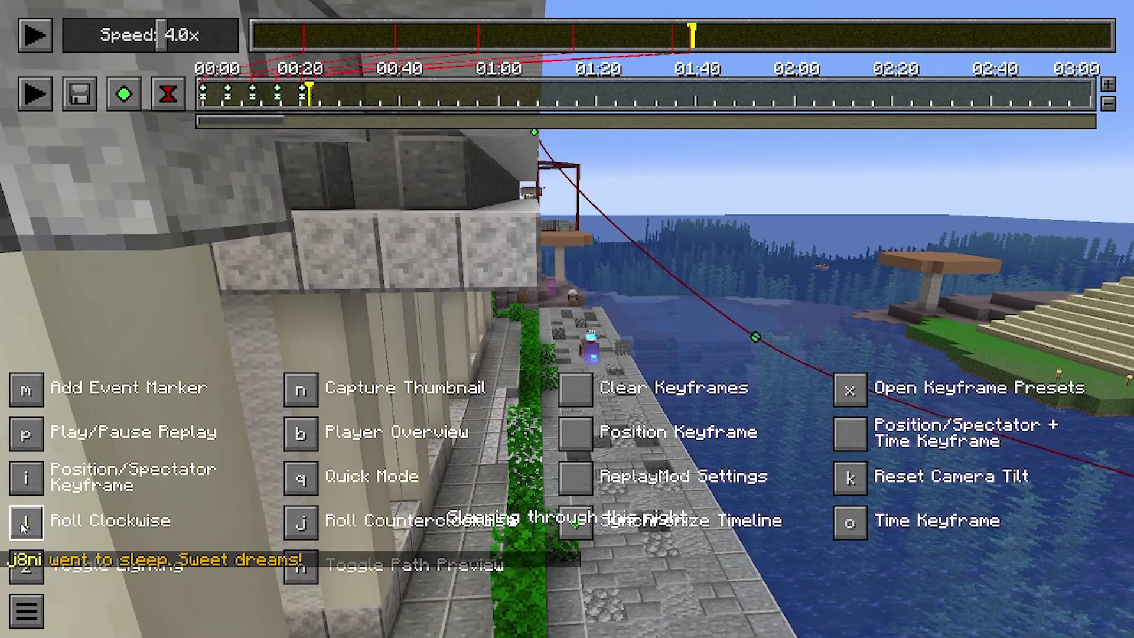
key(space)
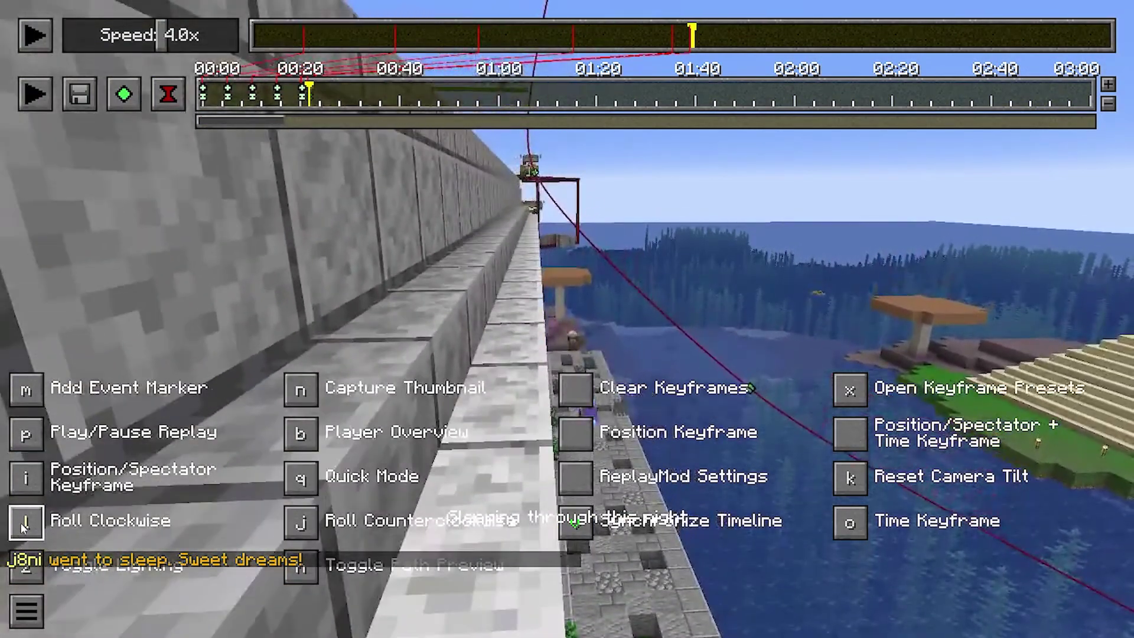
key(d)
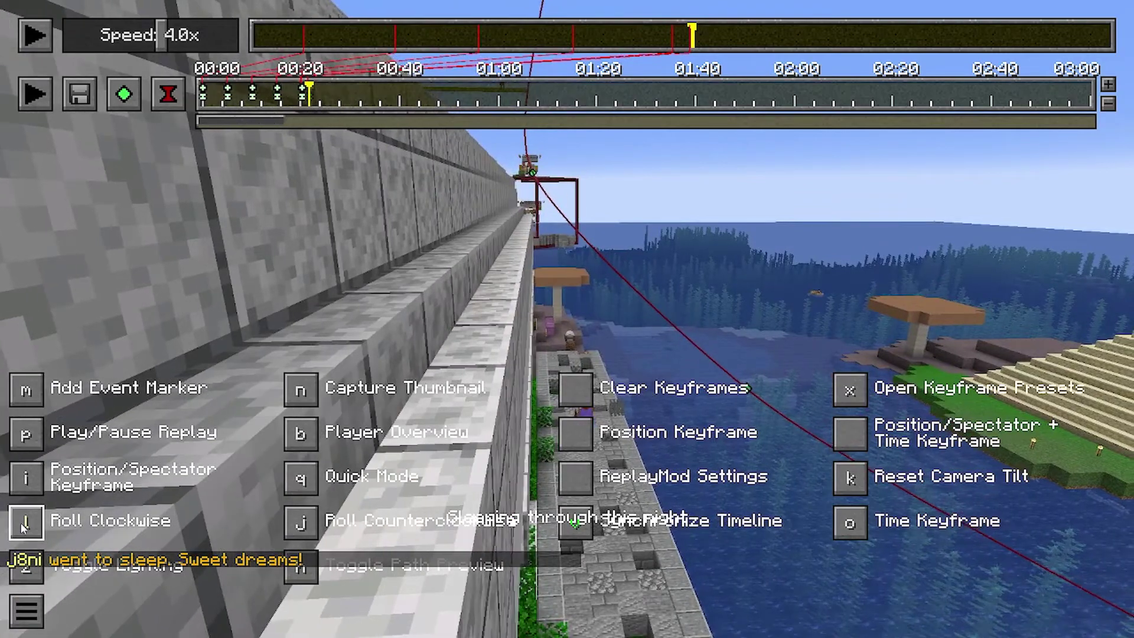
key(l)
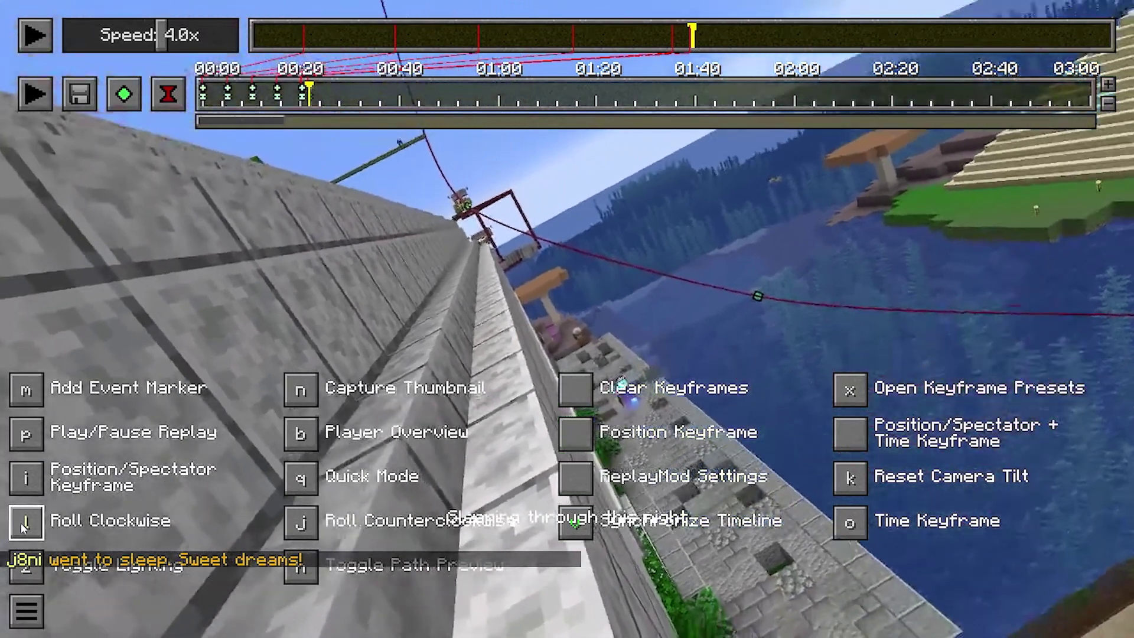
key(l)
key(l)
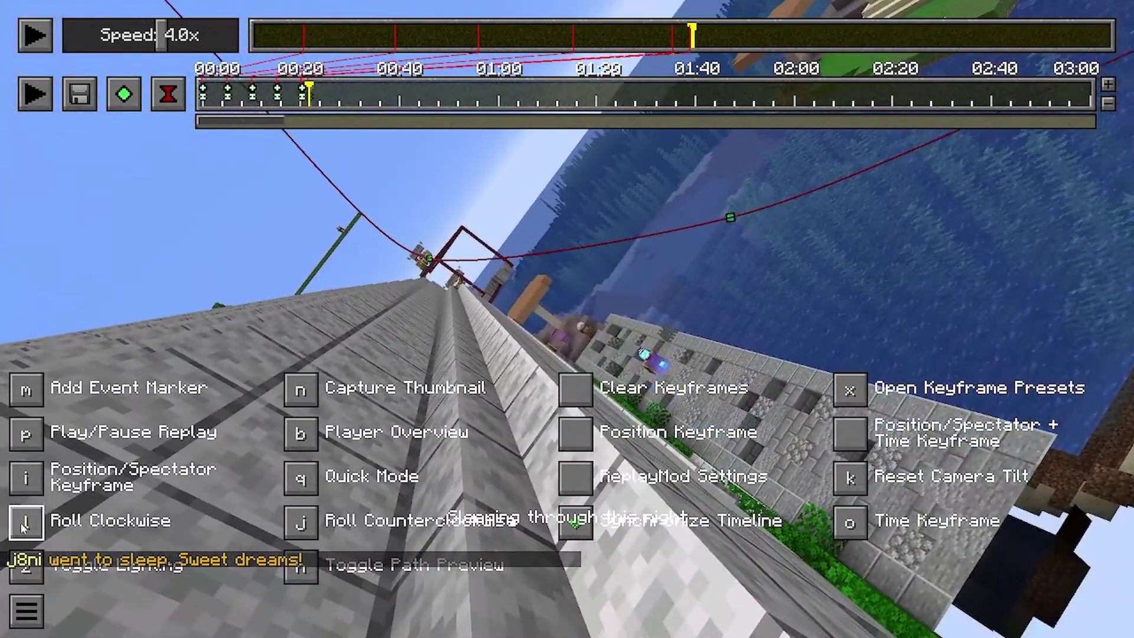
Fine-tune the tilted camera's height and sideways position along the roof edge and add a position keyframe at about 00:21.
key(shift)
key(shift)
key(shift)
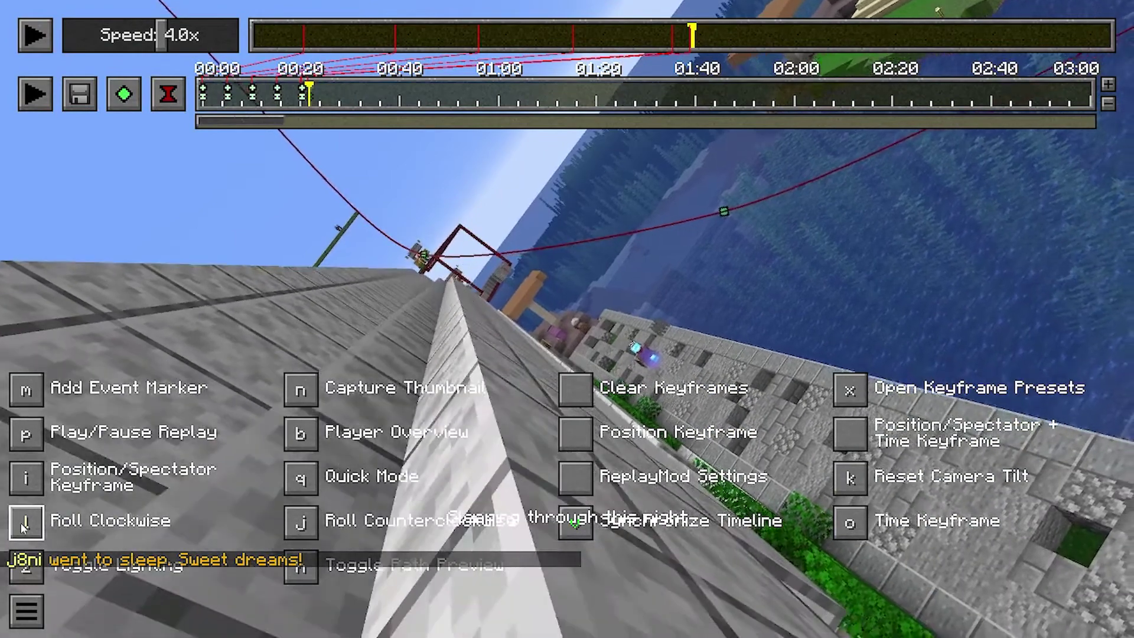
key(d)
key(space)
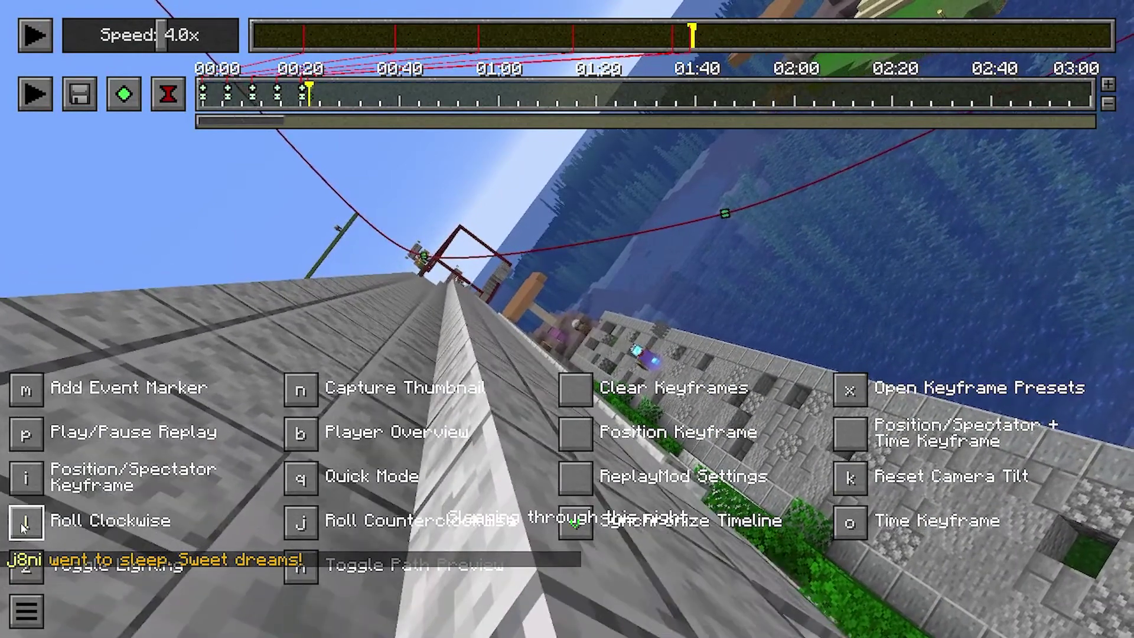
key(d)
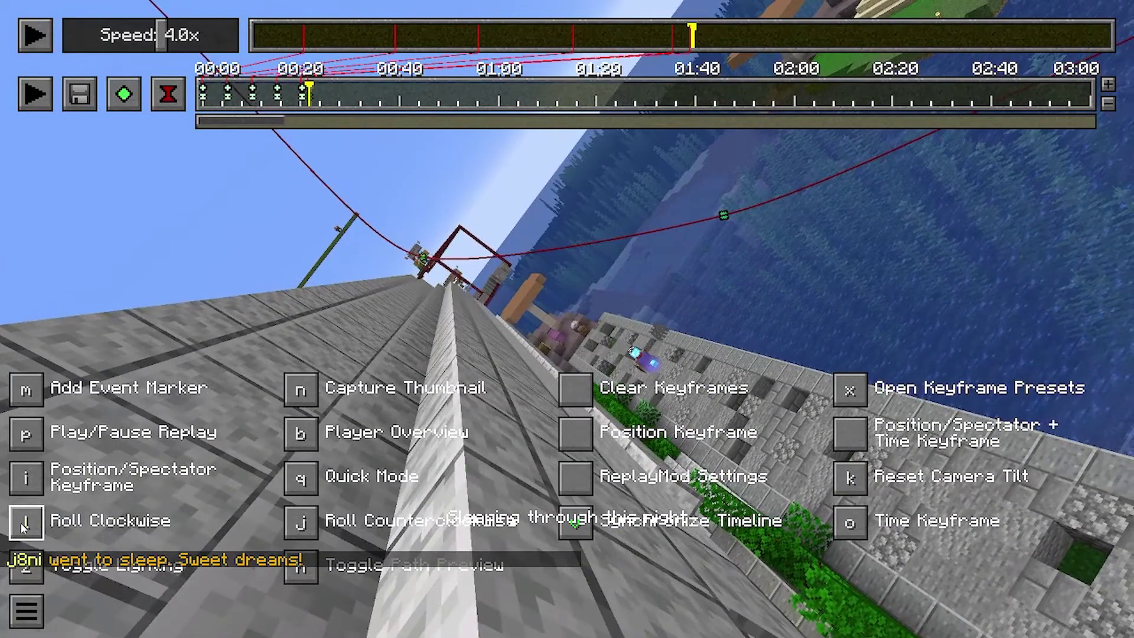
click(122, 96)
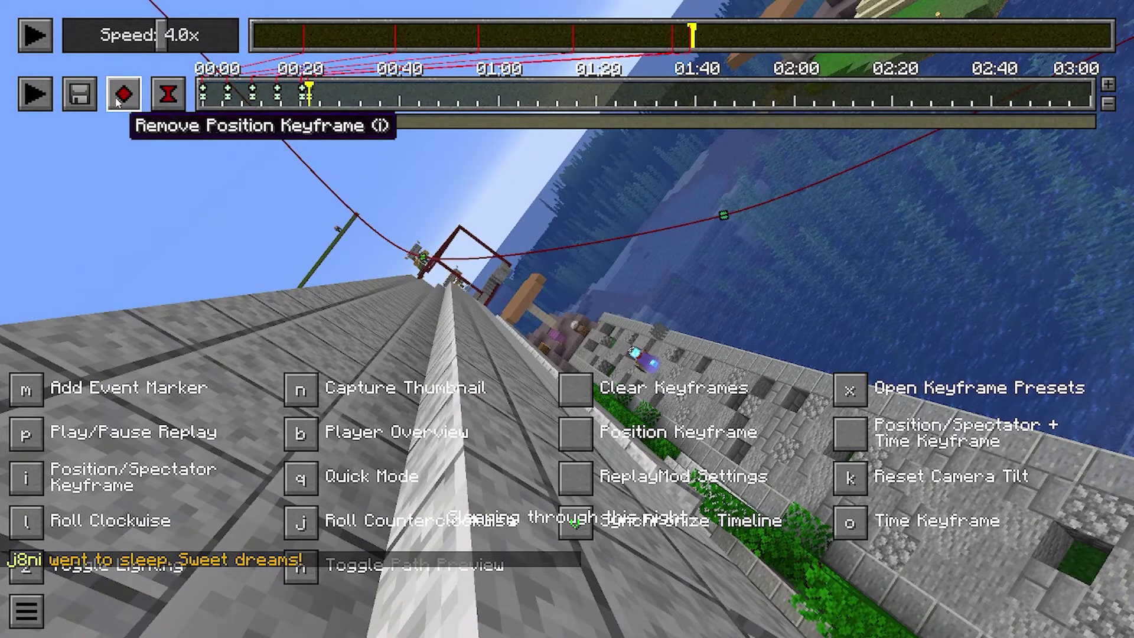
Advance the replay, roll the camera sideways and lower it beside the temple columns, and add position and time keyframes at about 00:22.
click(709, 34)
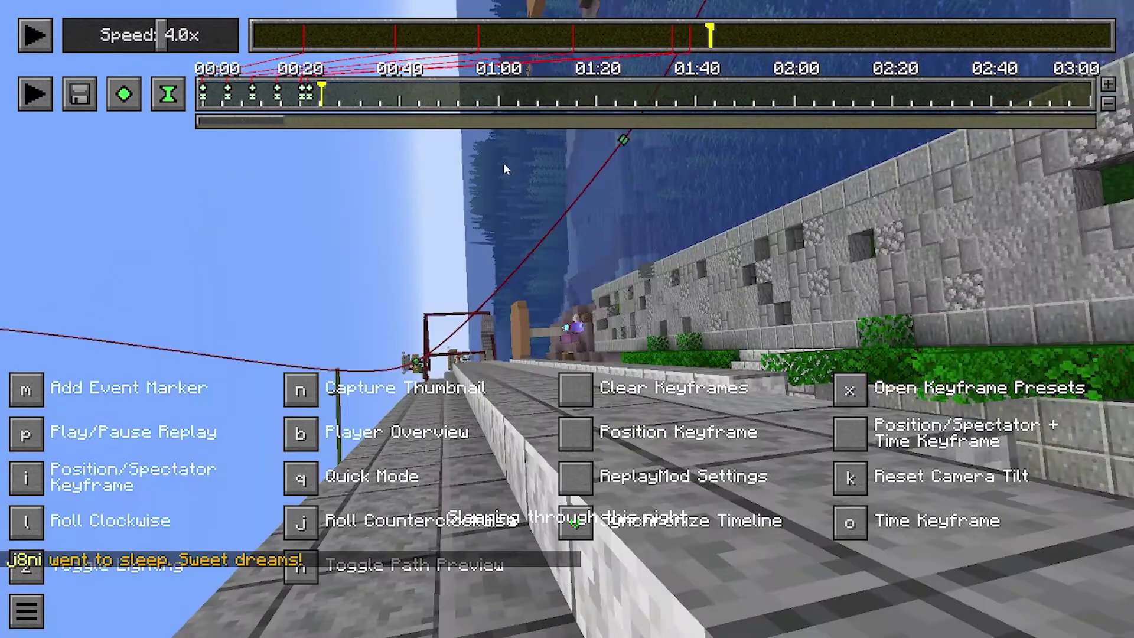
key(shift)
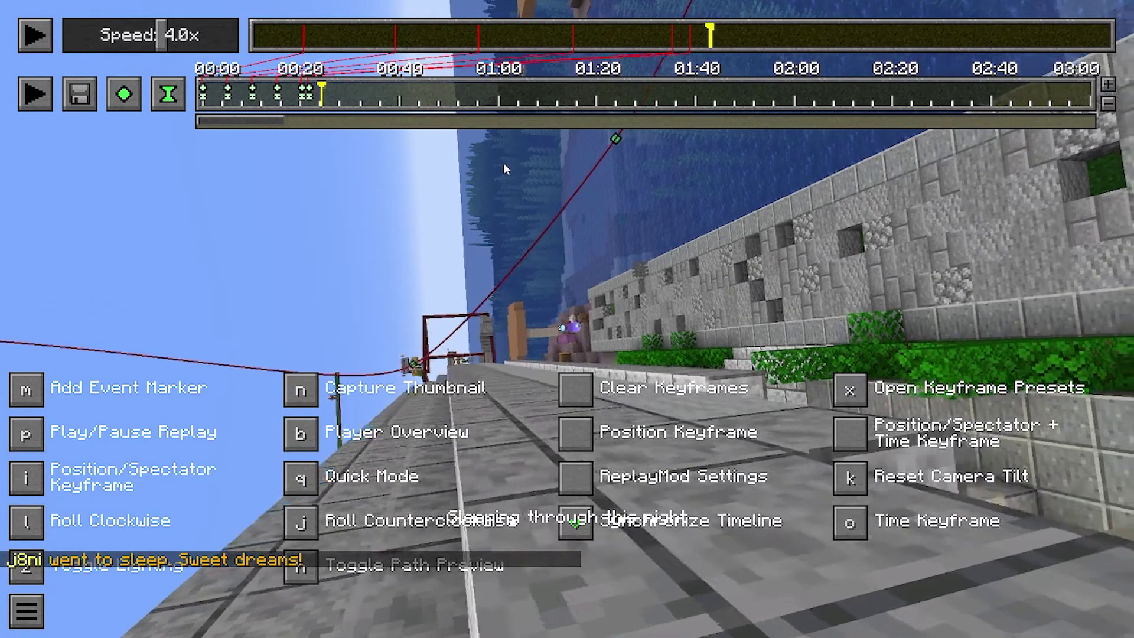
key(w)
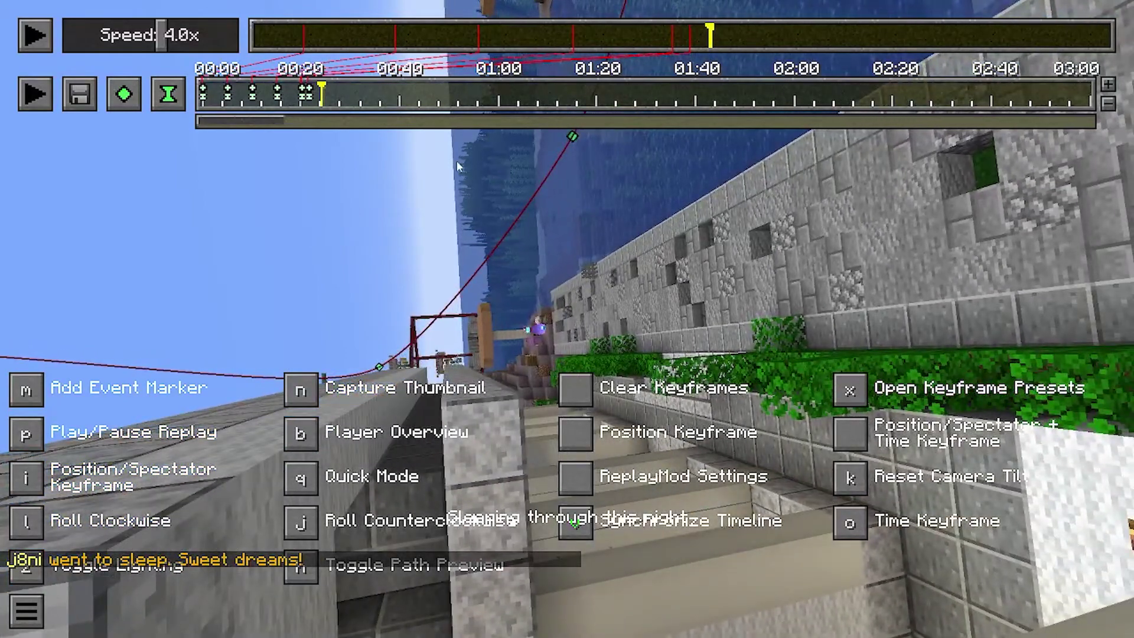
click(316, 95)
click(124, 95)
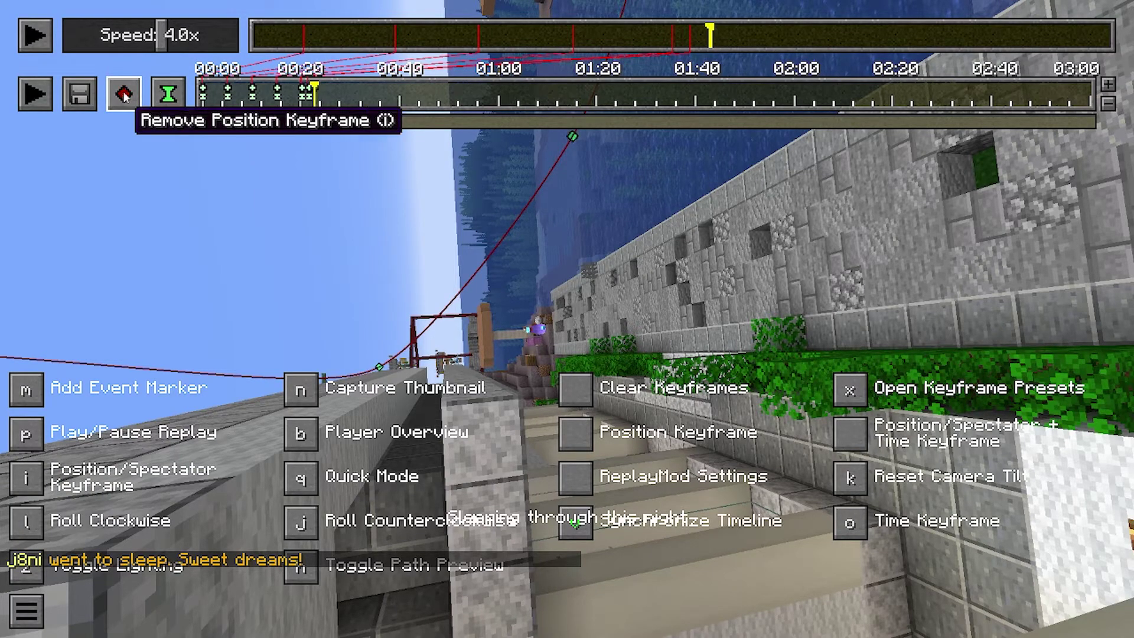
click(167, 94)
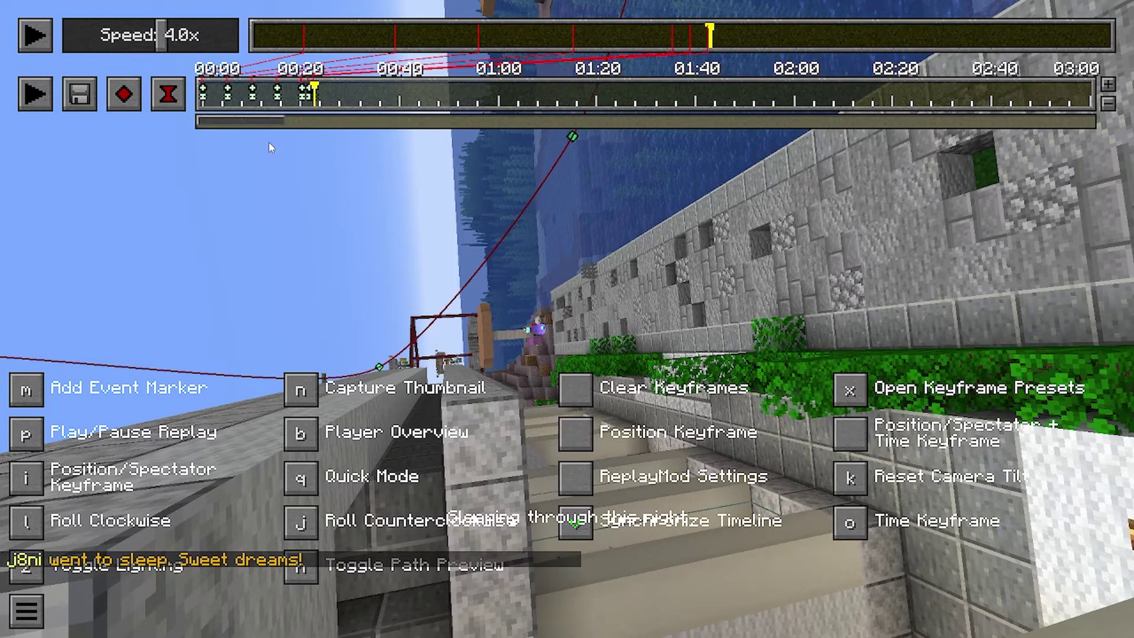
Advance the replay, fly the camera forward and down beside the riverside stone walkway, and level its tilt.
click(730, 35)
key(shift)
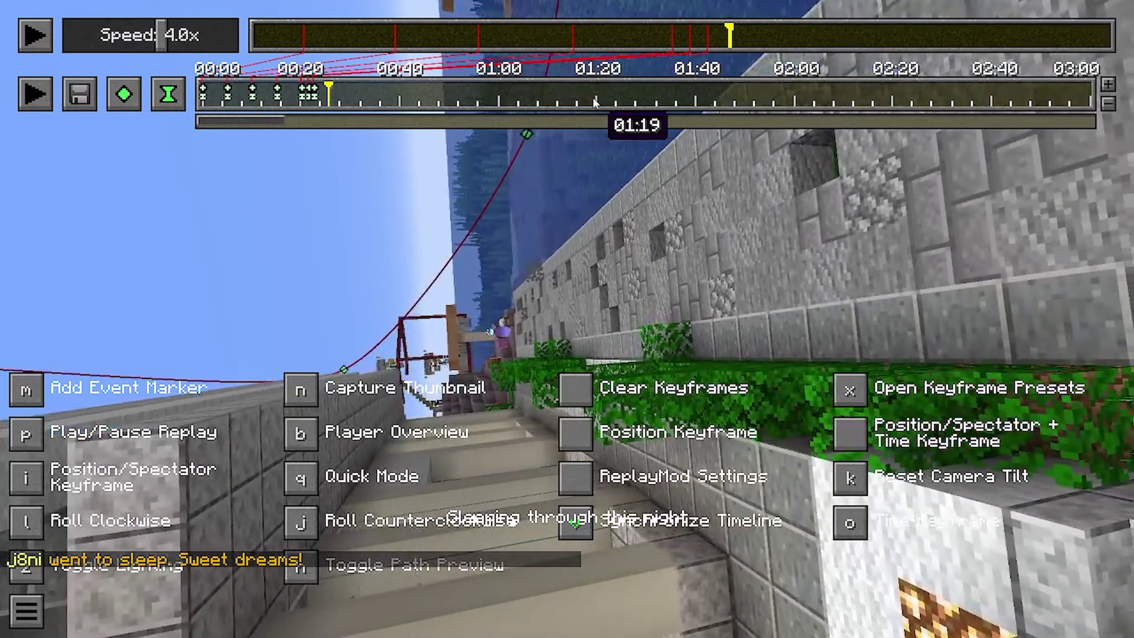
key(shift)
key(w)
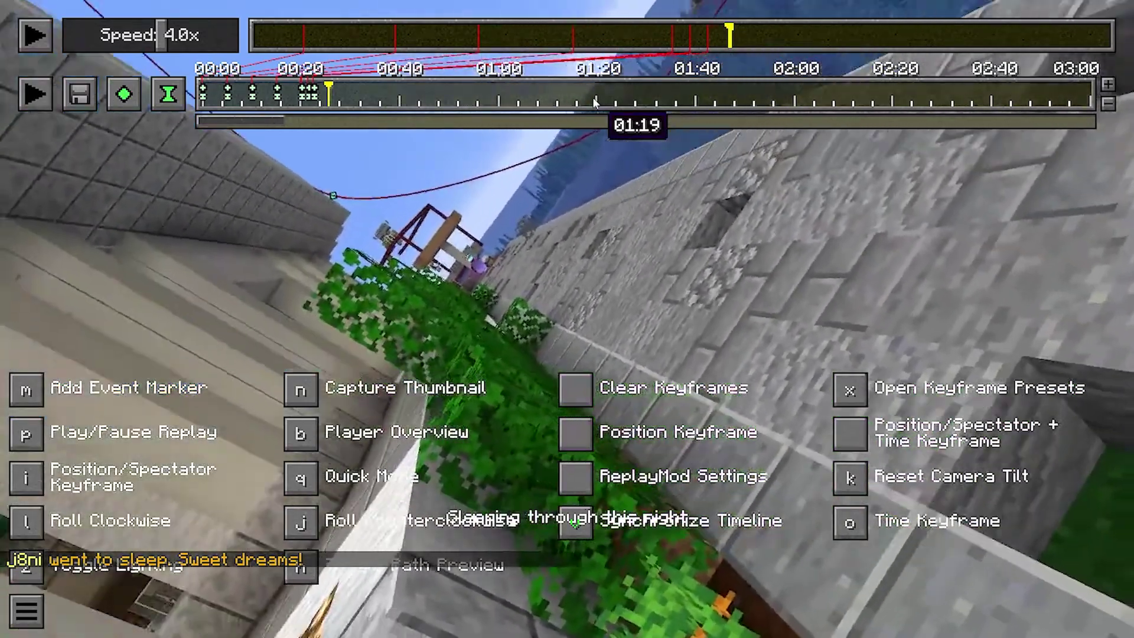
Add a position keyframe and a time keyframe at 00:24 on the camera path timeline.
click(331, 89)
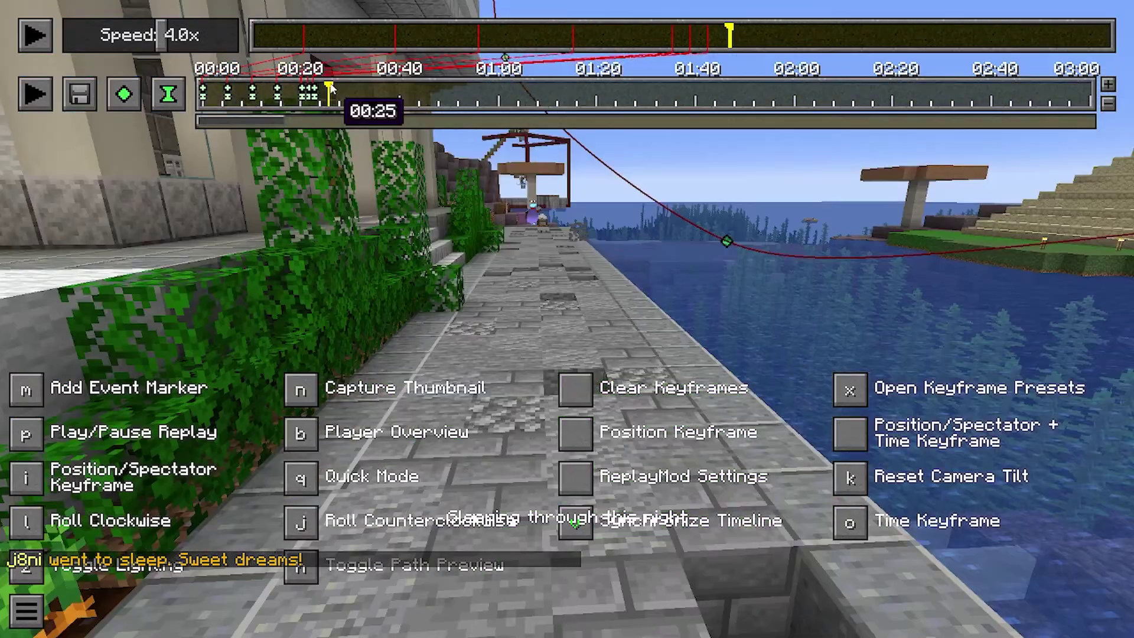
drag(331, 88, 328, 88)
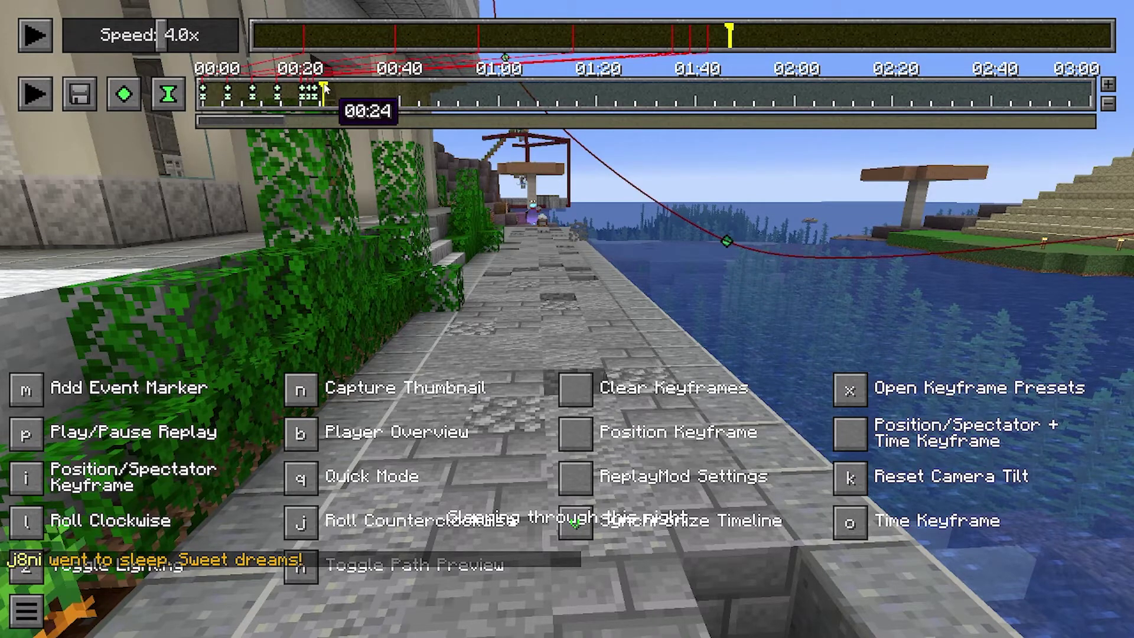
click(123, 94)
click(168, 94)
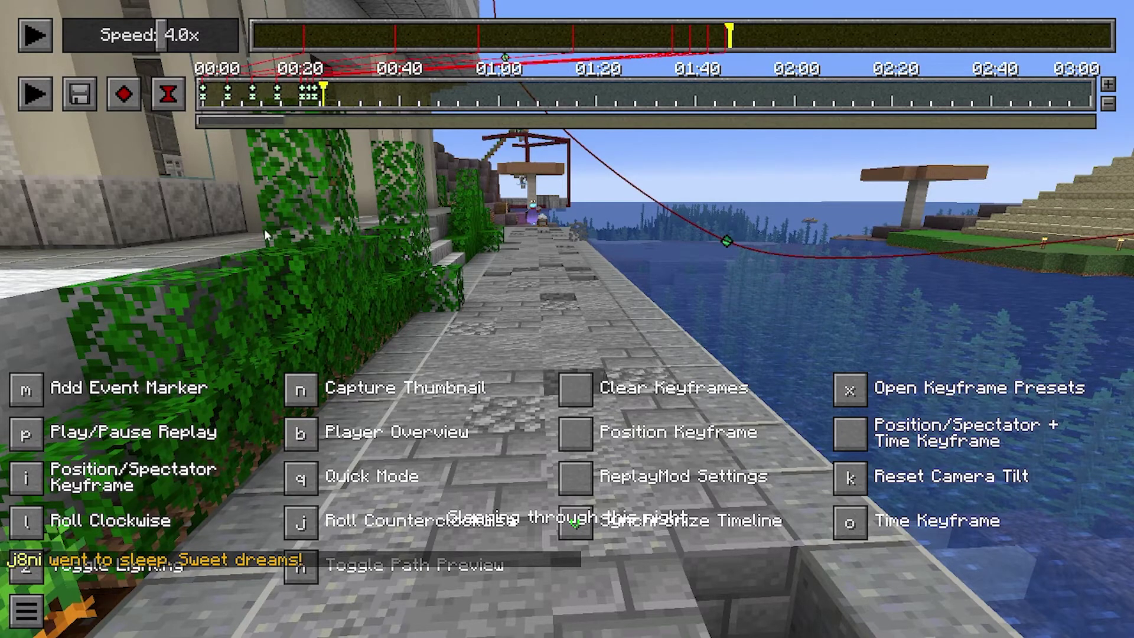
Preview the camera path from its start and open the video settings for rendering it.
drag(212, 88, 204, 87)
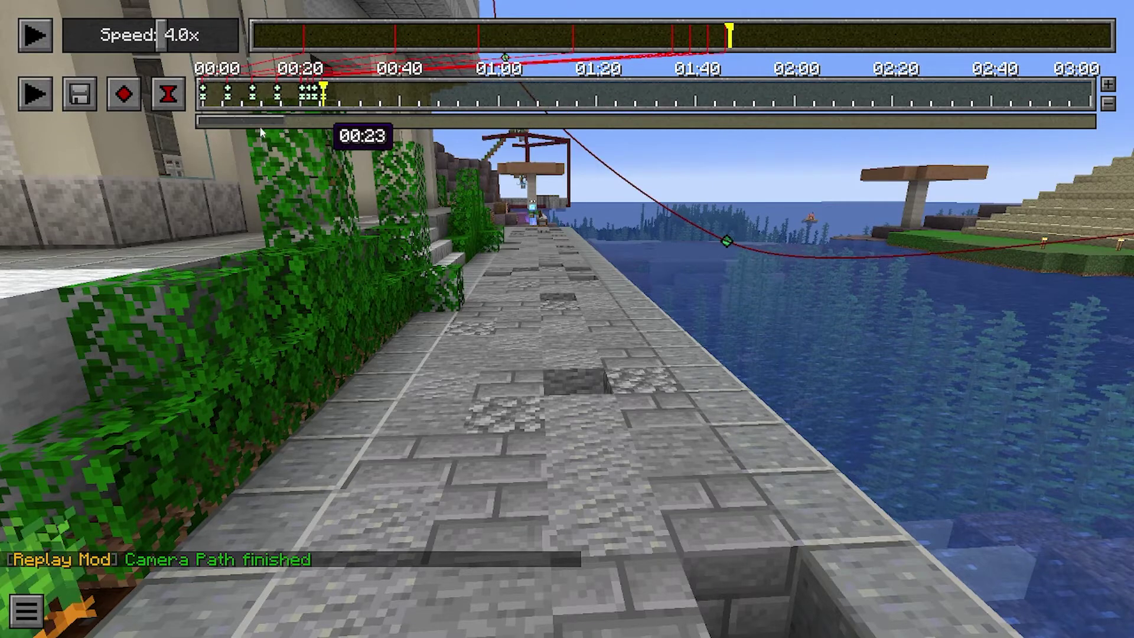
click(78, 94)
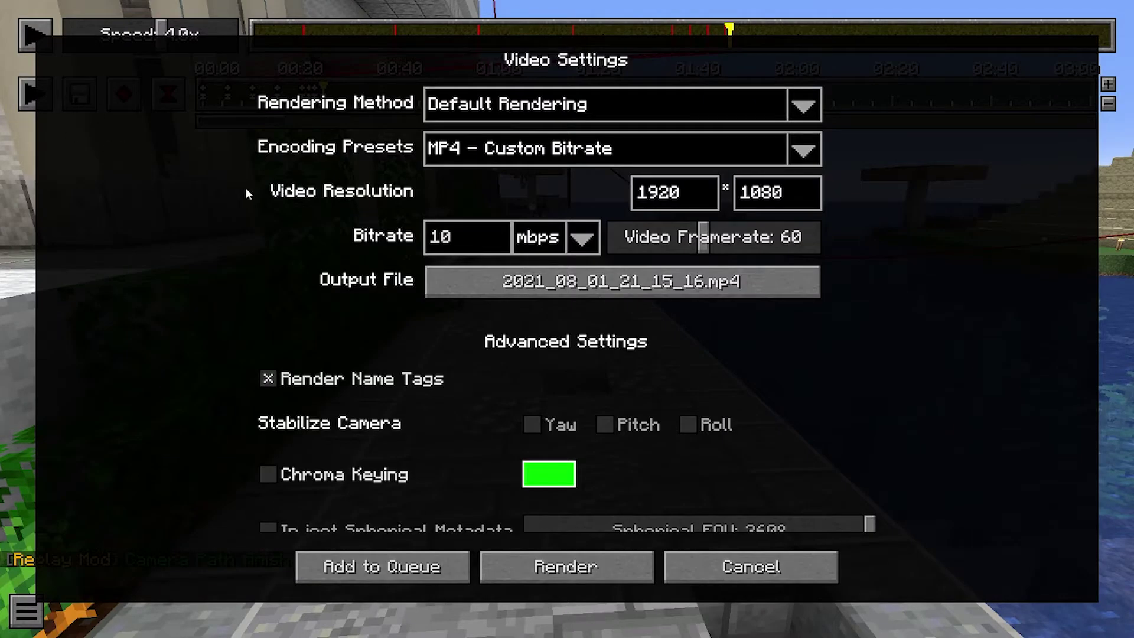
scroll(319, 284, down, 6)
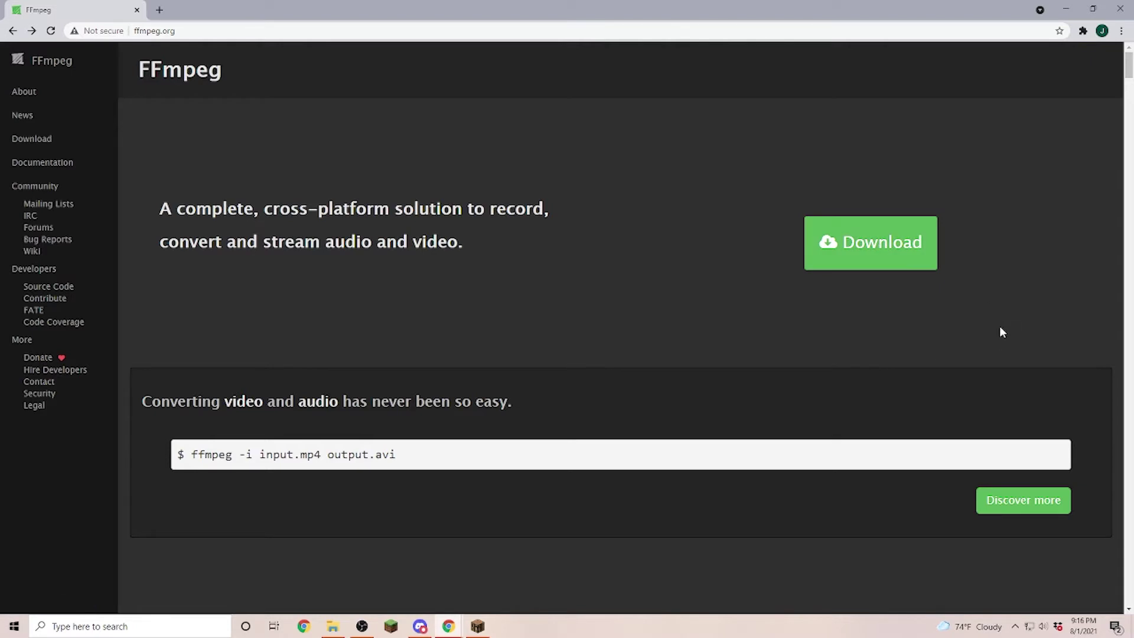
On the FFmpeg website in the browser, open the Windows builds from gyan.dev and by BtbN in separate tabs.
click(887, 240)
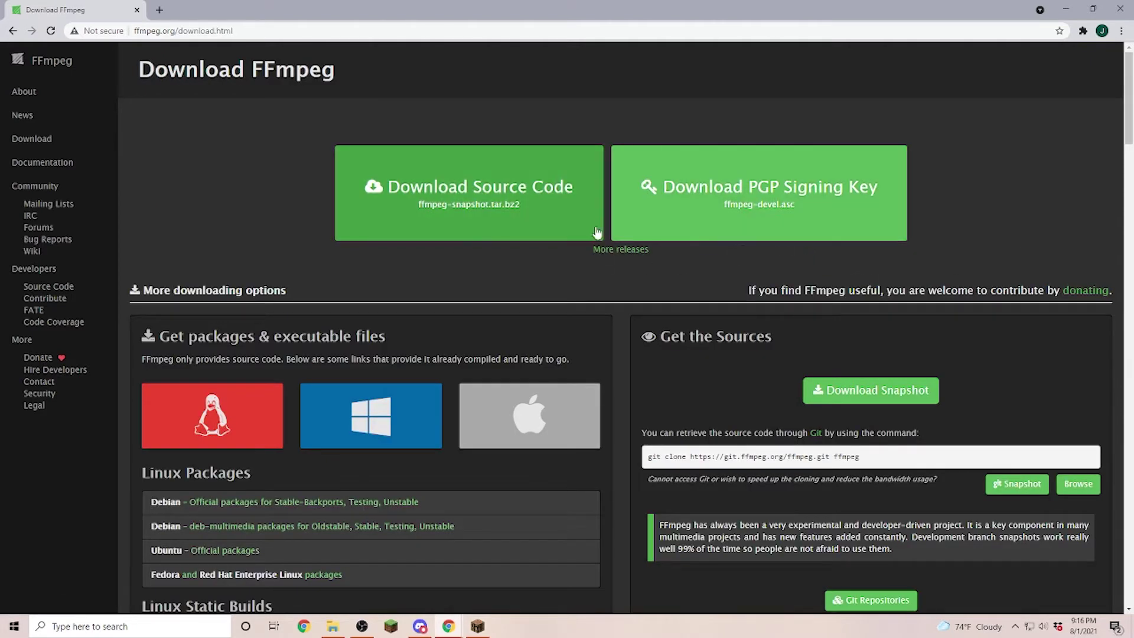
click(371, 416)
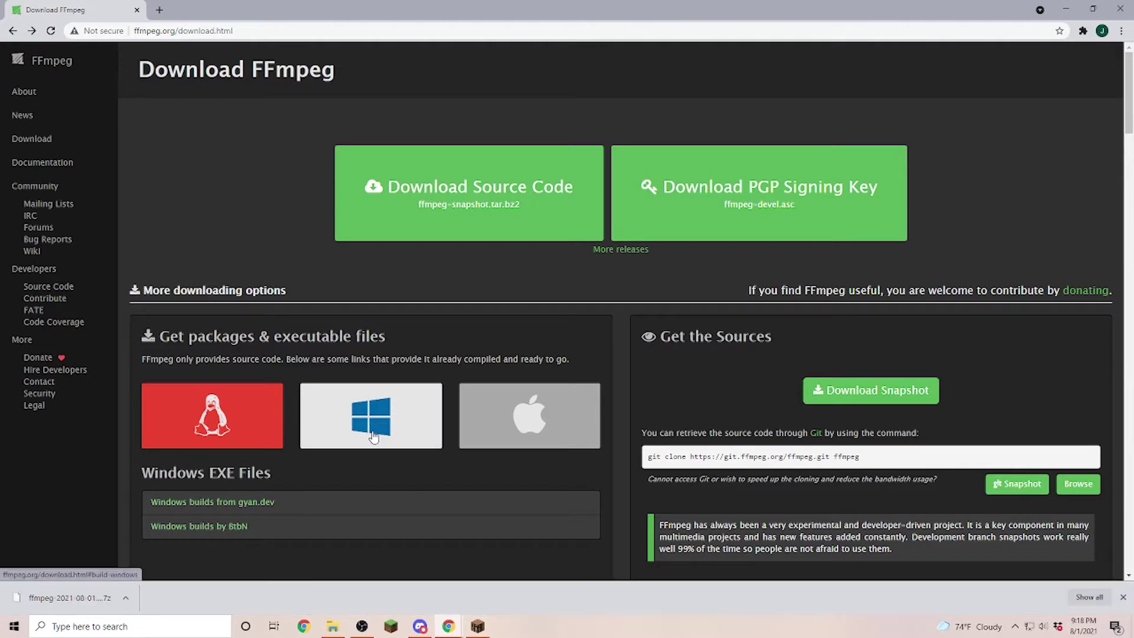
scroll(300, 483, down, 2)
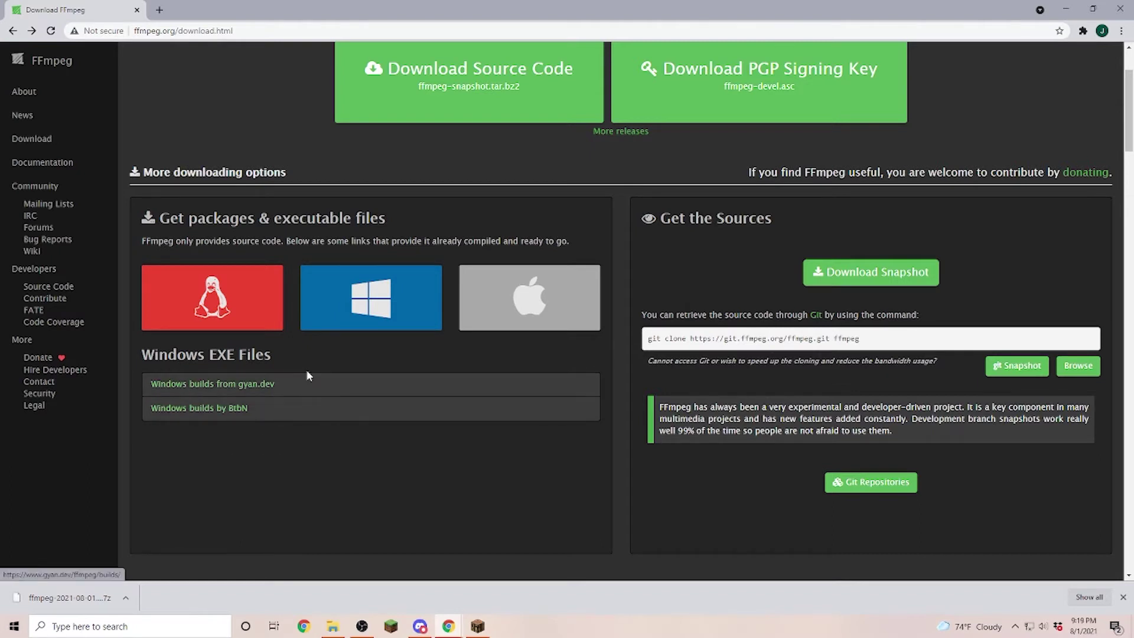
middle_click(212, 409)
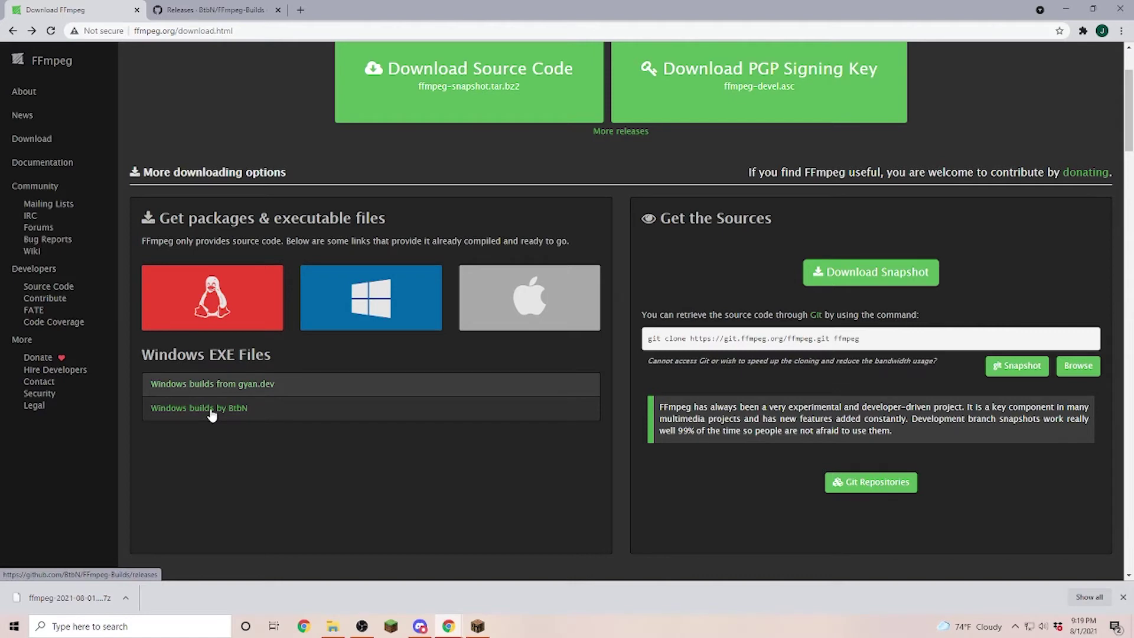
middle_click(241, 384)
drag(354, 9, 207, 12)
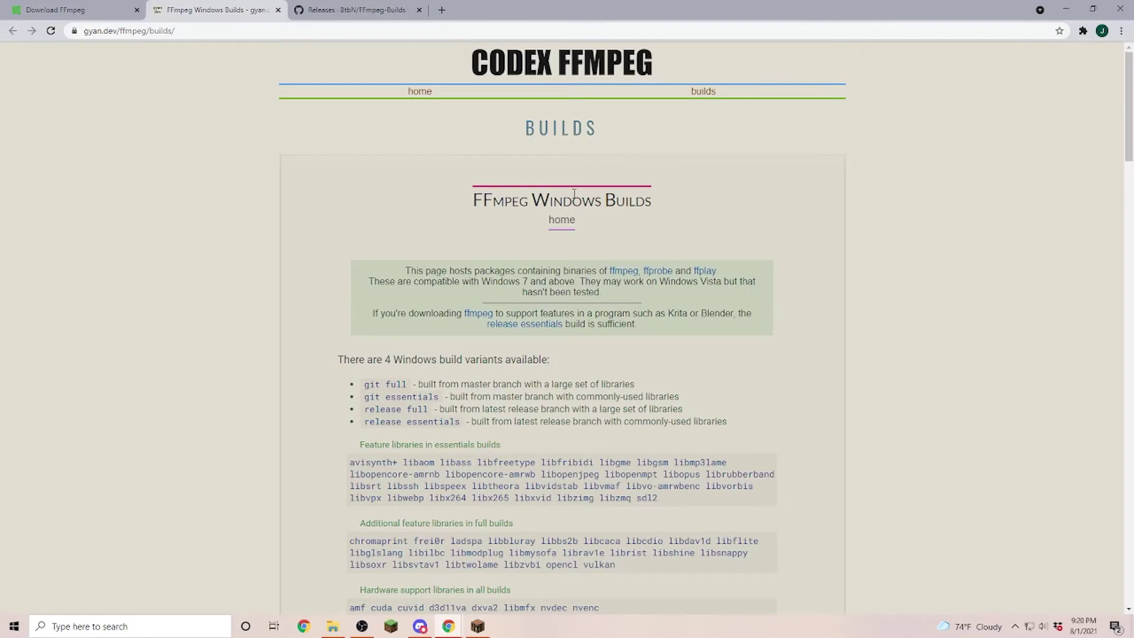
Follow the git mirror link on the gyan.dev page and download ffmpeg-2021-08-01-git-1f58503013-essentials_build.zip from GitHub.
scroll(570, 195, down, 9)
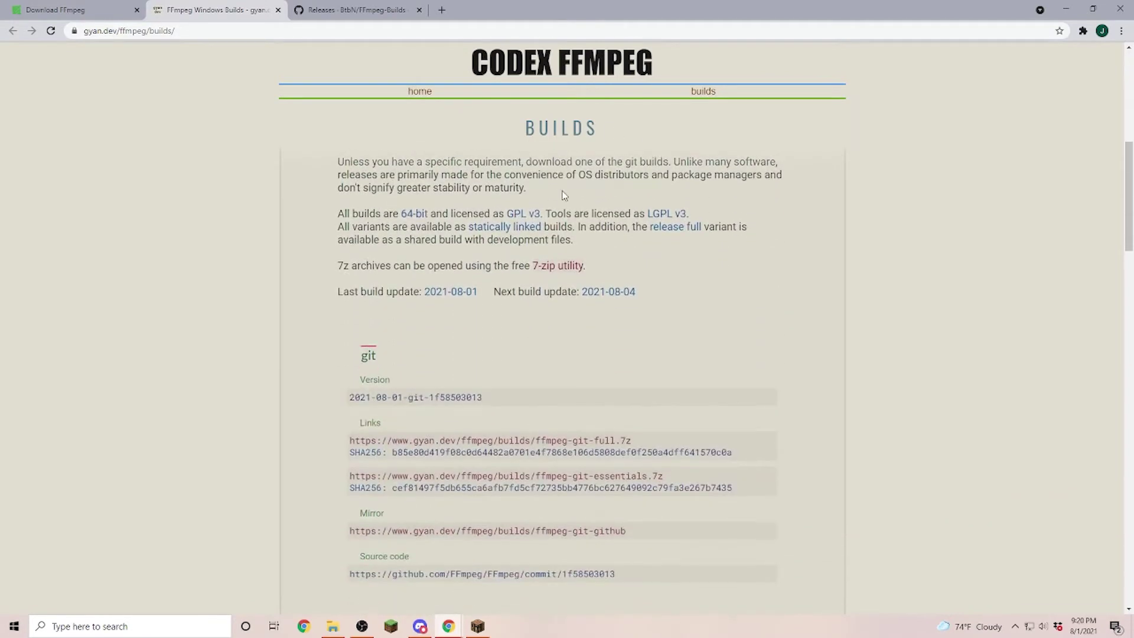
scroll(563, 195, down, 2)
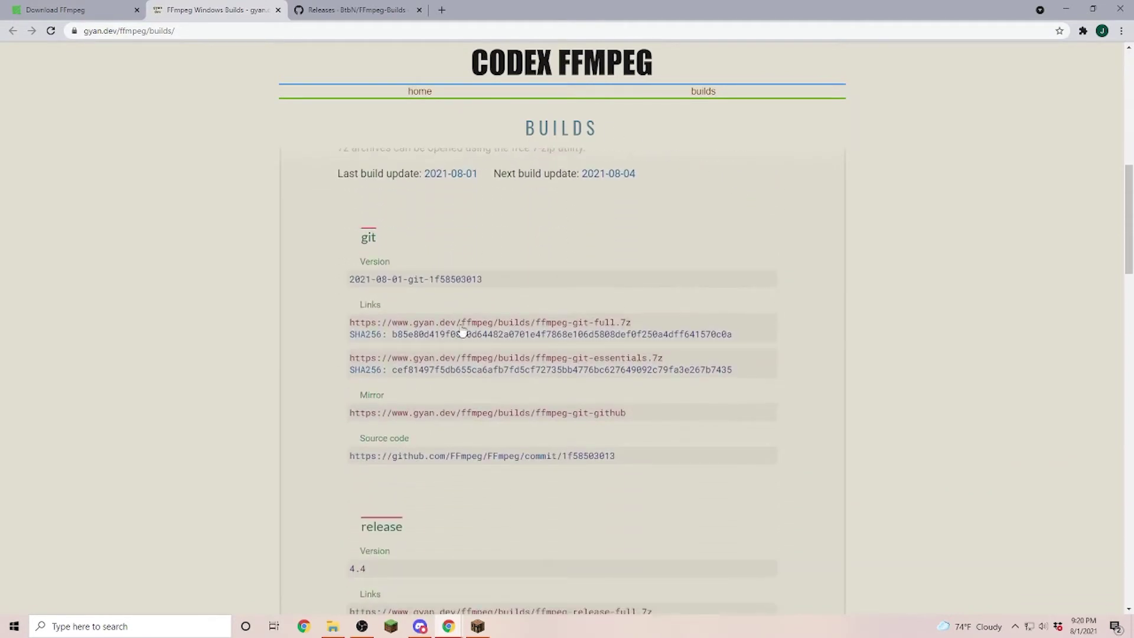
scroll(393, 300, down, 1)
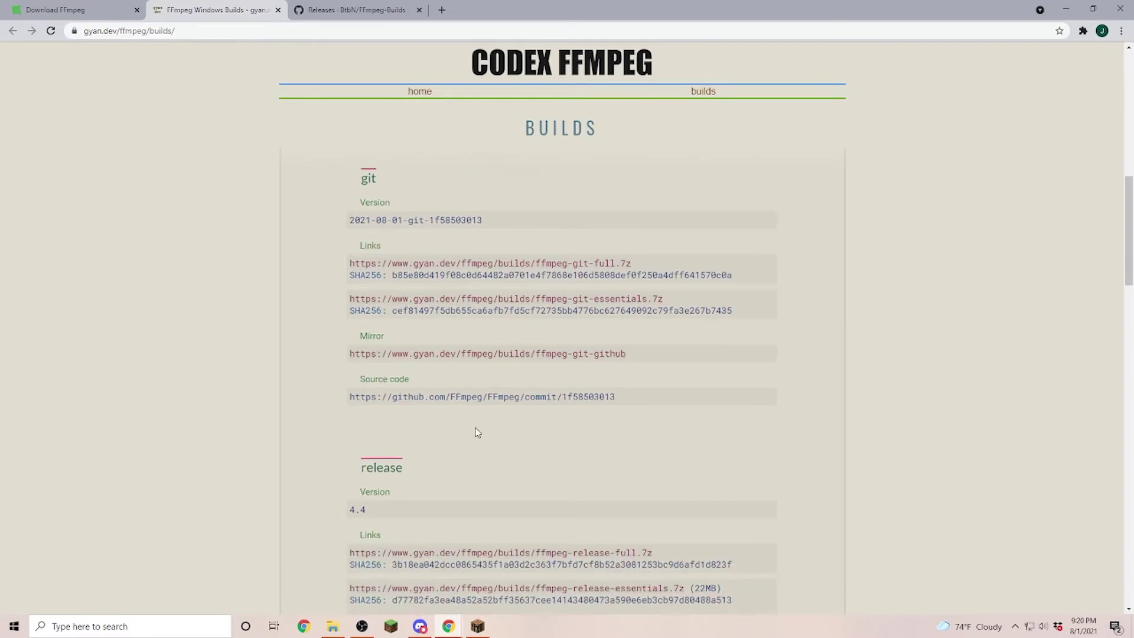
middle_click(449, 355)
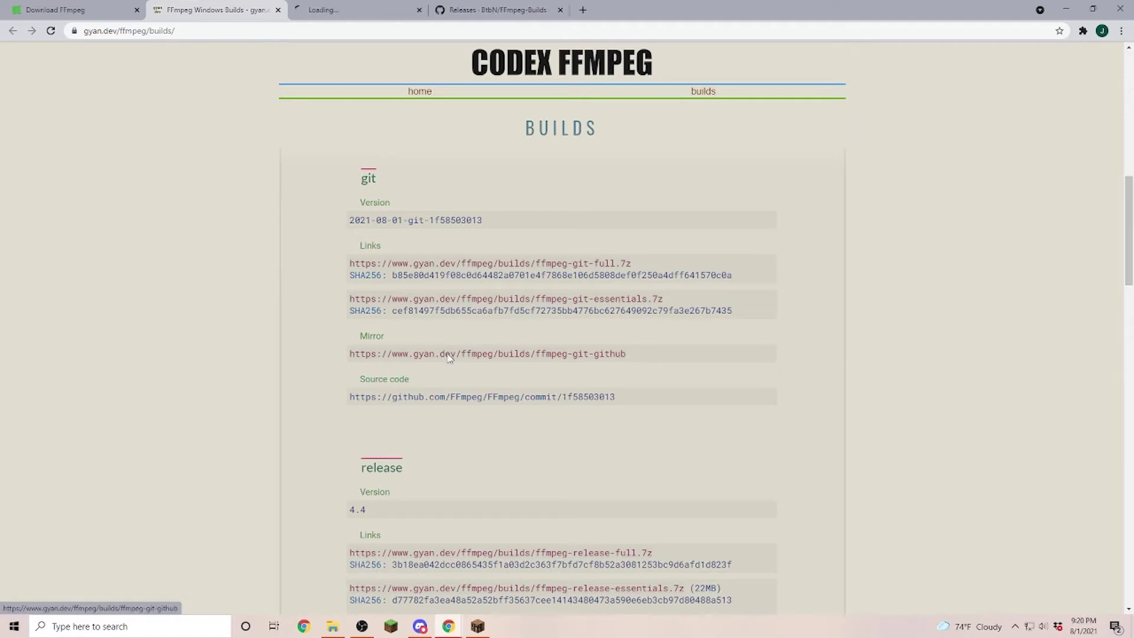
click(349, 10)
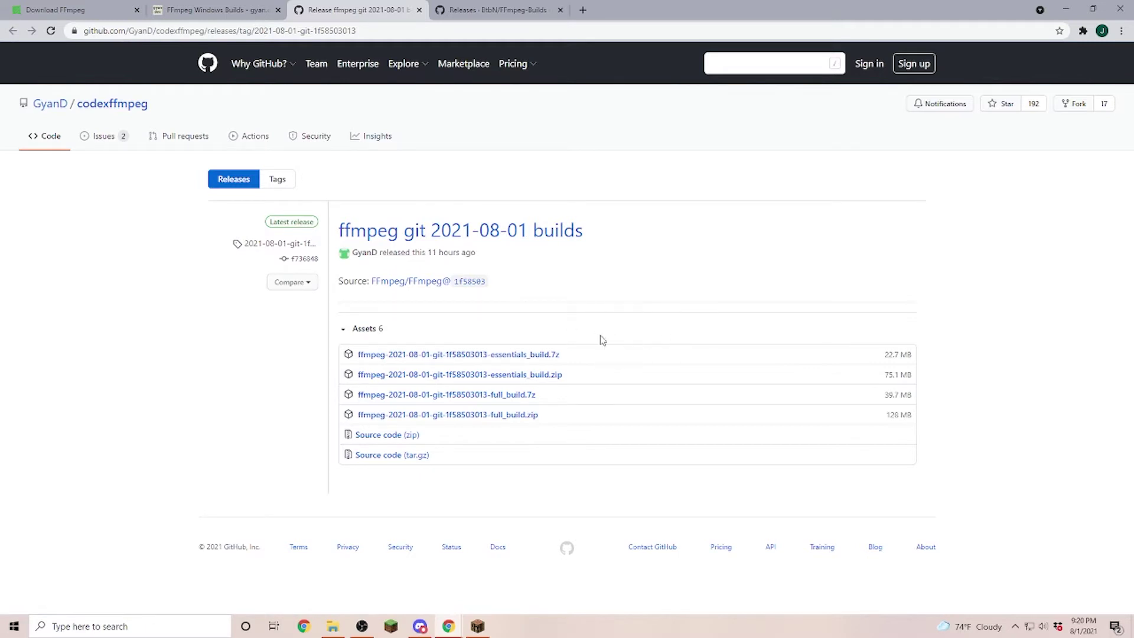
click(523, 378)
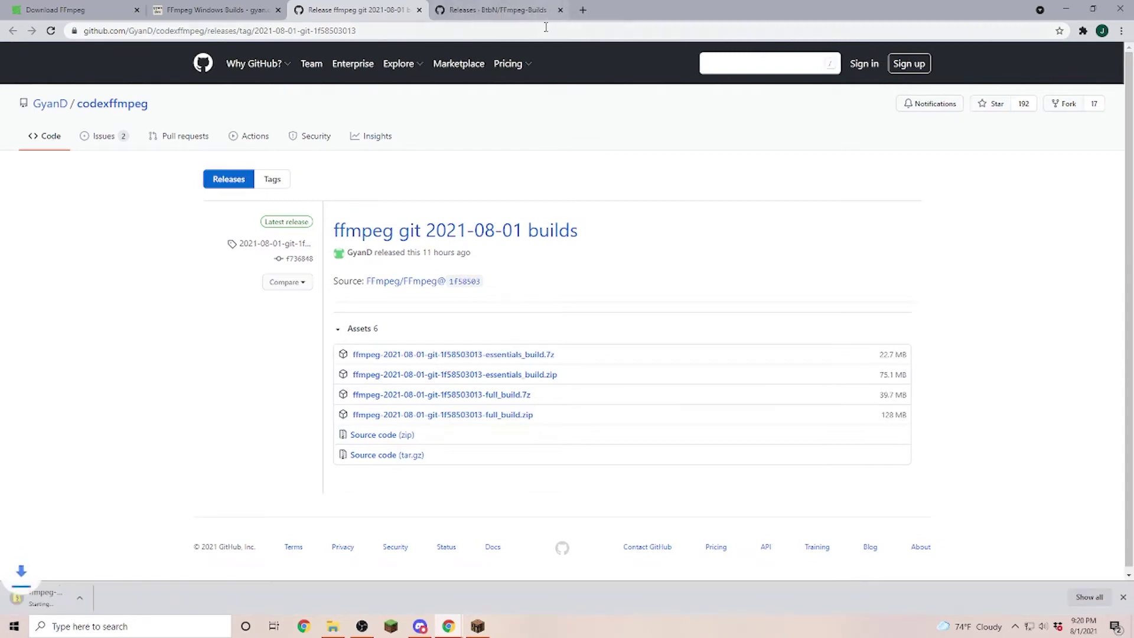
Look over the win64 assets of the BtbN release and place the downloaded essentials build zip on the desktop.
click(513, 10)
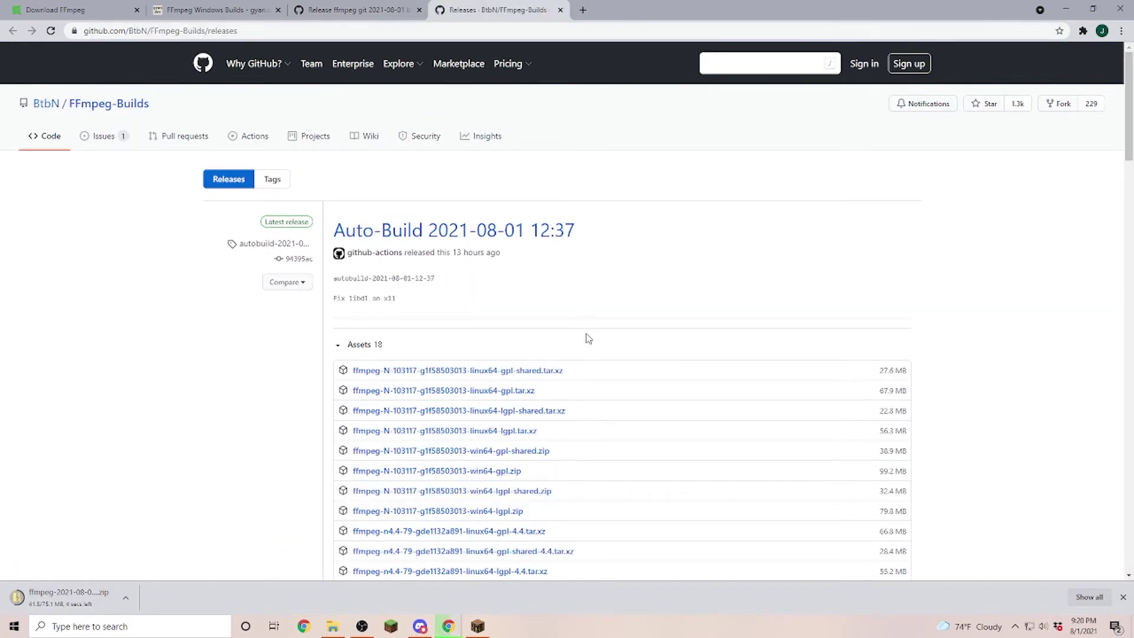
scroll(714, 285, down, 3)
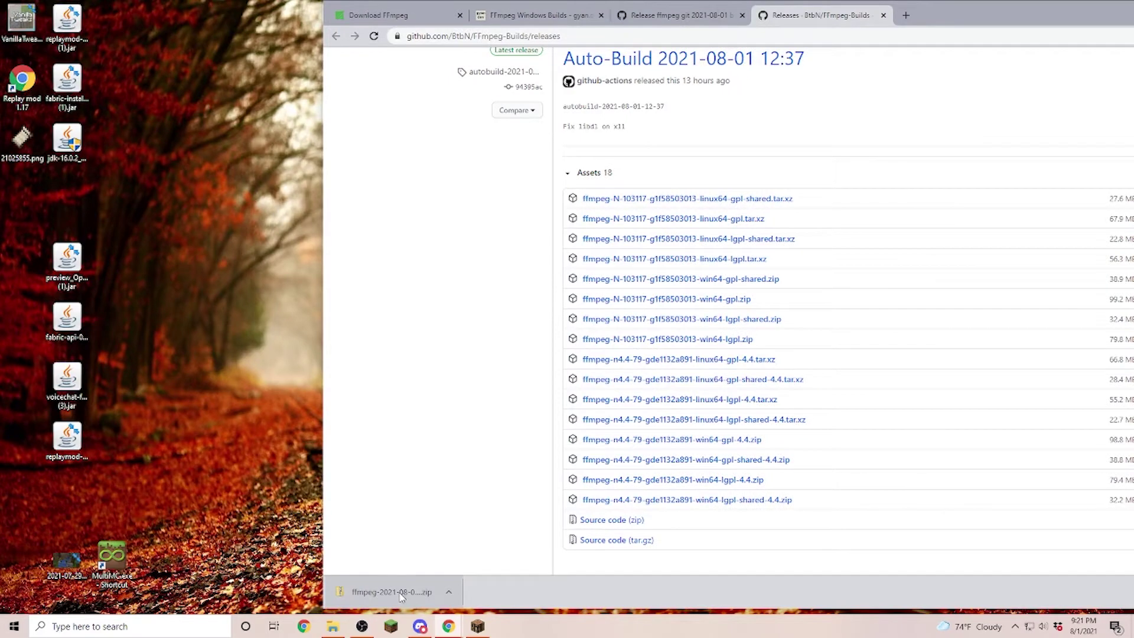
click(405, 594)
drag(406, 597, 242, 278)
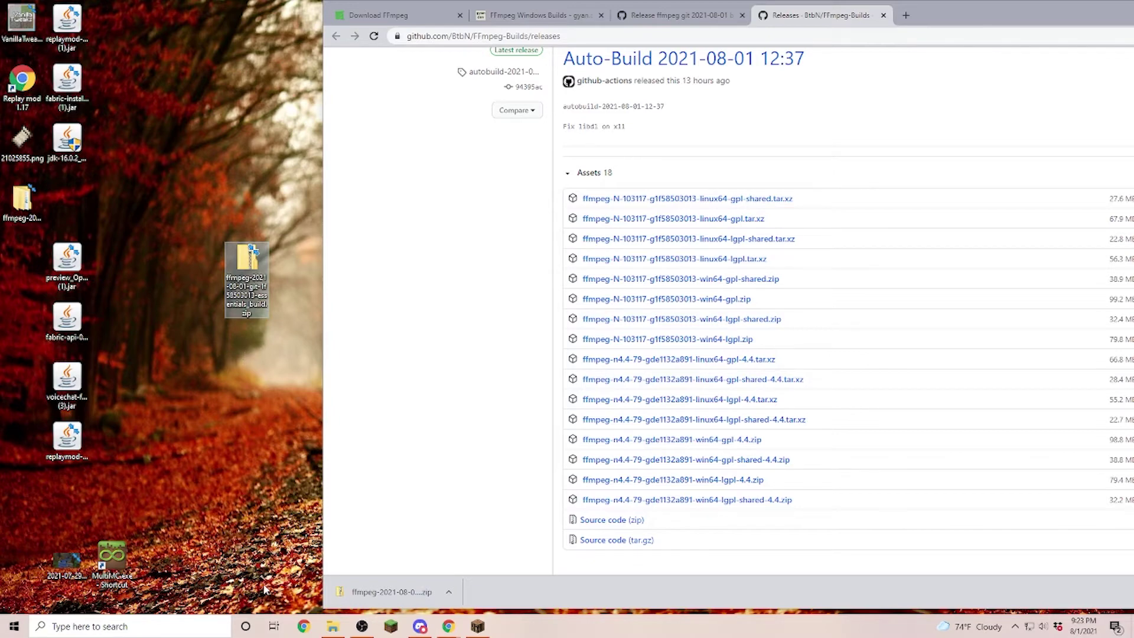
Extract the FFmpeg zip from the desktop into the Videos (V:) drive using File Explorer.
click(332, 626)
drag(247, 277, 891, 322)
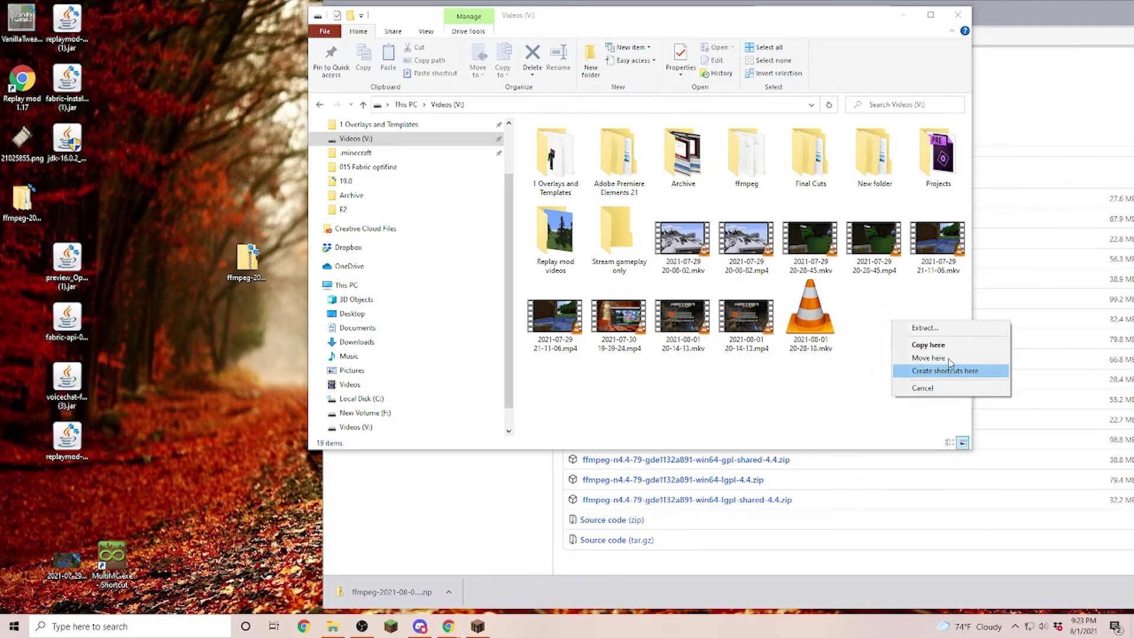
click(926, 328)
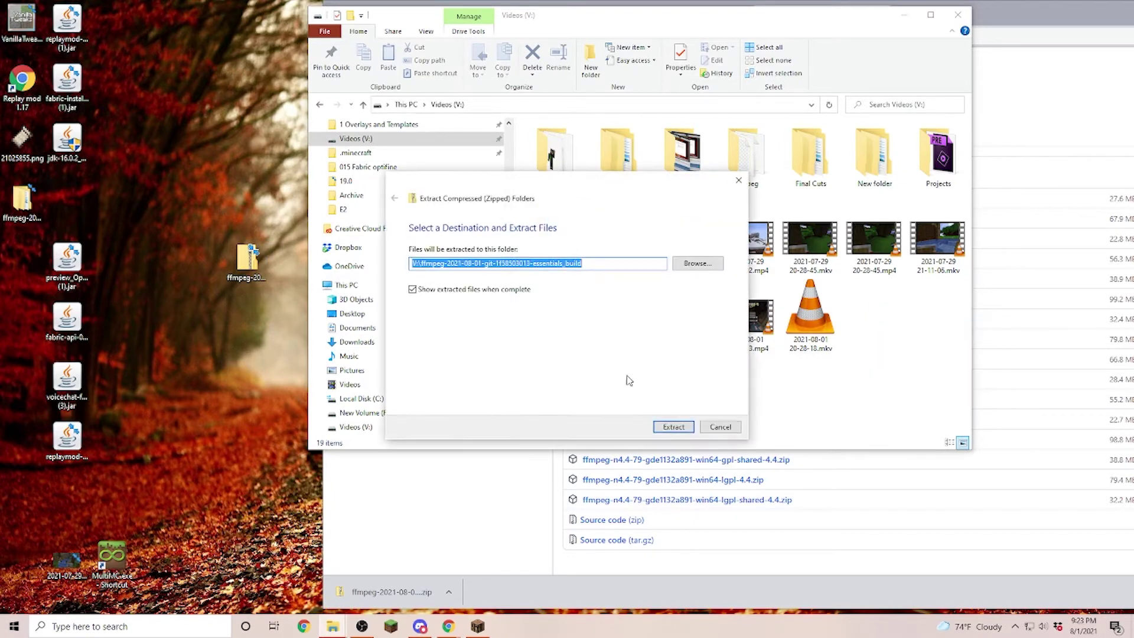
click(663, 426)
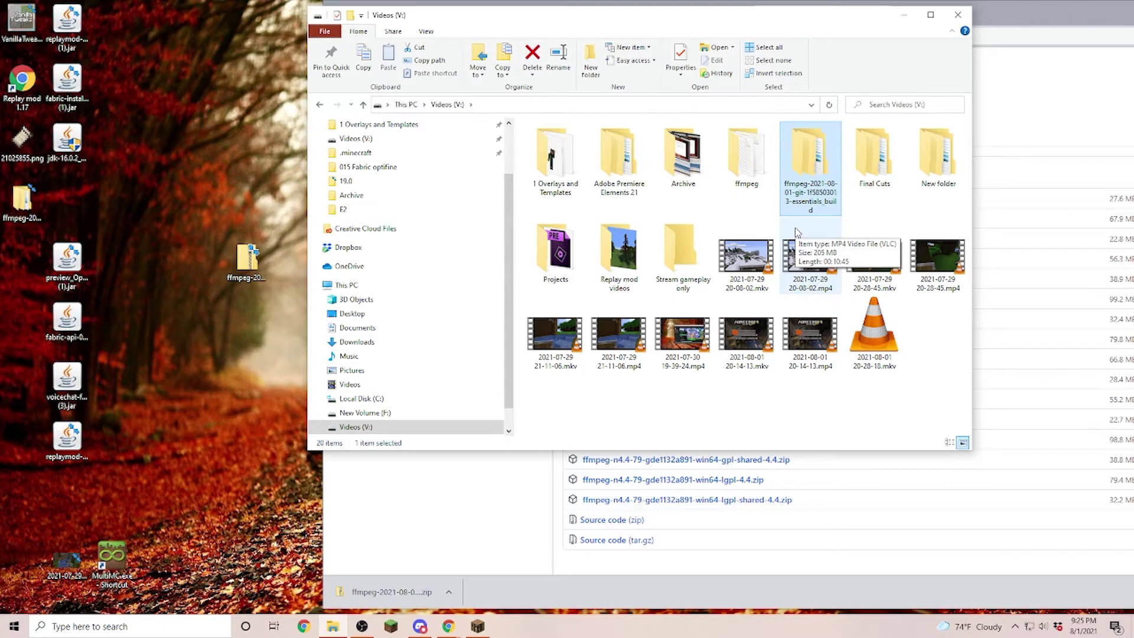
Move the nested essentials_build folder out of the extracted folder up to the Videos (V:) drive.
double_click(808, 170)
click(551, 143)
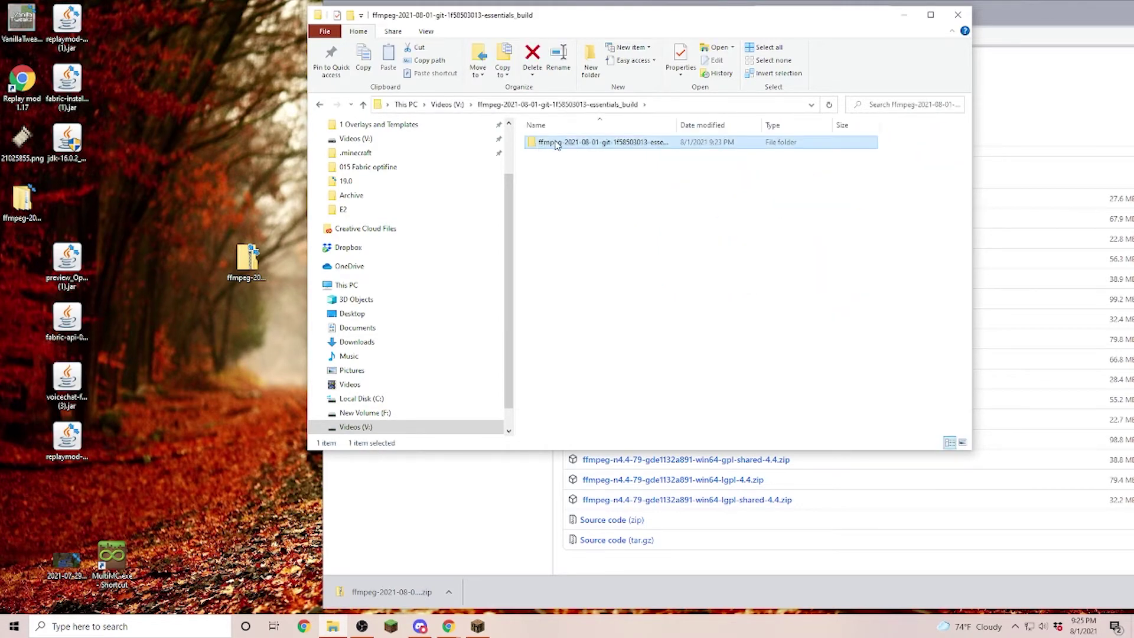
drag(564, 146, 447, 105)
click(447, 104)
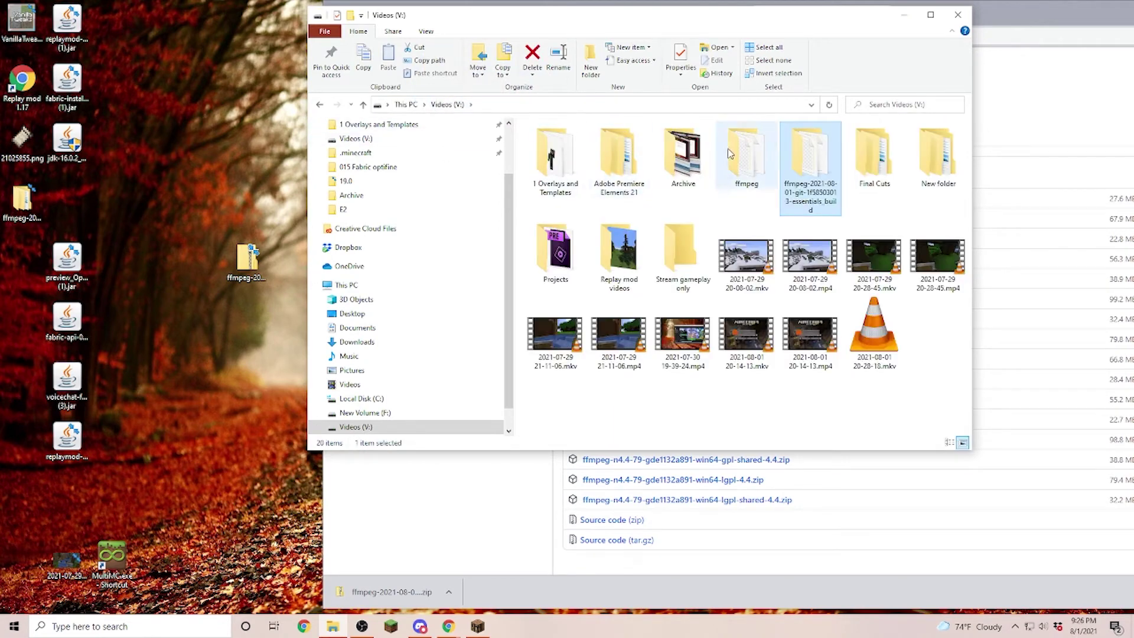
Rename the extracted FFmpeg build folder on the Videos (V:) drive to ffmpeg1.
click(813, 201)
drag(838, 194, 807, 184)
text(1)
key(Delete)
key(Delete)
key(Delete)
key(Delete)
key(Delete)
key(Delete)
key(Delete)
key(Delete)
key(Delete)
key(Delete)
key(Delete)
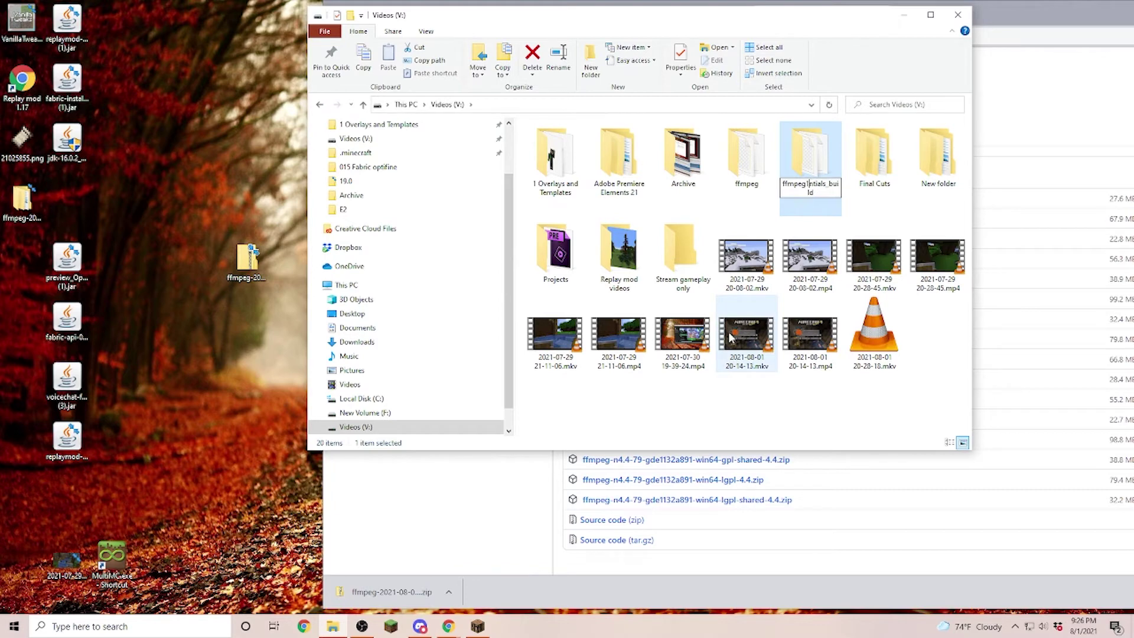
key(Delete)
key(Delete)
key(Delete)
key(Delete)
key(Delete)
key(Delete)
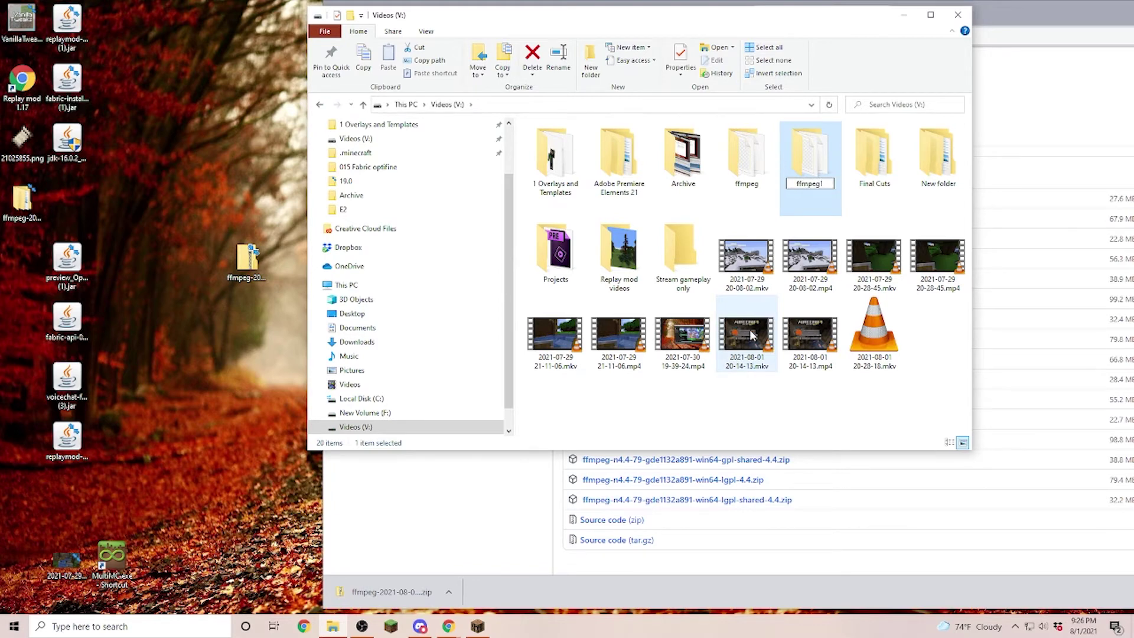
click(862, 203)
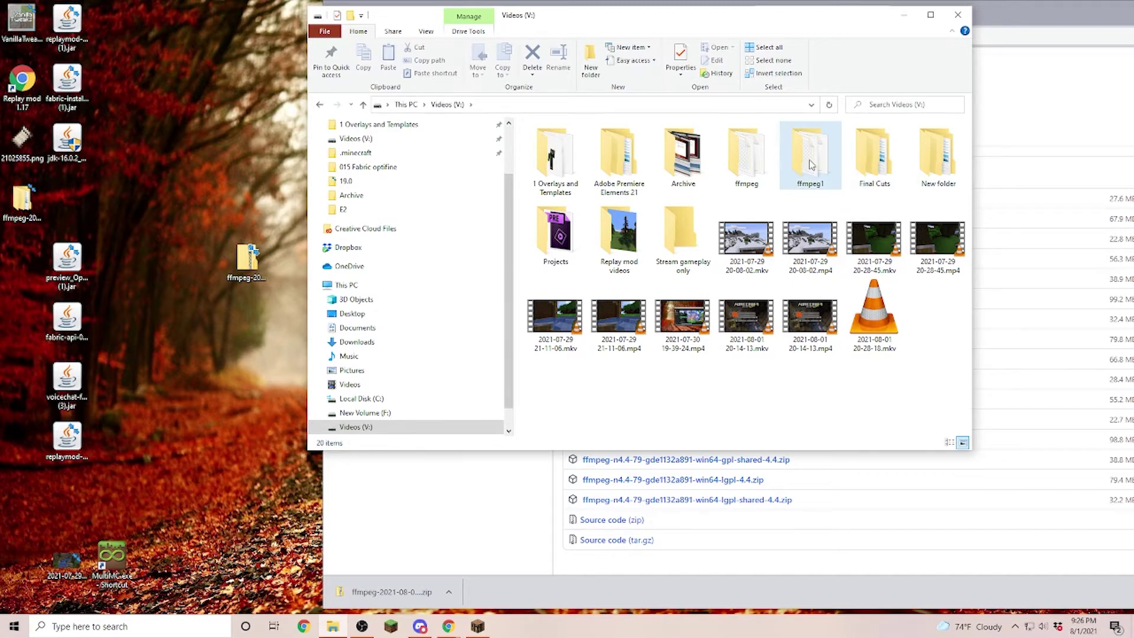
Open the properties of ffmpeg.exe in ffmpeg1's bin folder and select its location path.
double_click(811, 165)
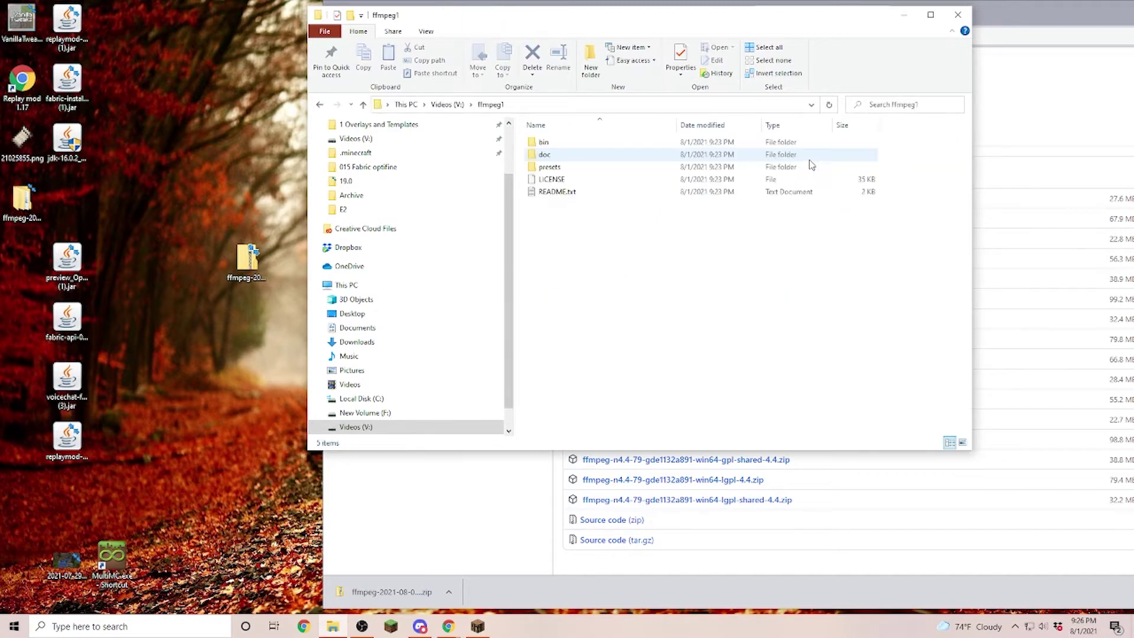
double_click(554, 145)
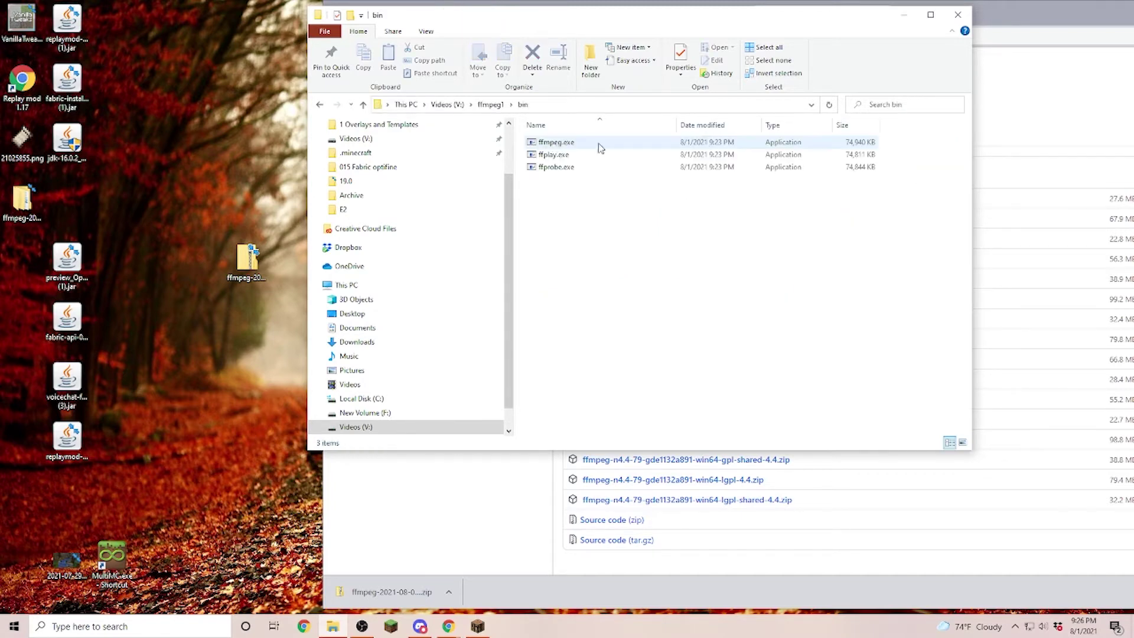
click(563, 143)
right_click(560, 143)
click(595, 384)
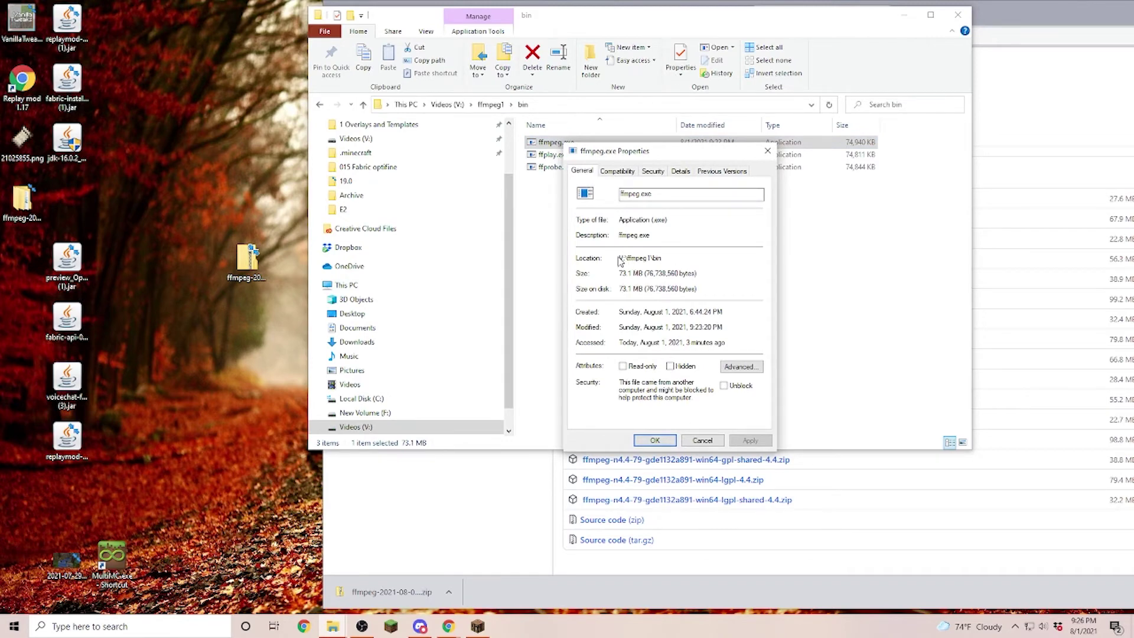
drag(670, 258, 585, 256)
click(654, 440)
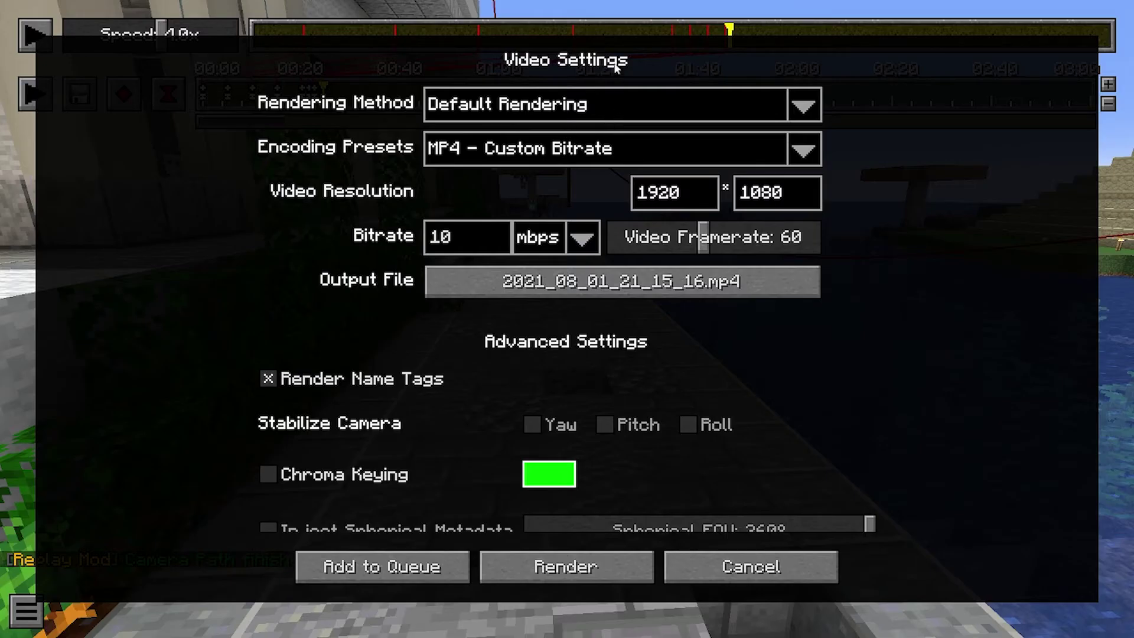
Replace the FFmpeg executable entry under Command Line Settings with the copied folder path V:\ffmpeg\bin.
scroll(574, 220, down, 5)
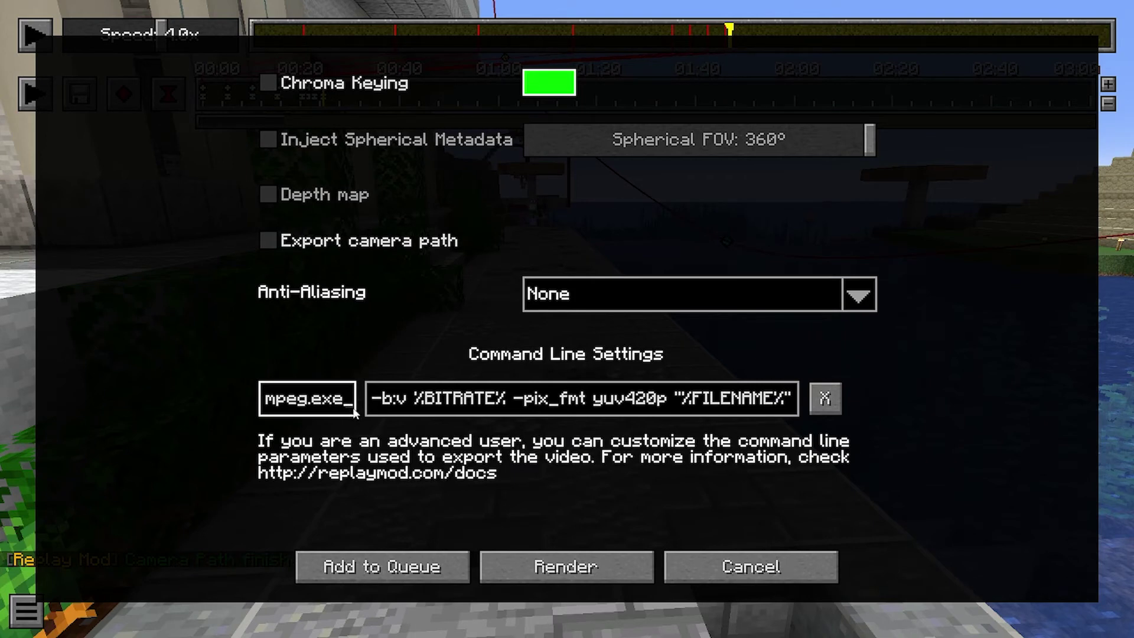
key(BackSpace)
key(BackSpace)
key(BackSpace)
key(BackSpace)
key(BackSpace)
key(BackSpace)
key(BackSpace)
key(BackSpace)
key(BackSpace)
key(BackSpace)
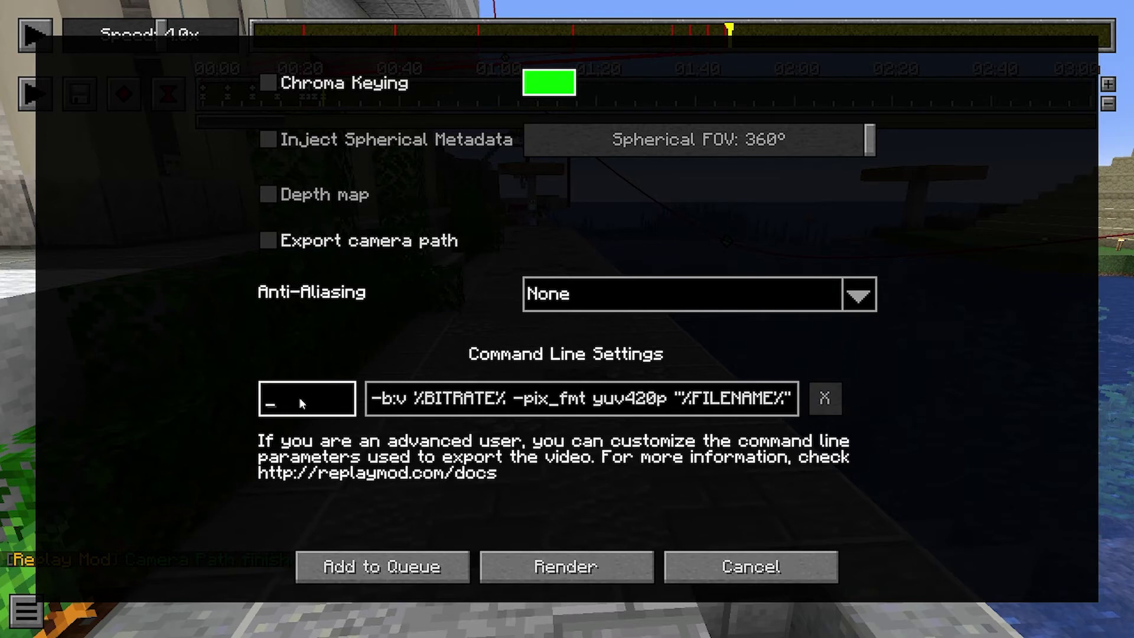
key(ctrl+v)
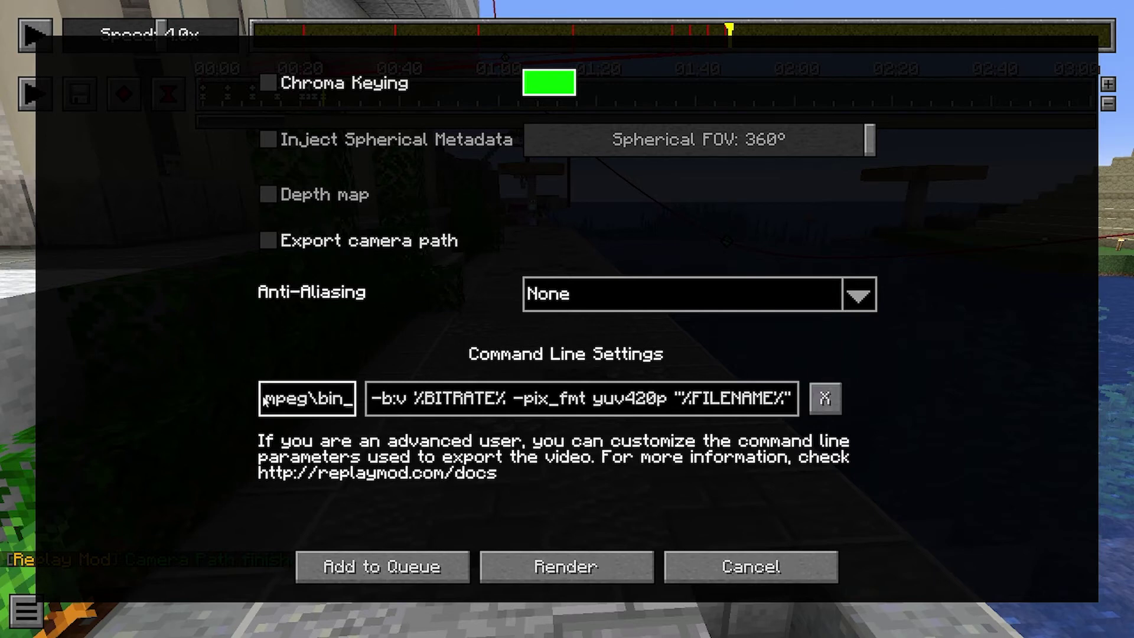
Check the start of the pasted FFmpeg path and append \ffmpeg.exe to its end.
key(Left)
key(Left)
key(Left)
key(Left)
key(Left)
key(Left)
key(Left)
key(Left)
key(Left)
key(Left)
key(Left)
key(Left)
key(Left)
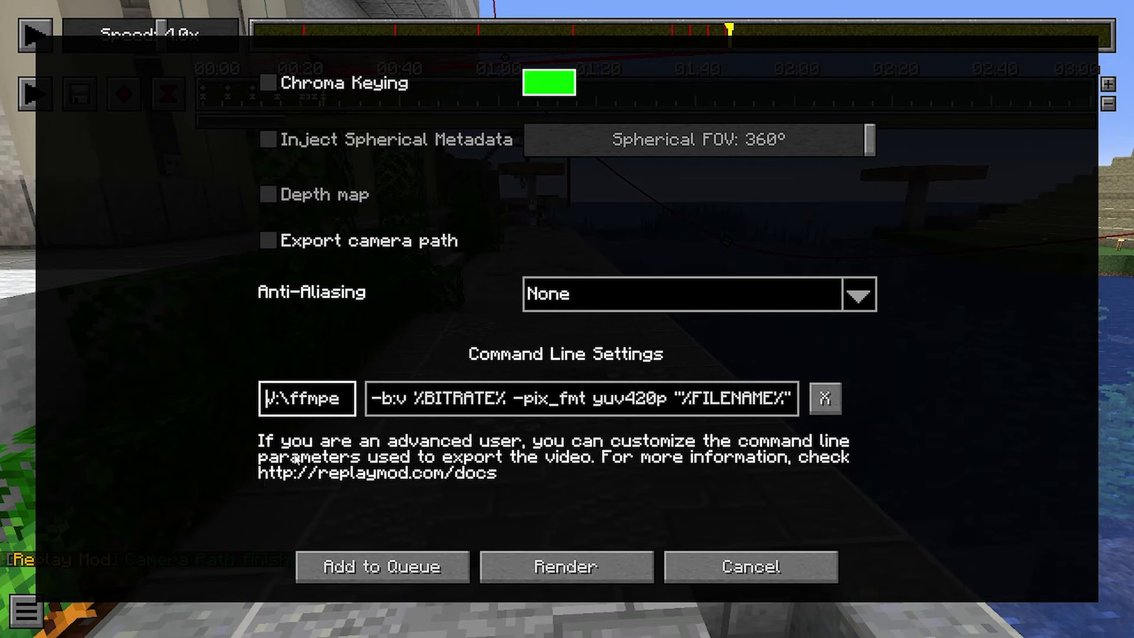
key(Right)
key(Right)
key(Right)
key(Right)
key(Right)
key(Right)
key(Right)
key(Right)
key(Right)
key(Right)
key(Right)
key(Right)
key(Right)
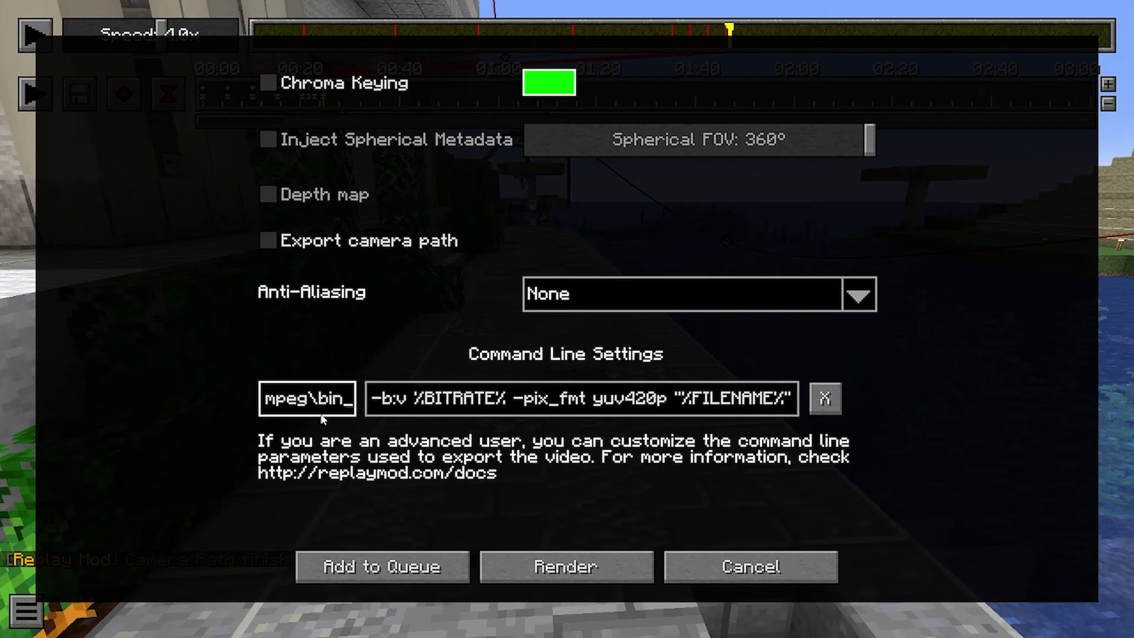
text(fm)
text(peg)
text(exe)
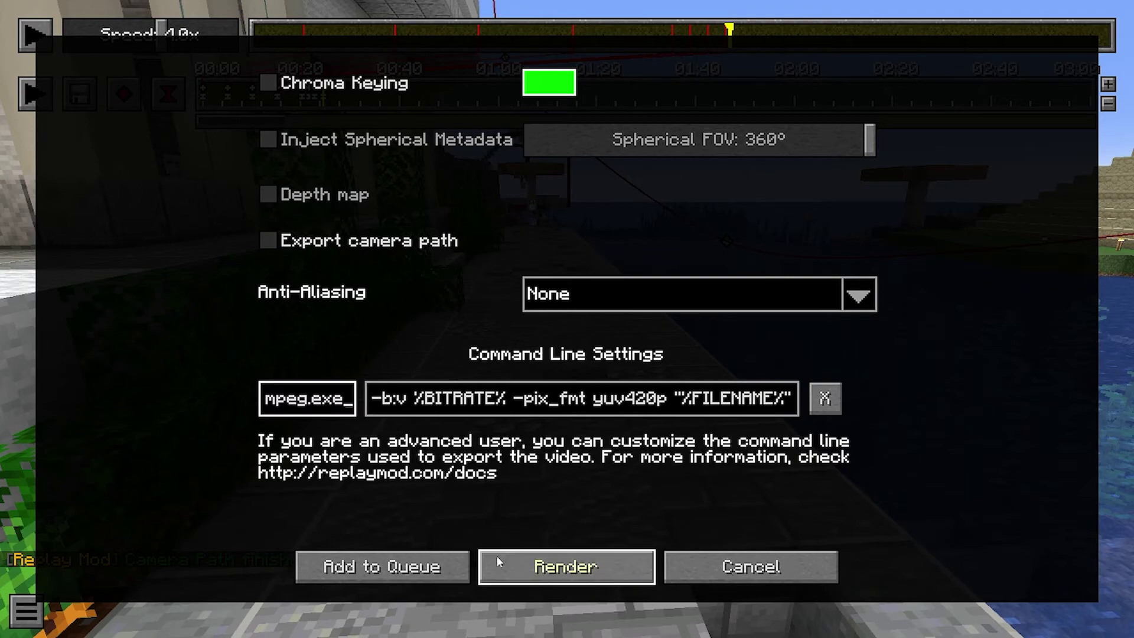
Review the render settings and the available encoding presets, and leave the dialog without rendering.
scroll(789, 381, up, 3)
scroll(829, 352, down, 3)
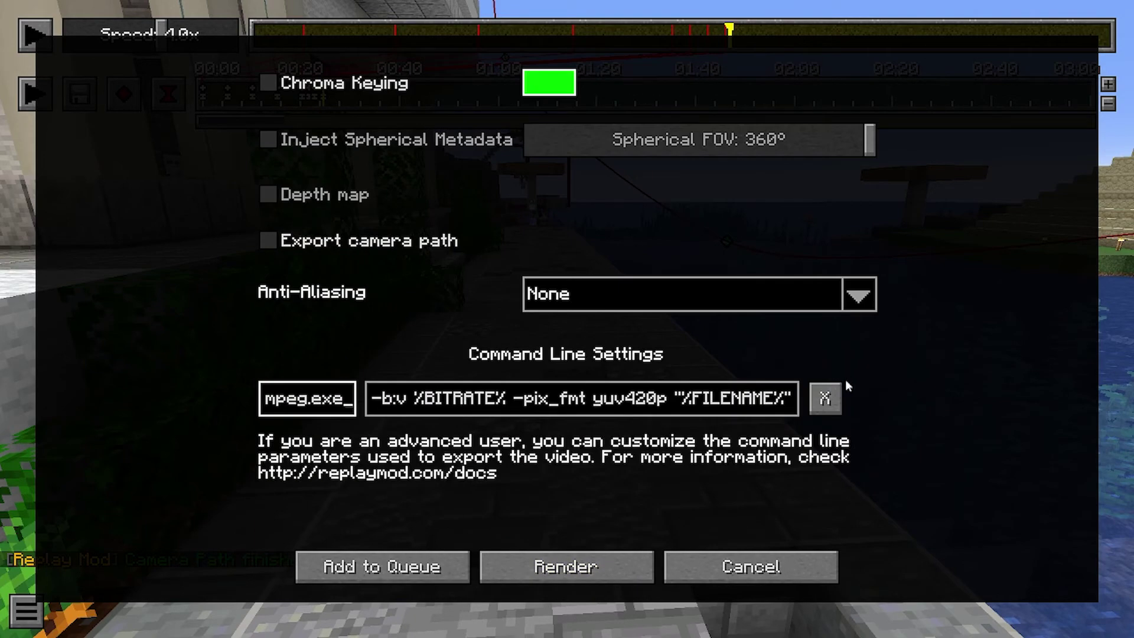
scroll(886, 440, up, 5)
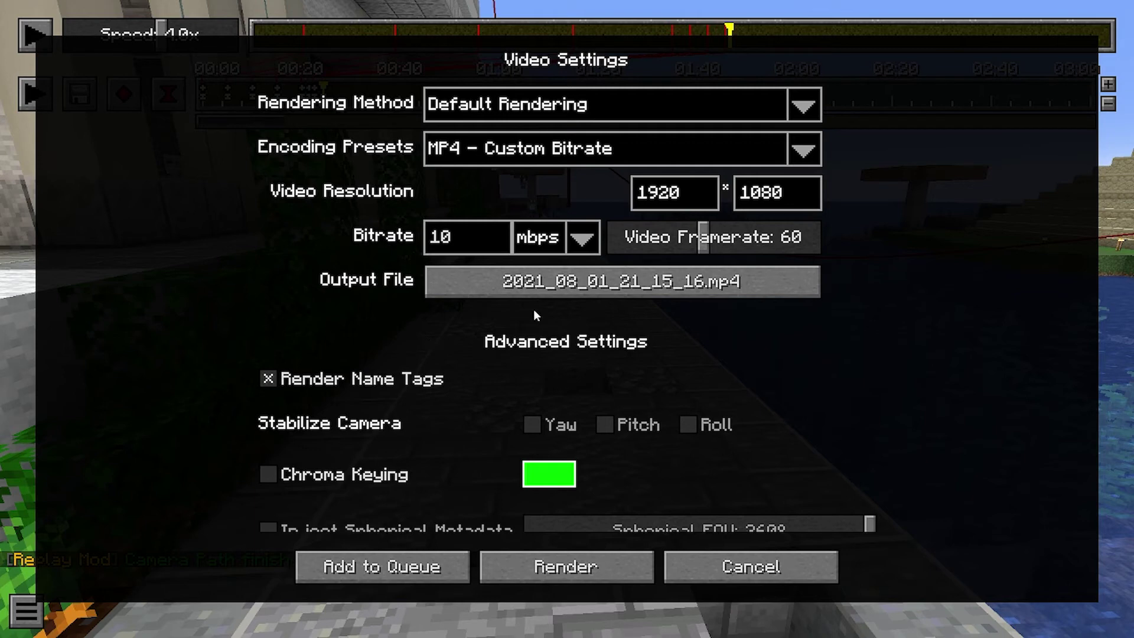
click(794, 155)
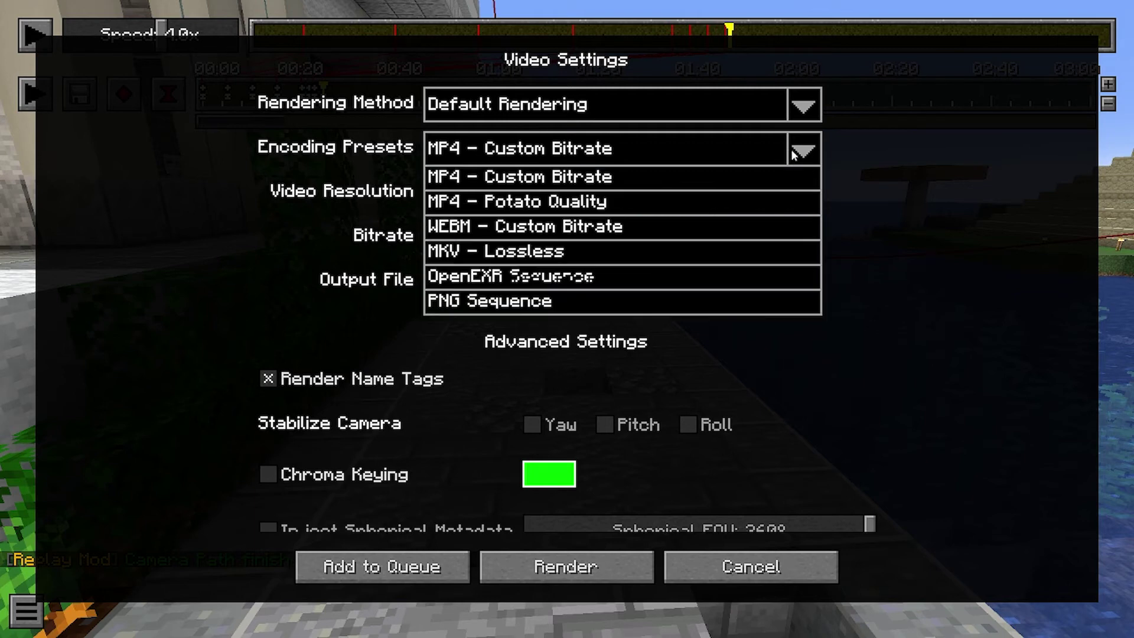
click(895, 203)
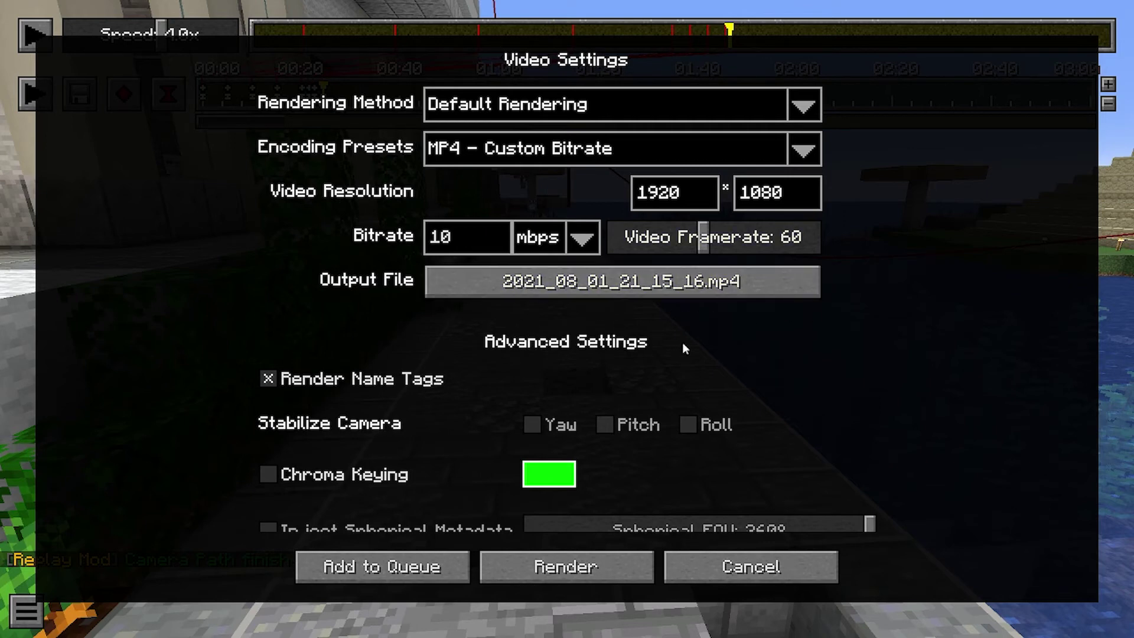
click(751, 566)
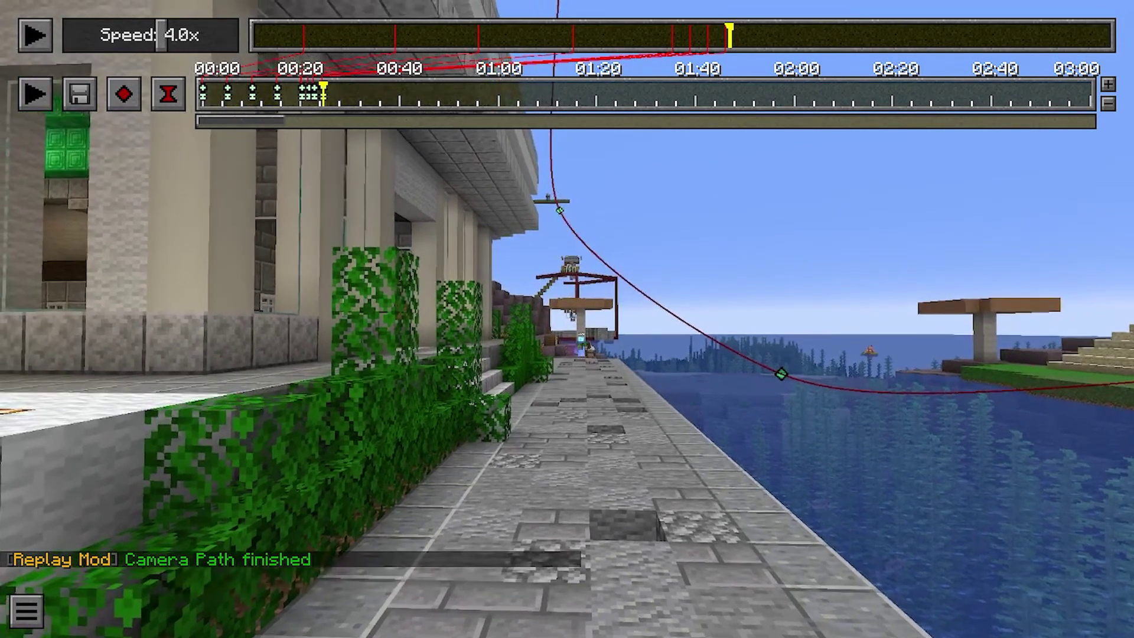
Open the shader settings from Minecraft's own video options.
key(Escape)
click(565, 321)
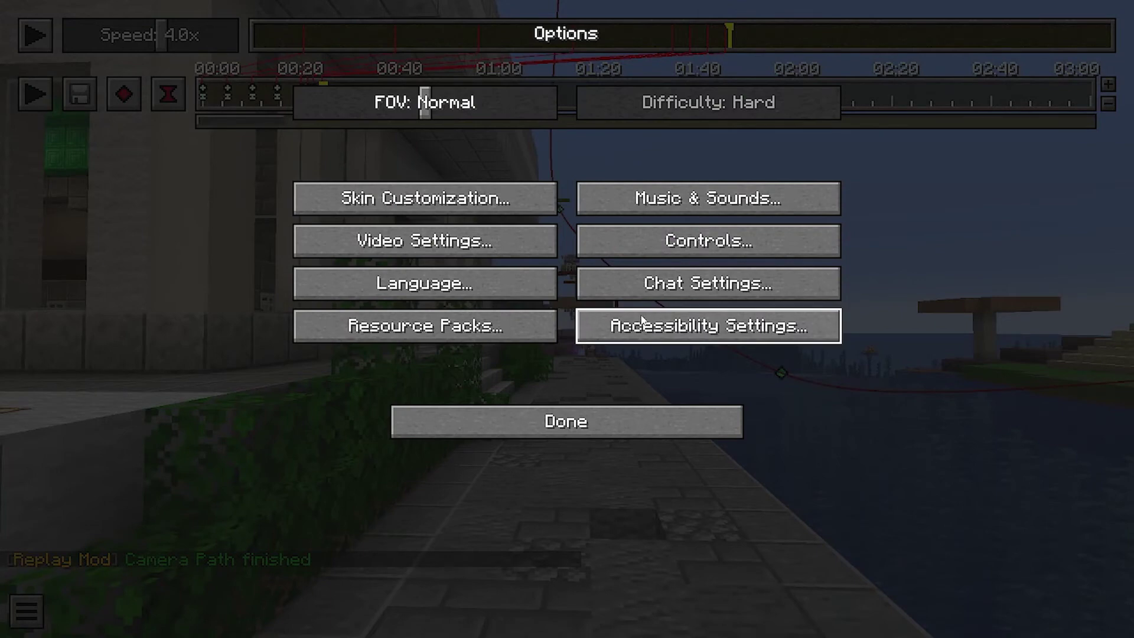
click(453, 240)
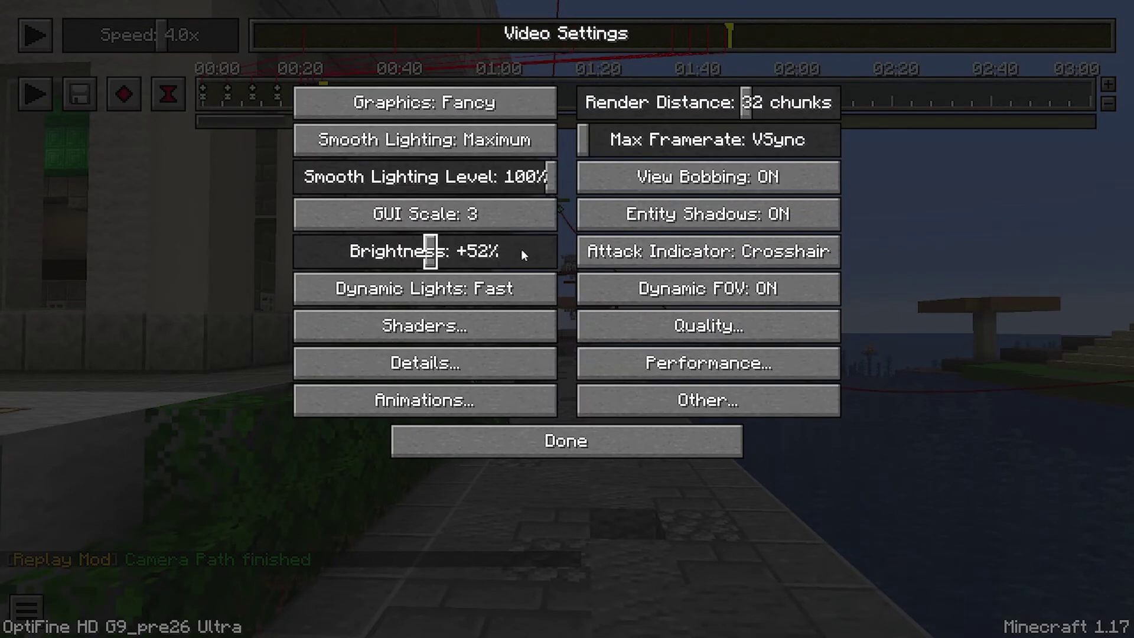
click(426, 330)
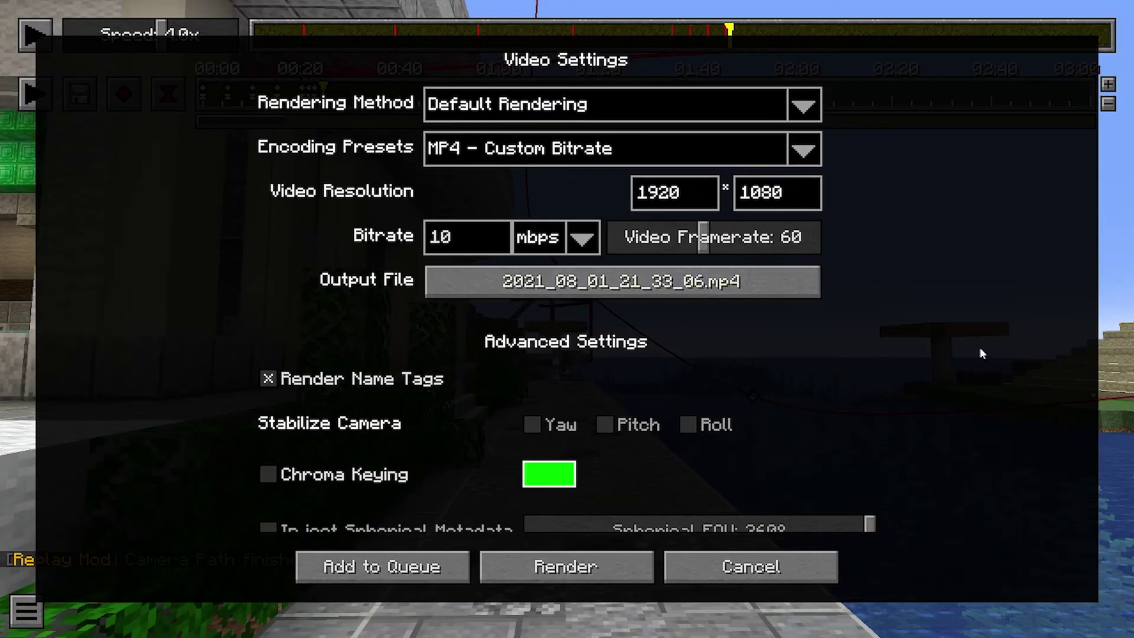
Render the camera path, briefly showing the live preview while it runs, and dismiss the completed render dialog.
scroll(874, 298, down, 5)
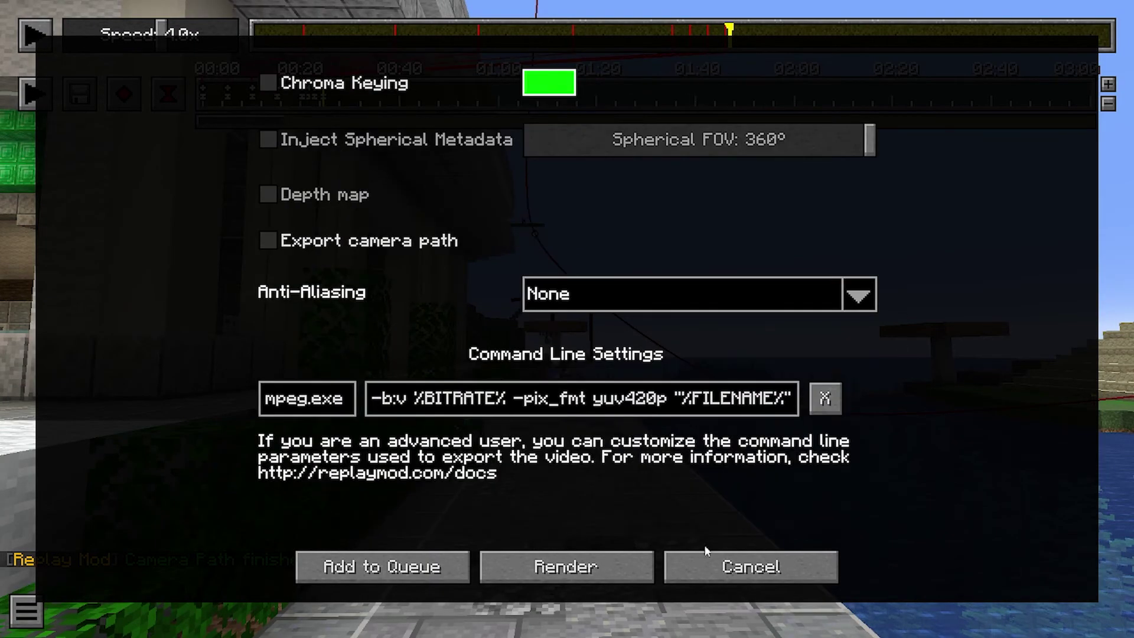
click(565, 569)
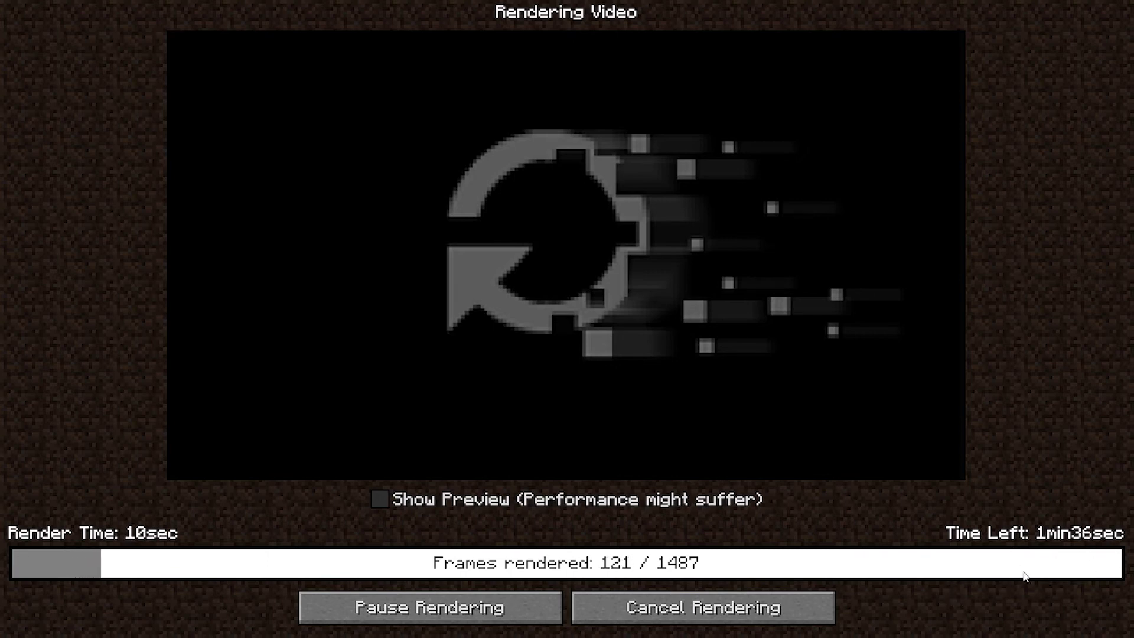
click(381, 498)
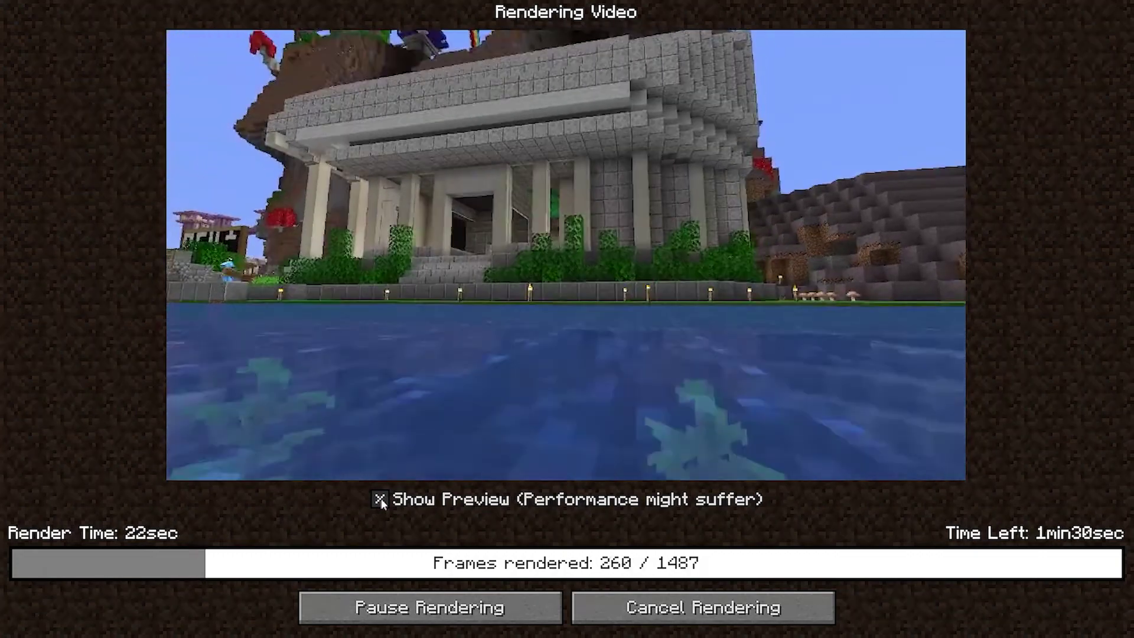
click(381, 499)
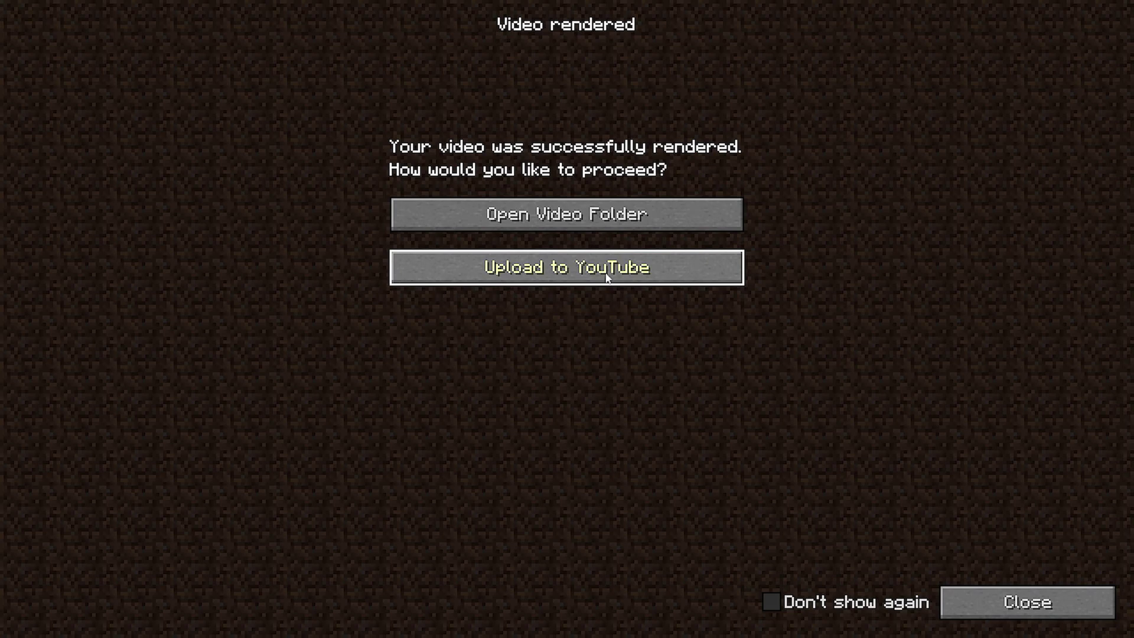
click(1027, 602)
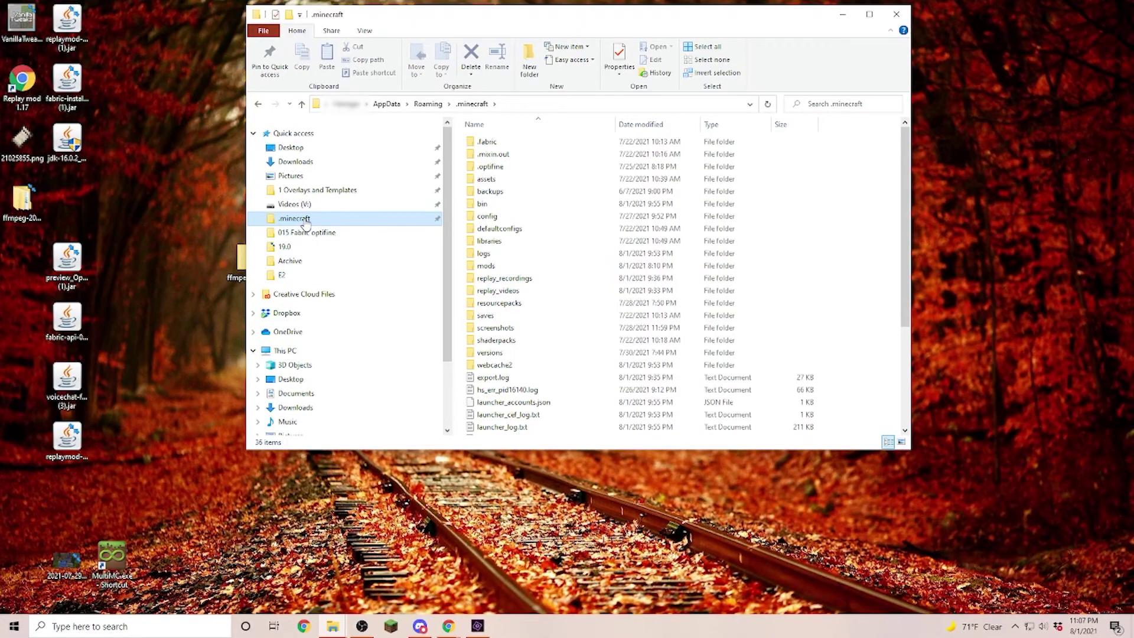
In File Explorer, check .minecraft's replay_recordings folder and play 2021_08_01_21_33_06.mp4 from the replay_videos folder in VLC.
double_click(513, 279)
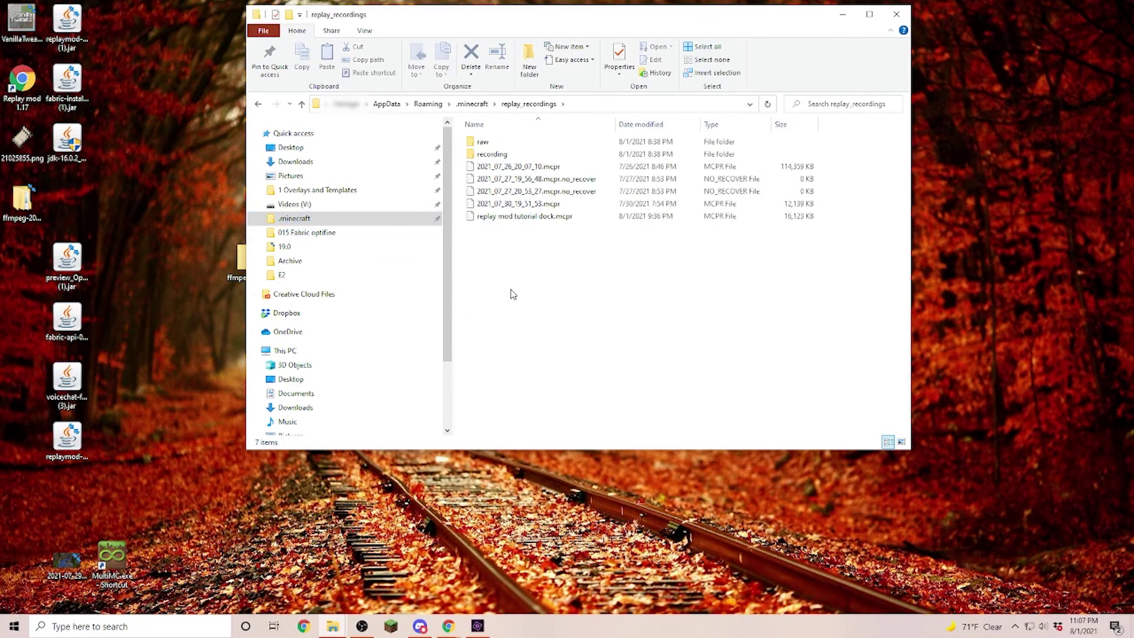
click(472, 104)
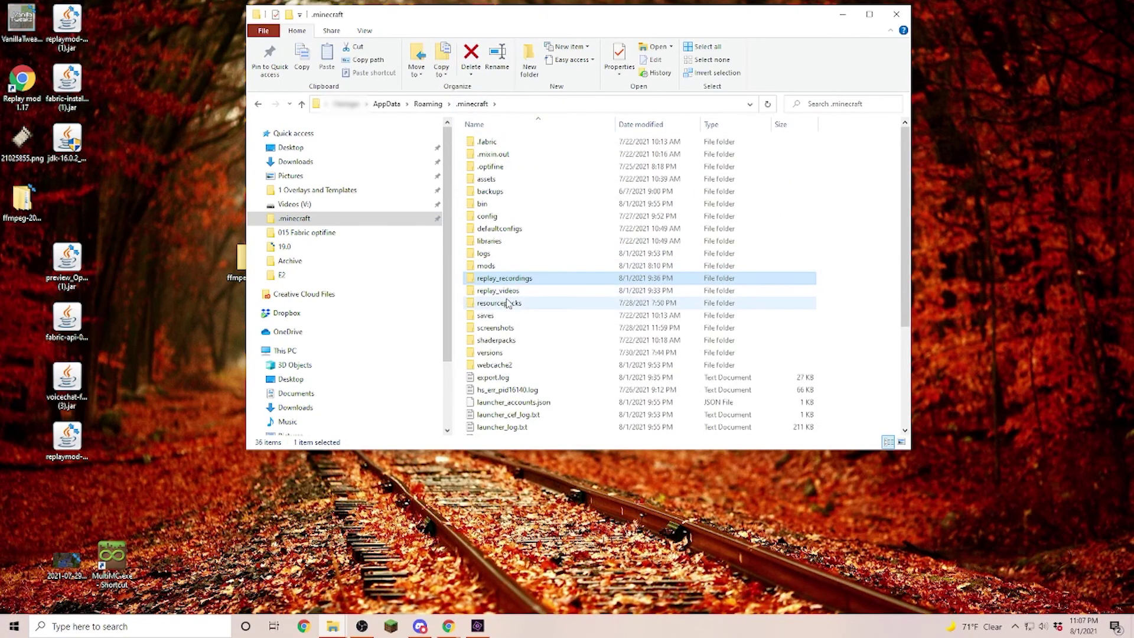
double_click(502, 292)
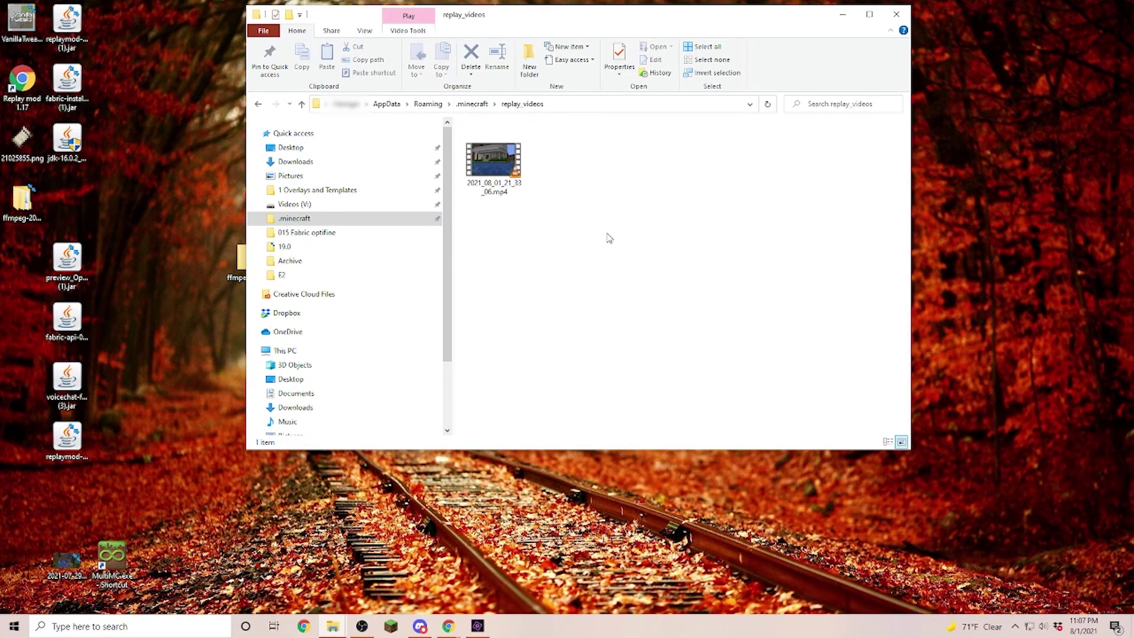
double_click(494, 196)
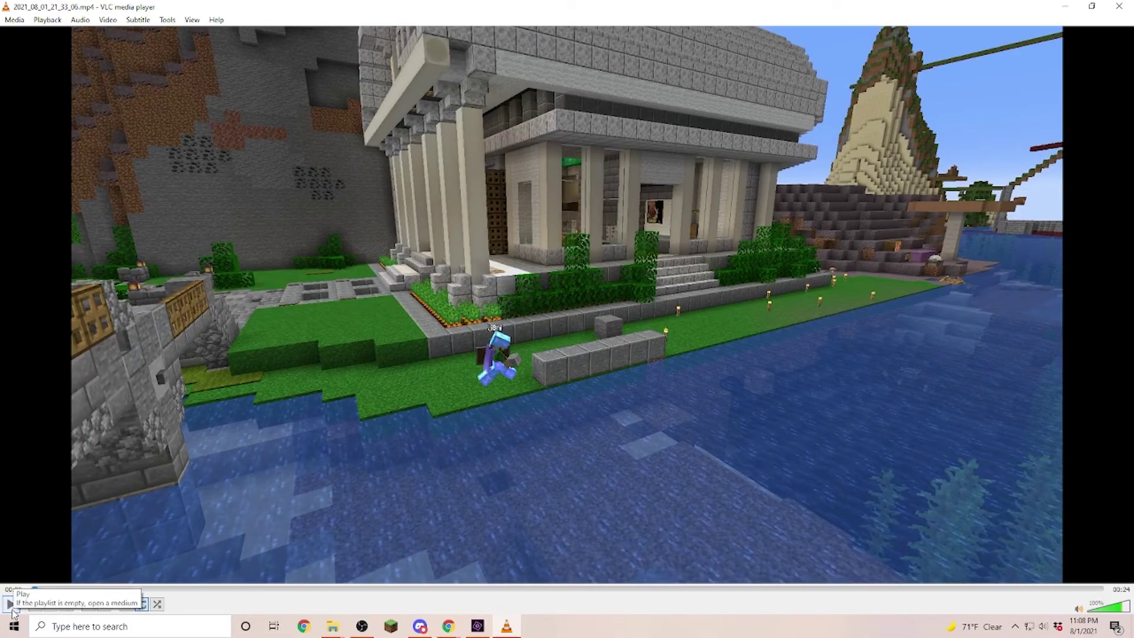
click(10, 604)
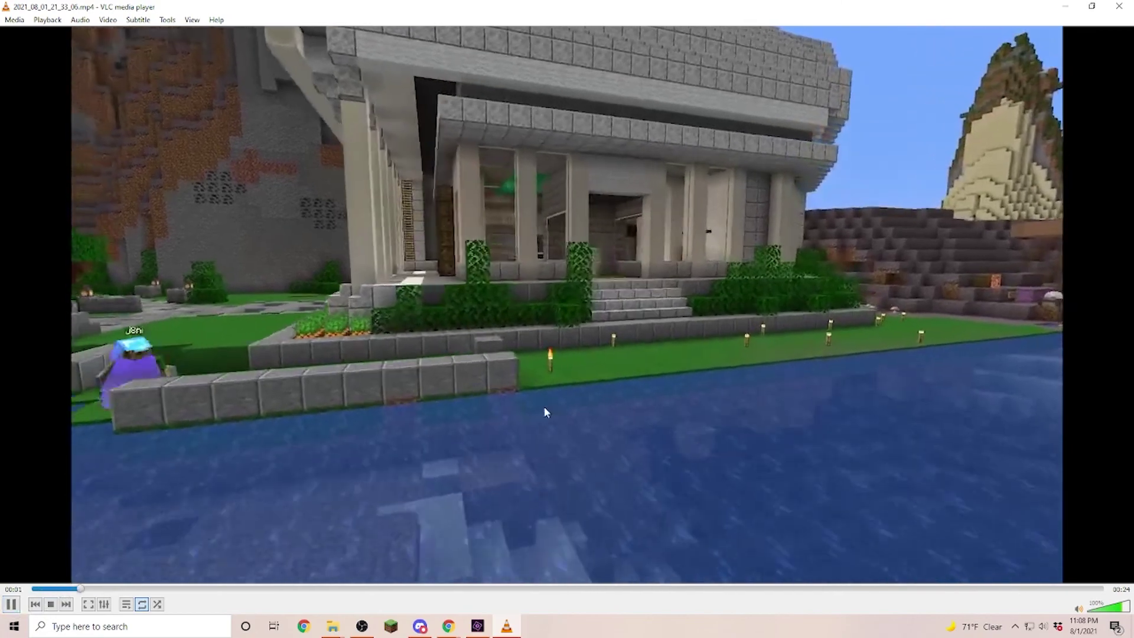